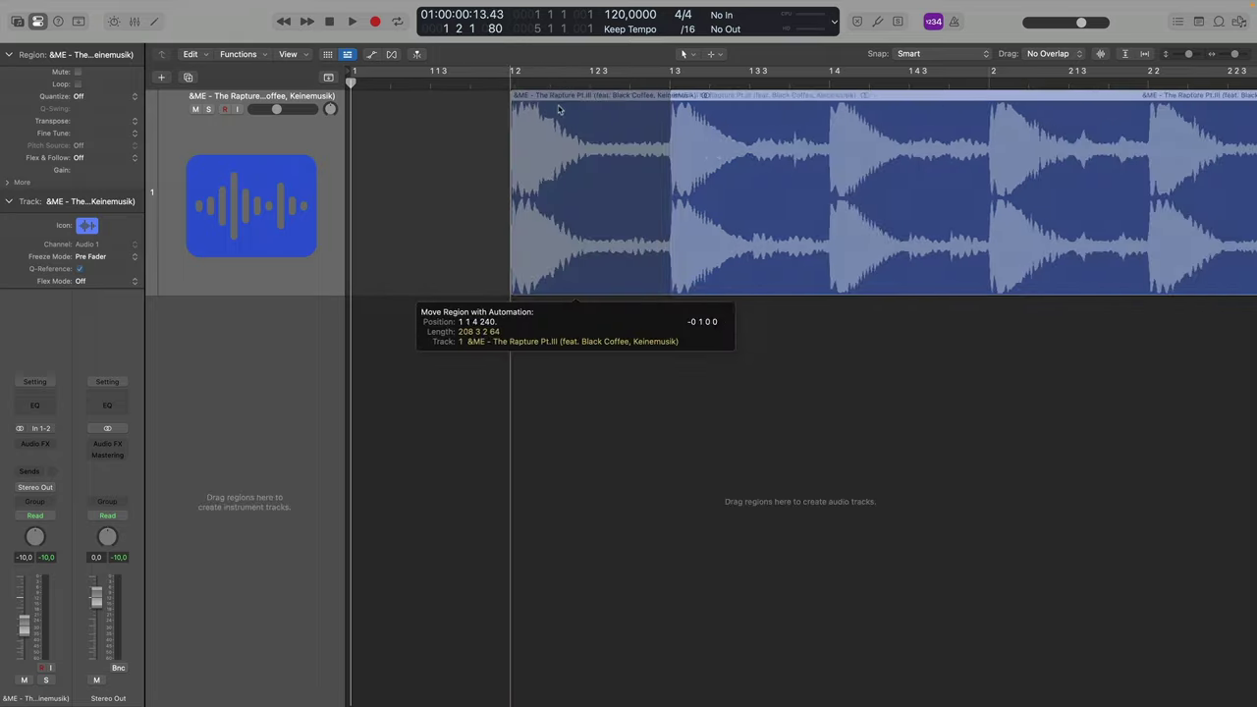
Move the song's audio region to the start of the timeline so its first kick sits on bar 1.
mouse_move(472, 258)
left_mouse_down()
mouse_move(413, 260)
mouse_move(471, 258)
left_mouse_up()
left_click_drag(513, 214, 416, 154)
key("super+Left")
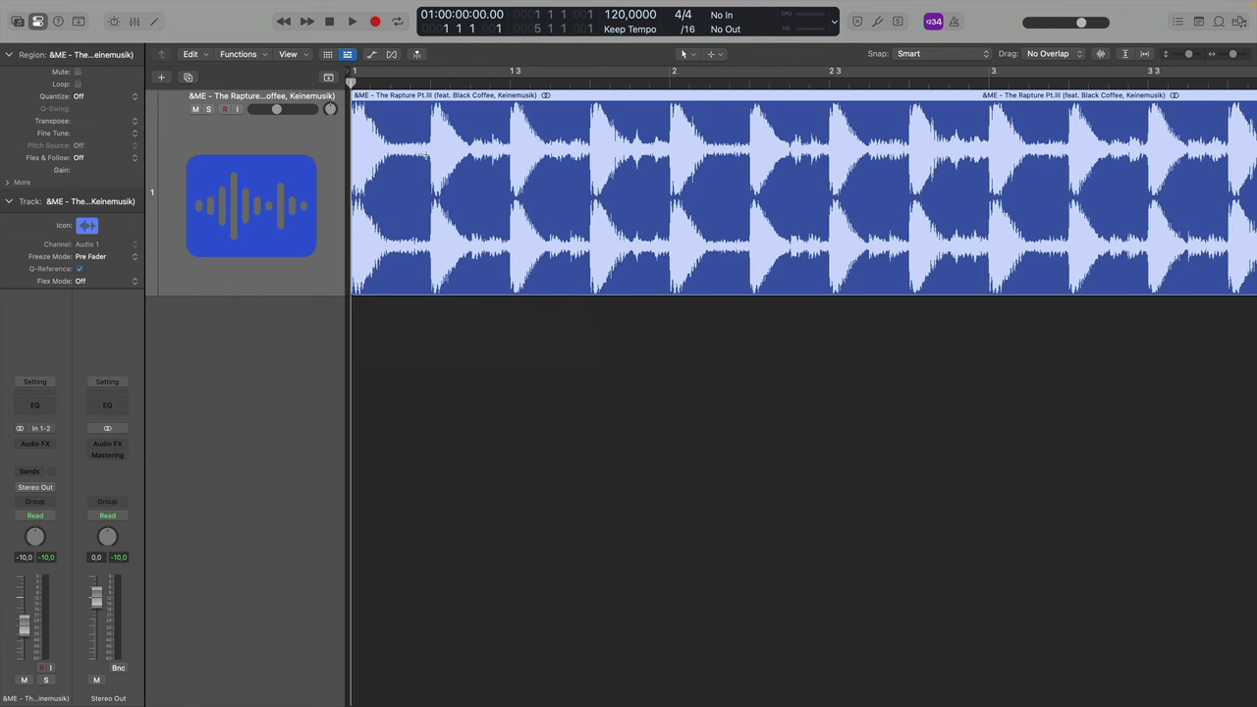
key("super+Left")
key("super+Left")
key("super+Left")
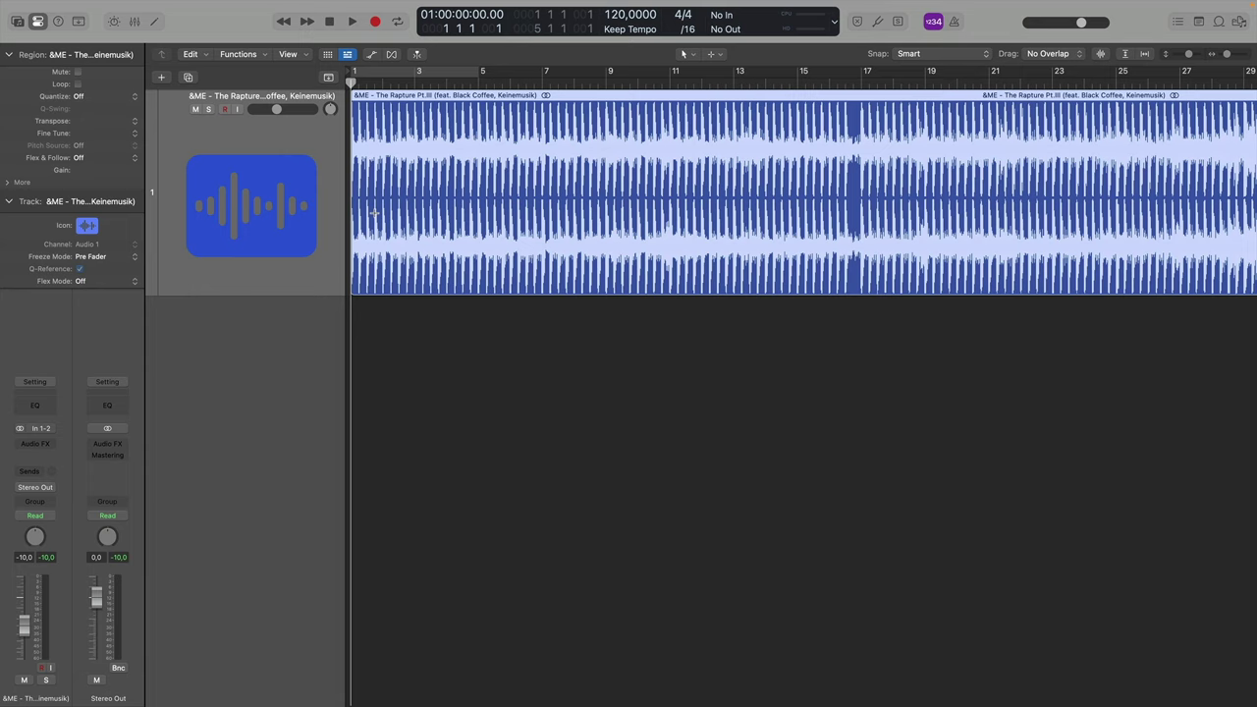
scroll(376, 217, "right", 1)
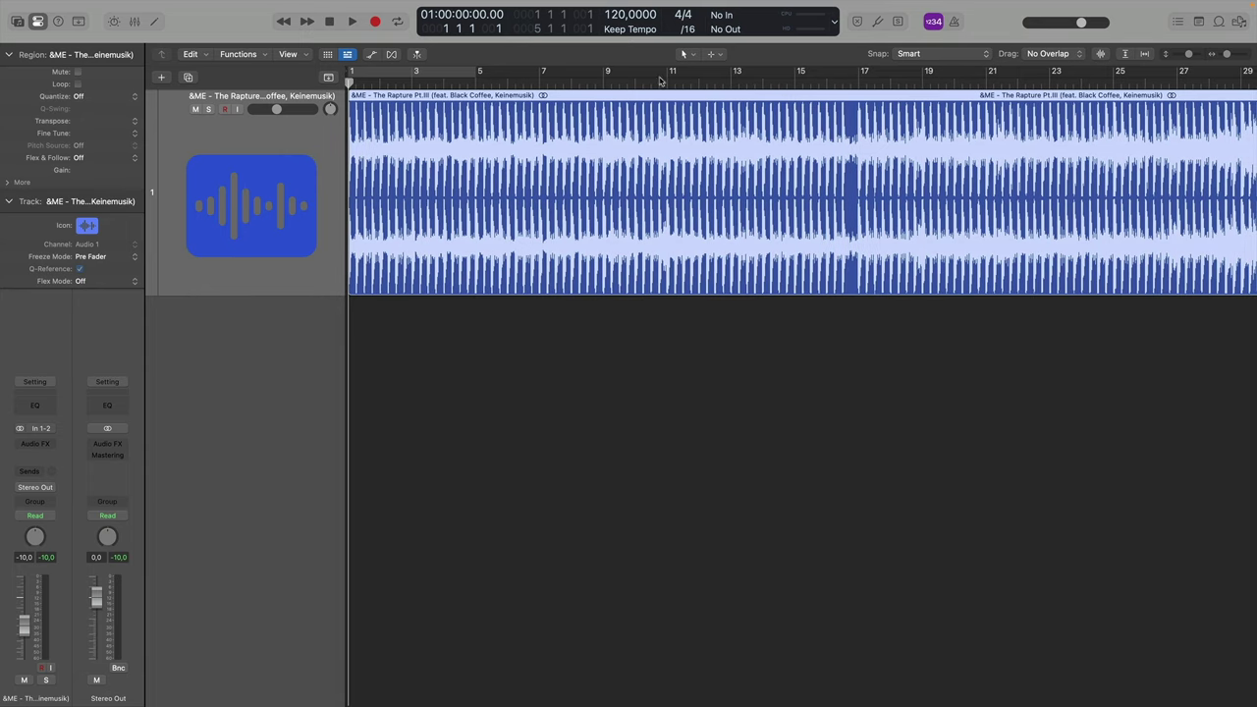
Play the song with the metronome on, jump ahead to around bar 14, and check the kicks against the grid up to bar 17.
left_click(955, 23)
key("space")
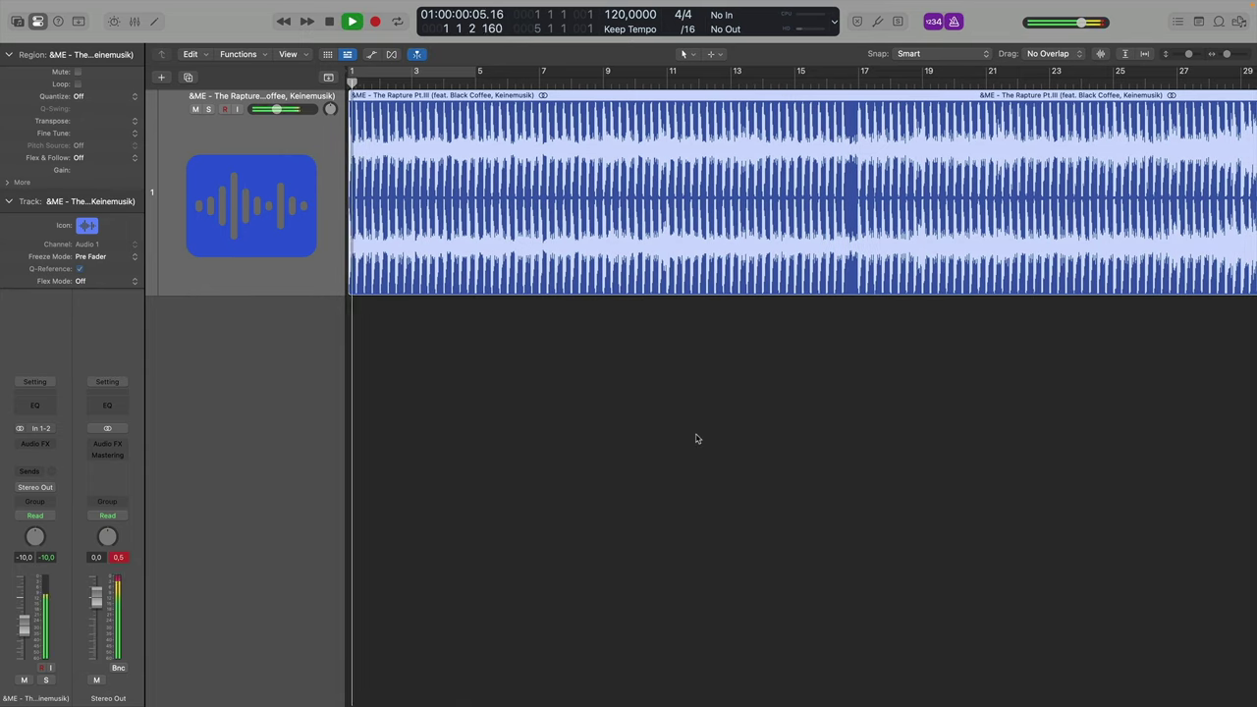
left_click(770, 83)
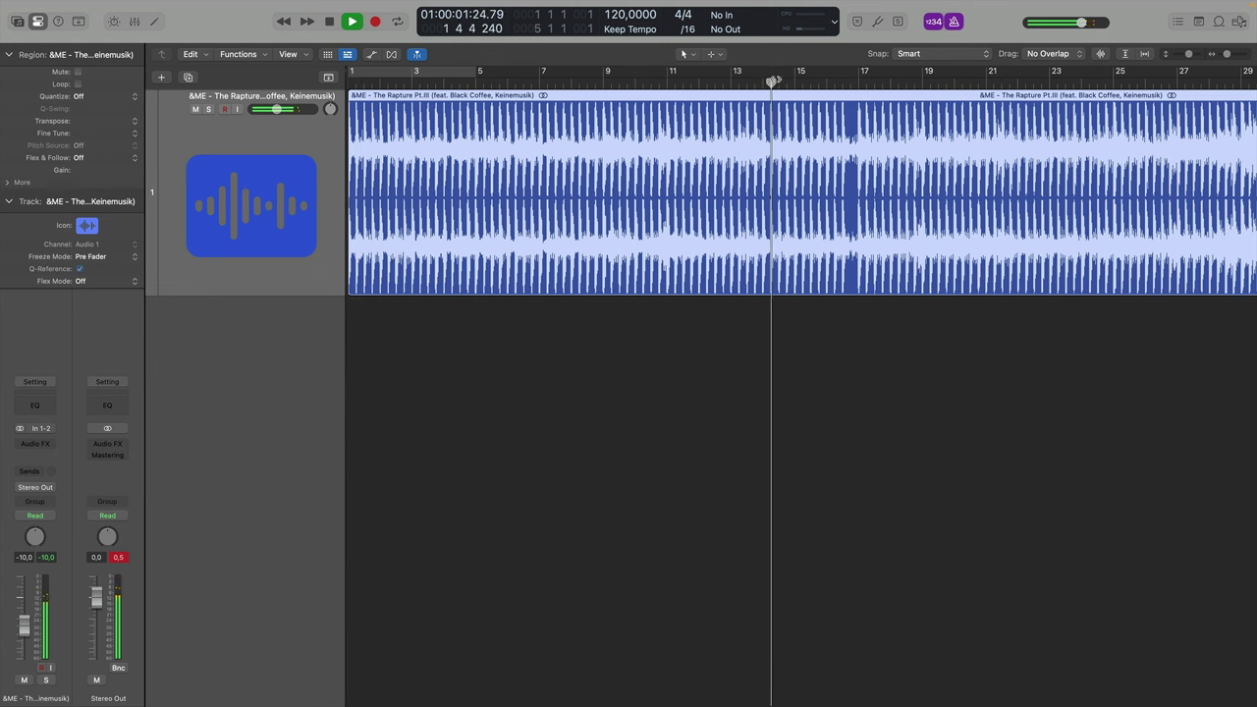
key("super+Right")
key("super+Right")
key("super+Right")
key("super+Right")
key("super+Right")
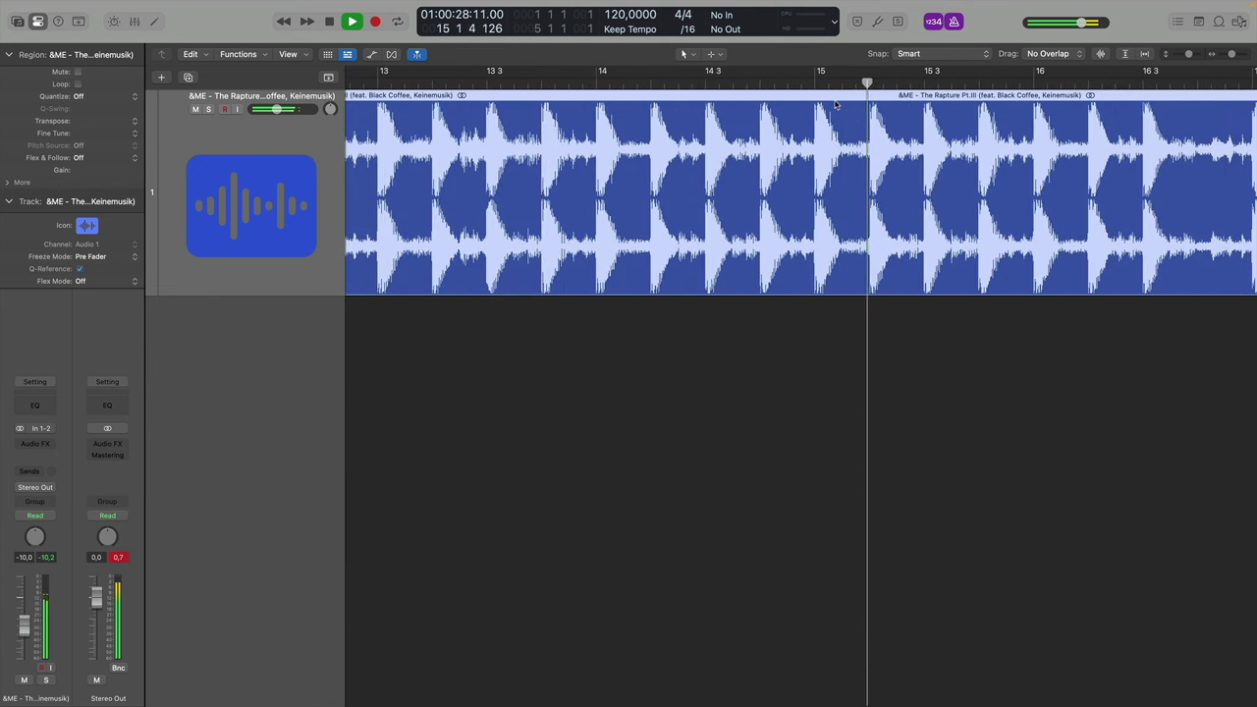
key("space")
left_click(1144, 85)
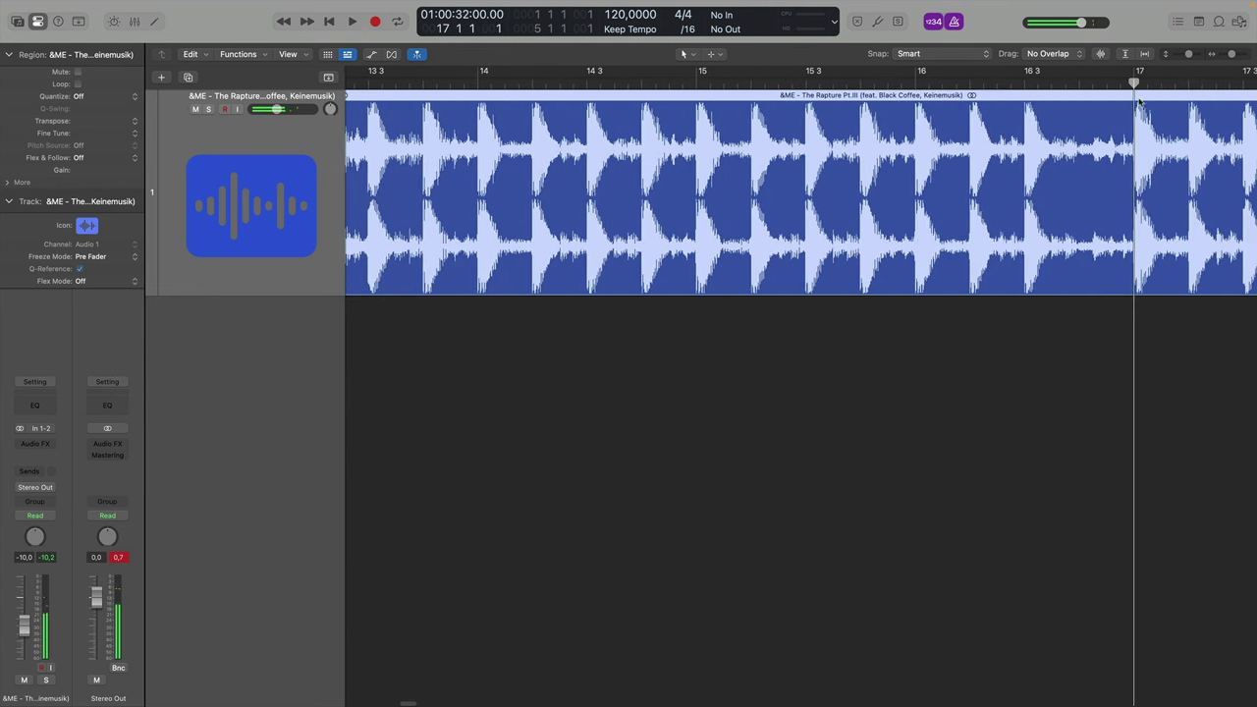
Turn off the metronome and return the playhead to bar 1.
key("super+Left")
key("super+Left")
key("super+Left")
key("super+Left")
key("super+Left")
left_click(954, 23)
key("super+Left")
key("super+Left")
key("super+Left")
key("super+Left")
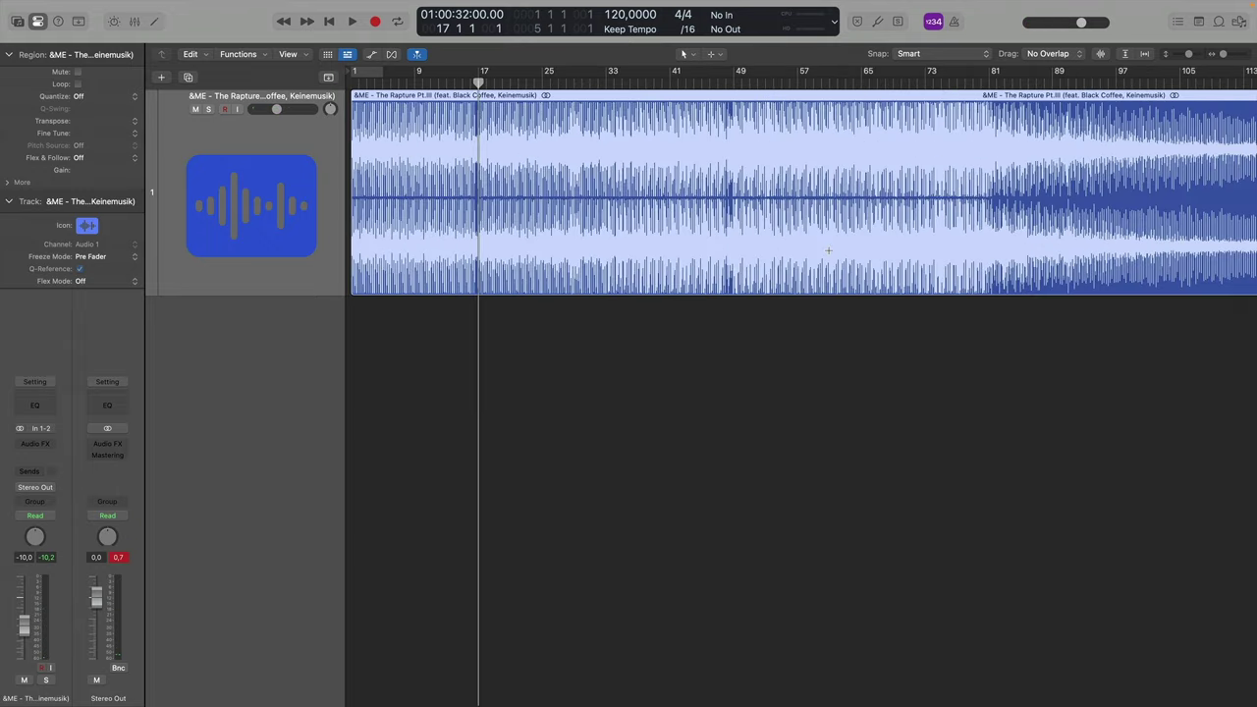
key("super+Left")
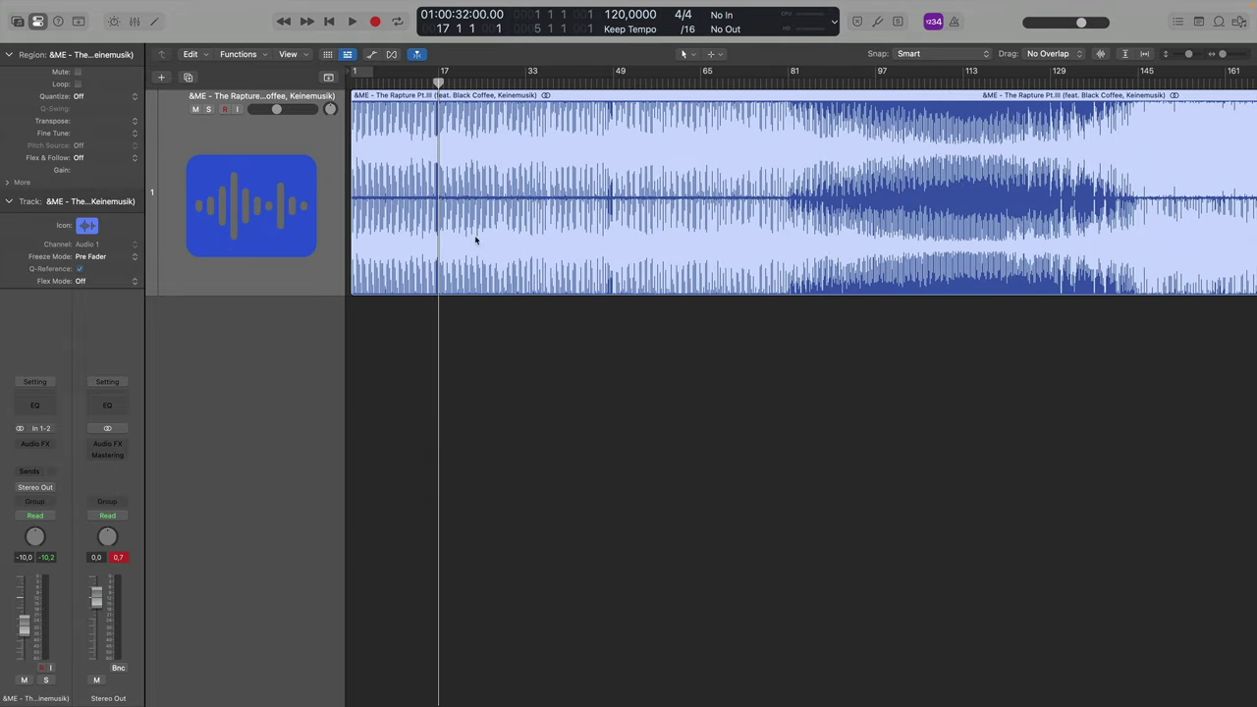
left_click(350, 82)
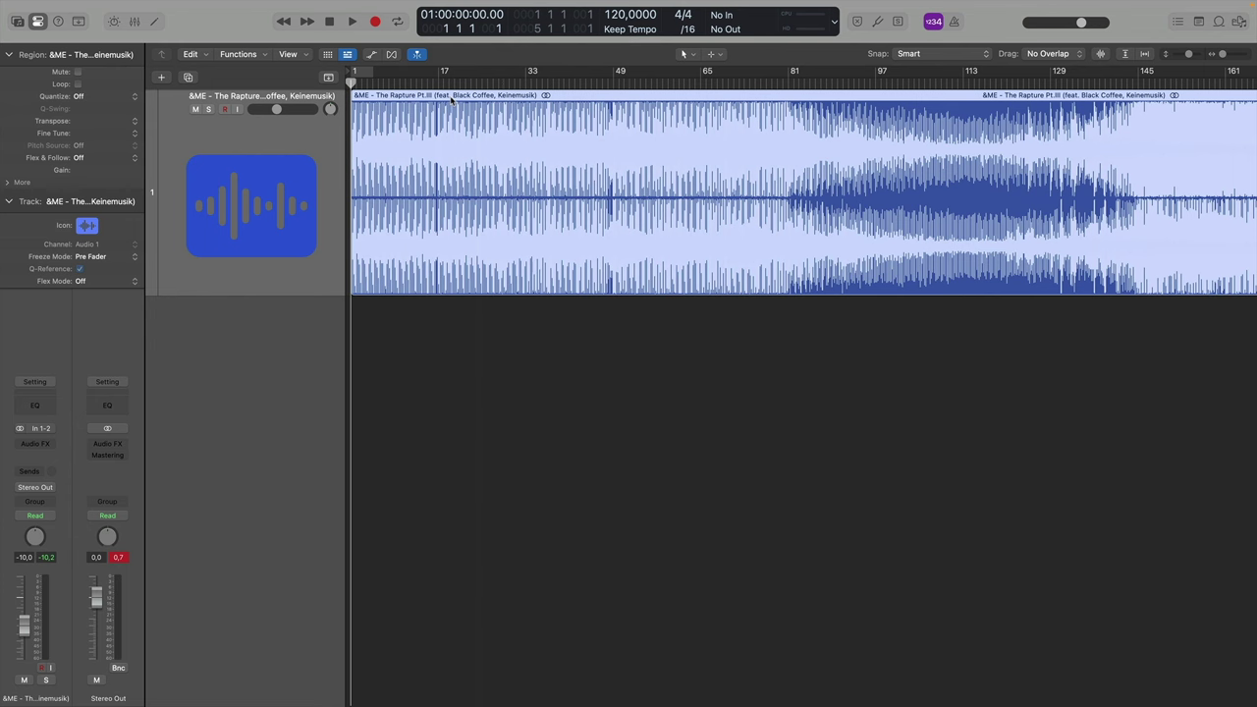
Examine the region's processing commands in Logic Pro and the song's separated stems on the vocalremover.org Splitter AI page.
right_click(451, 99)
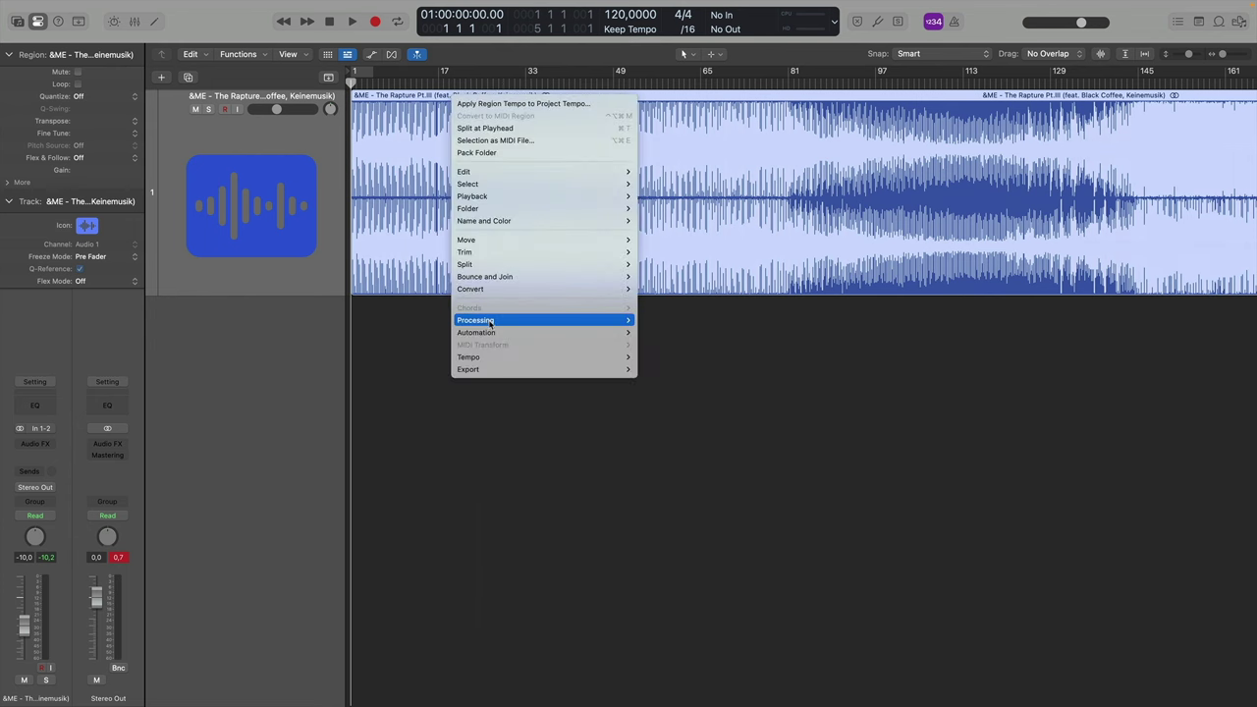
mouse_move(490, 322)
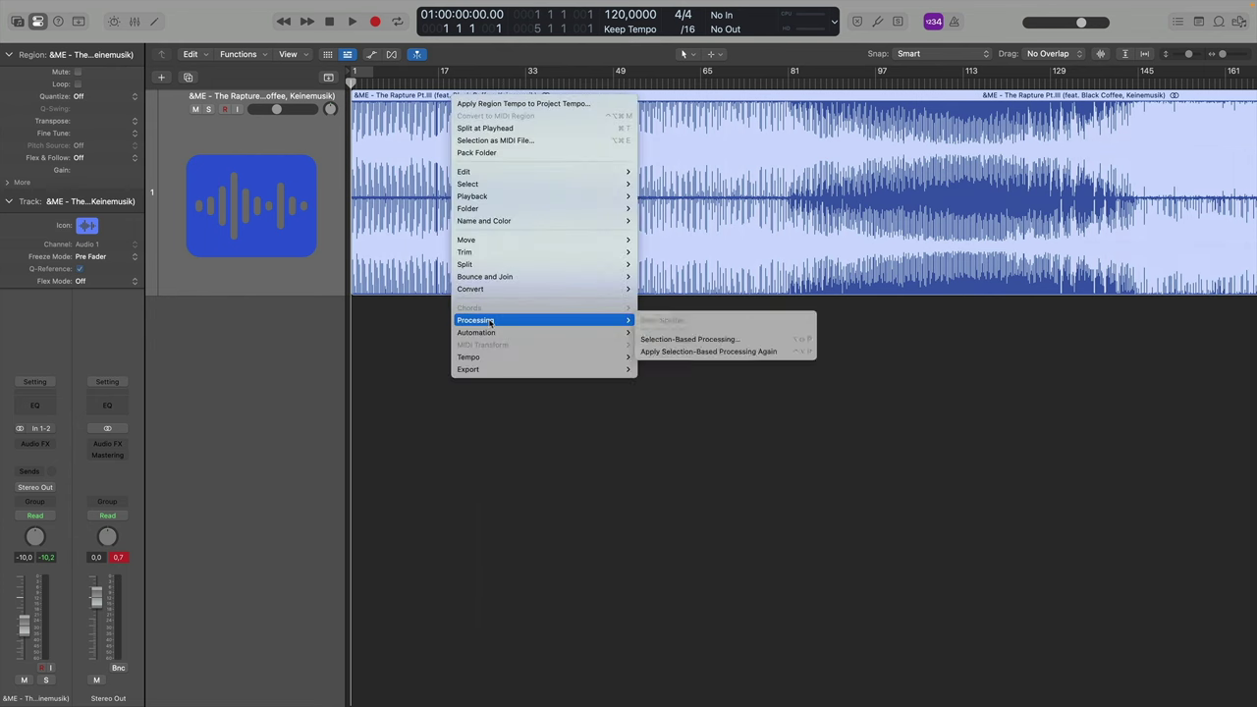
left_click(710, 270)
key("ctrl+Right")
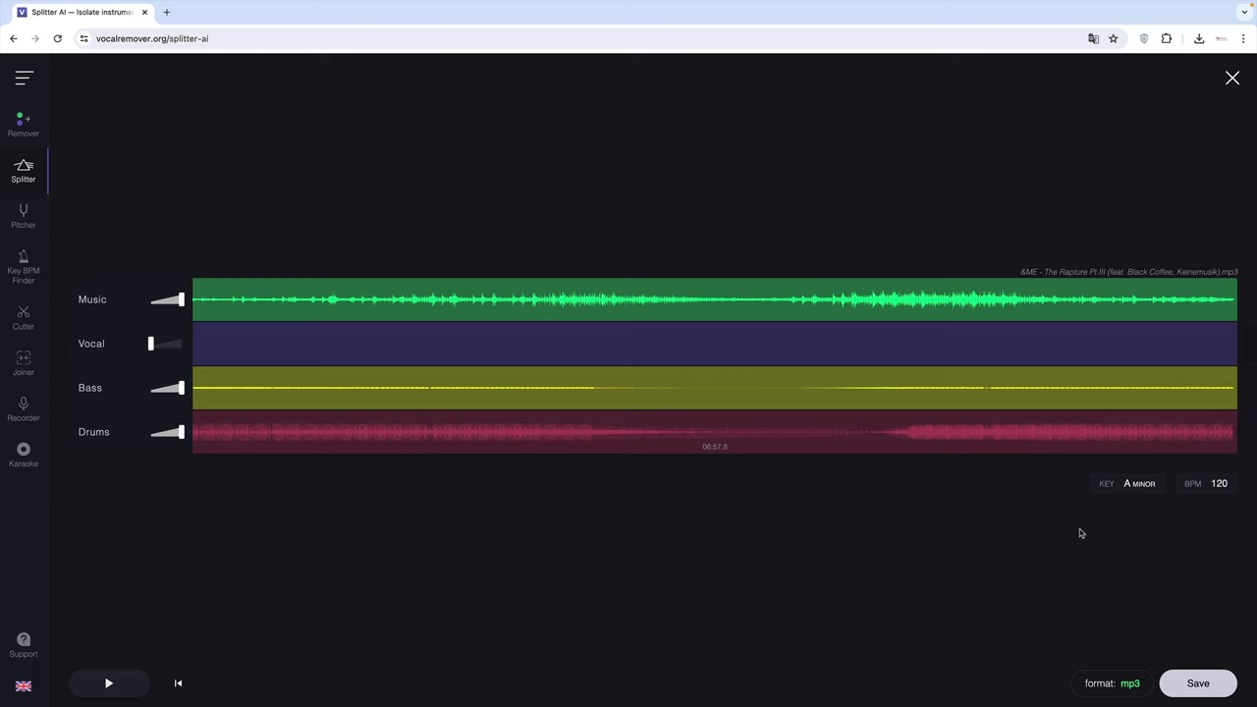
key("ctrl+Left")
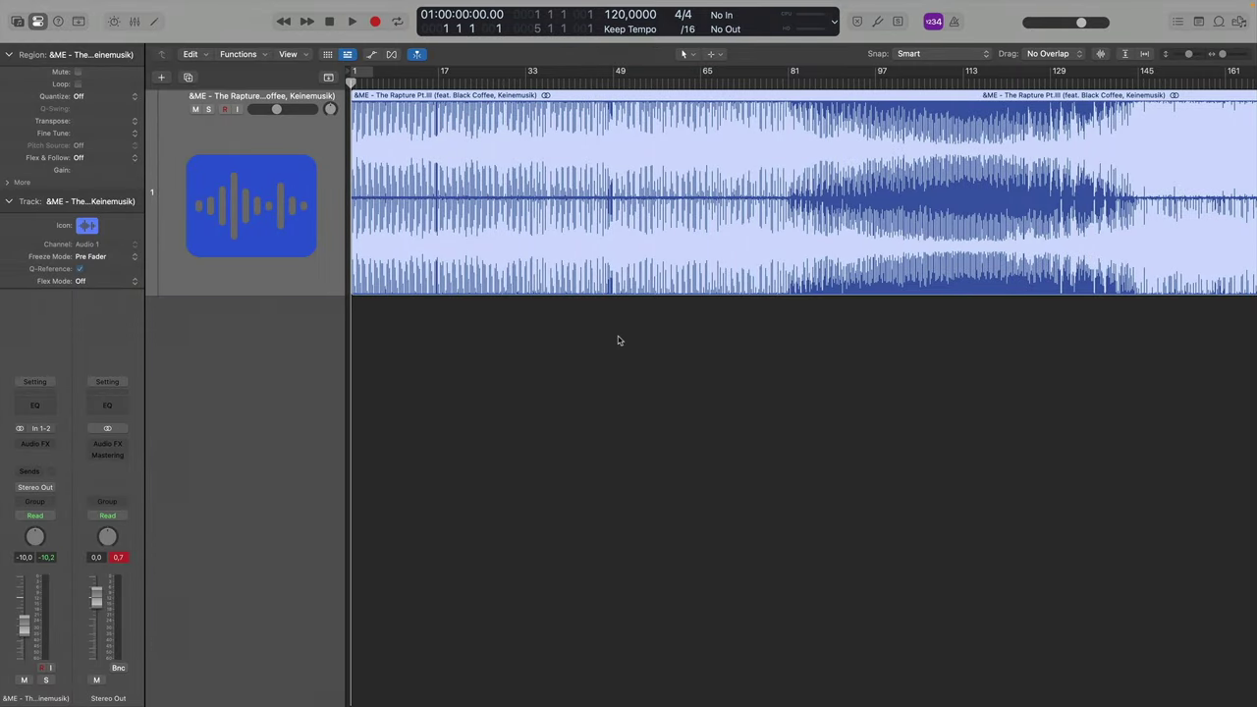
right_click(538, 242)
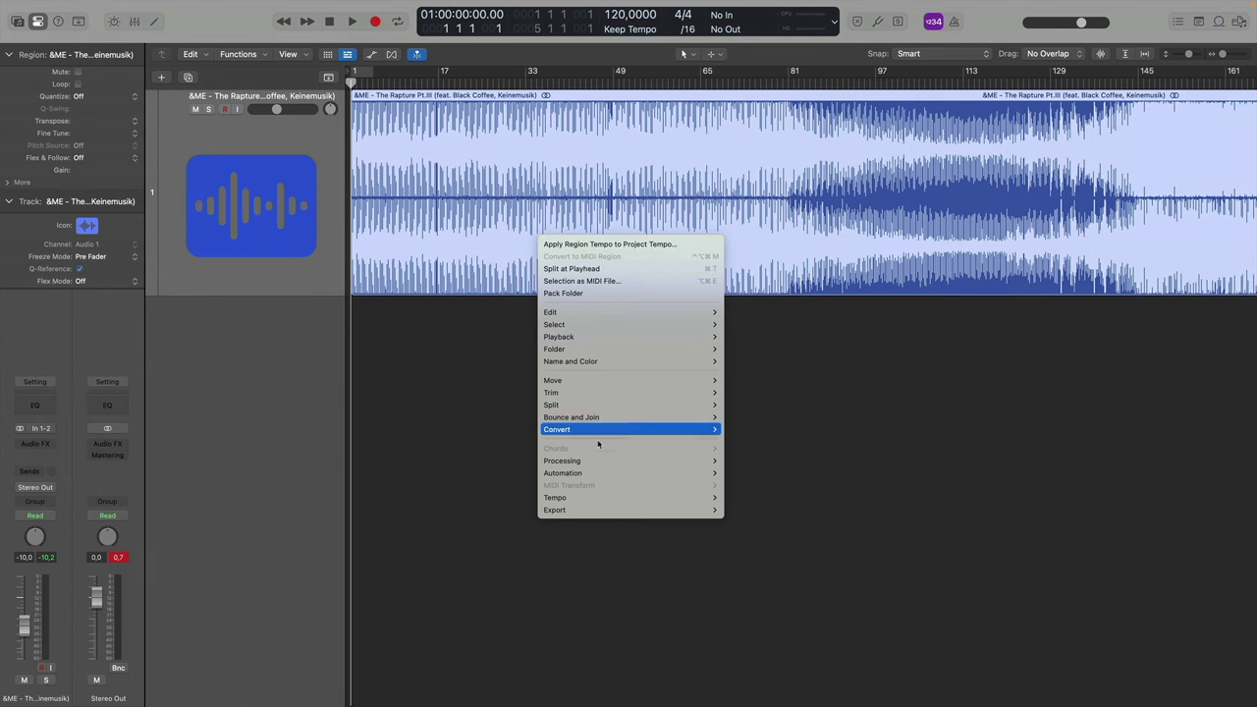
left_click(580, 186)
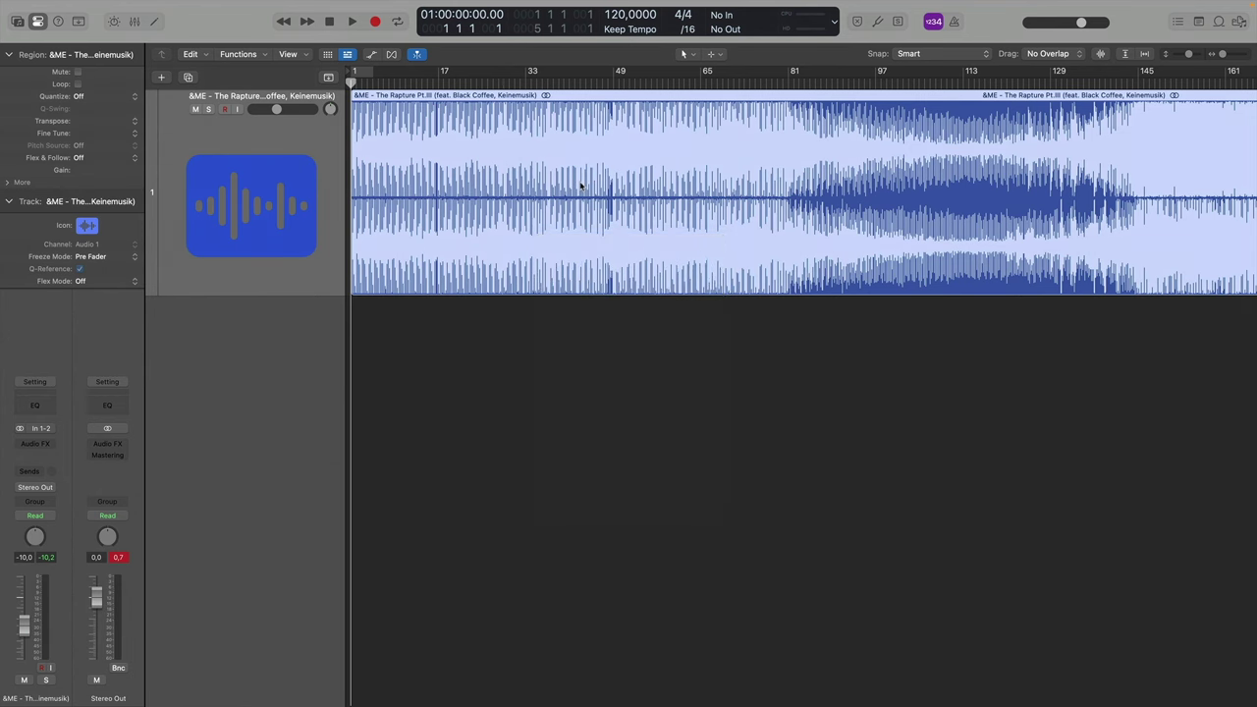
key("ctrl+Right")
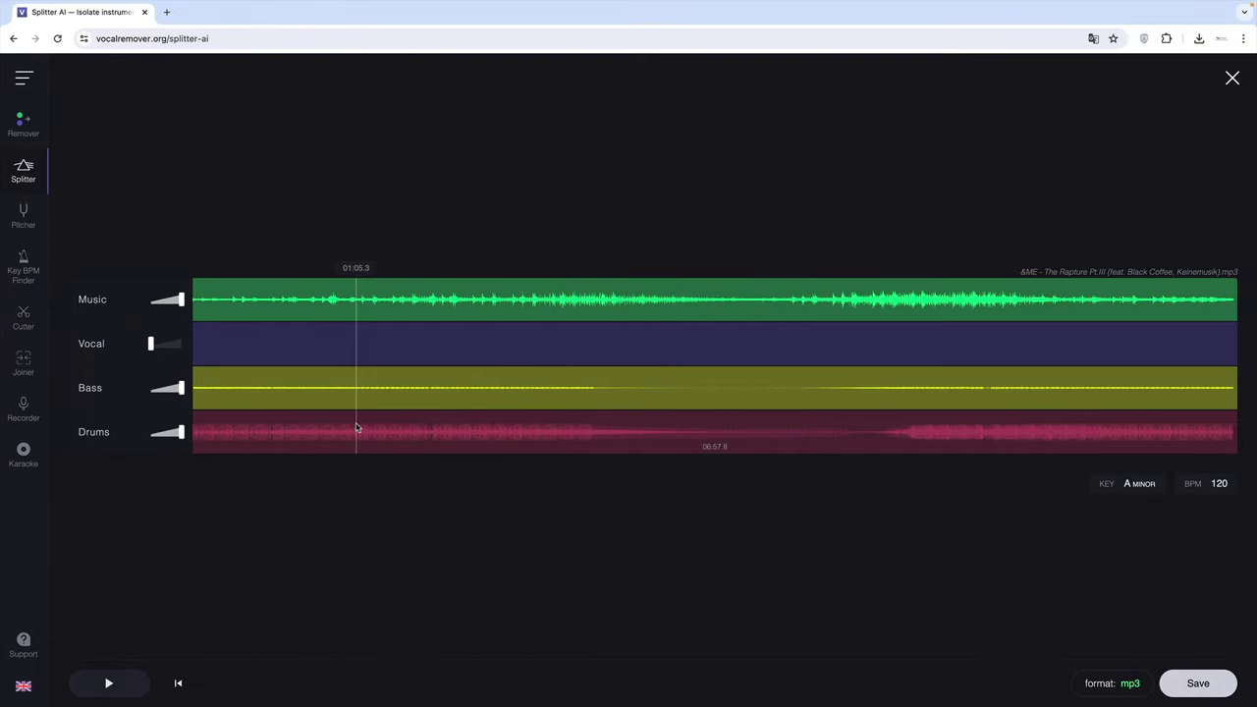
key("ctrl+Left")
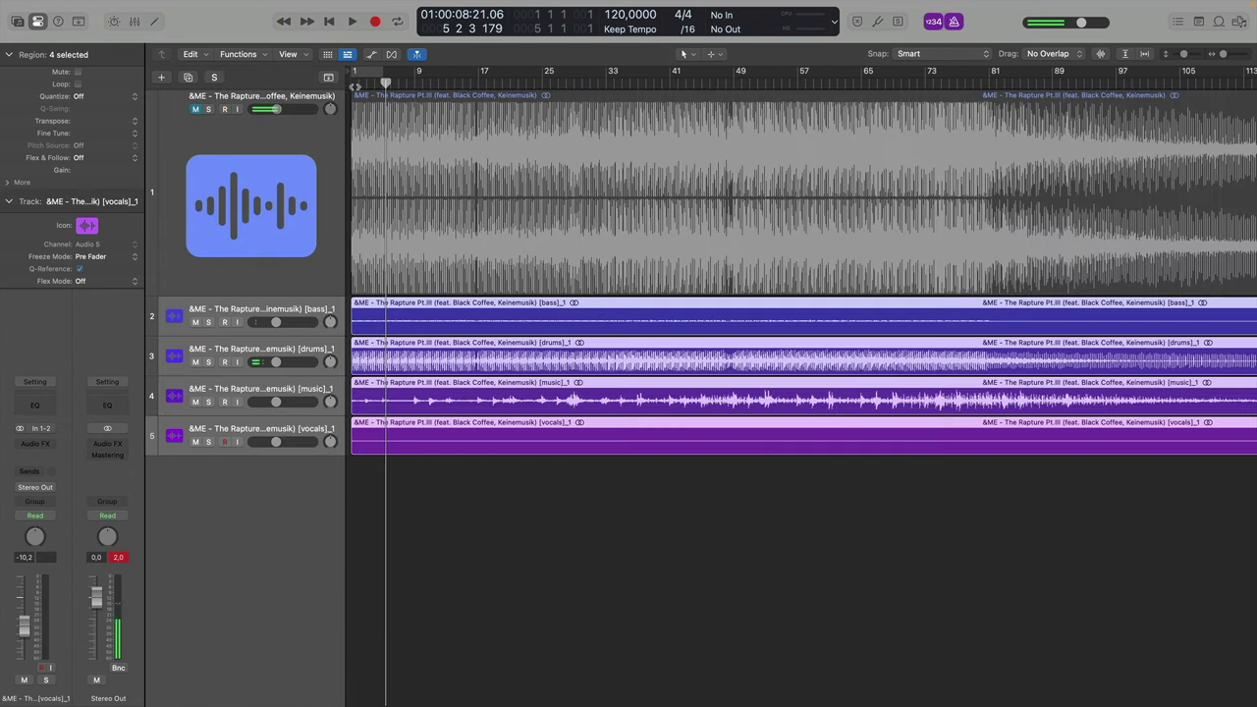
Play from bar 1 and compare the four stems with the original song by toggling the original track's solo.
key("Return")
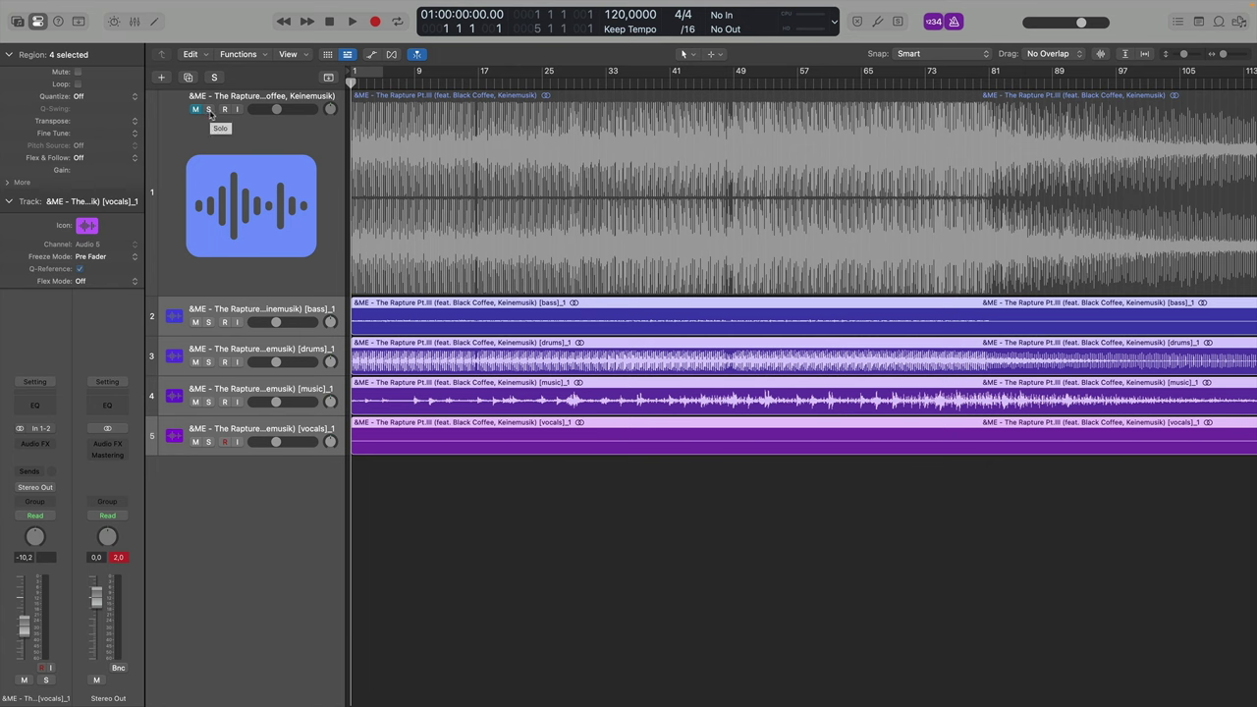
key("space")
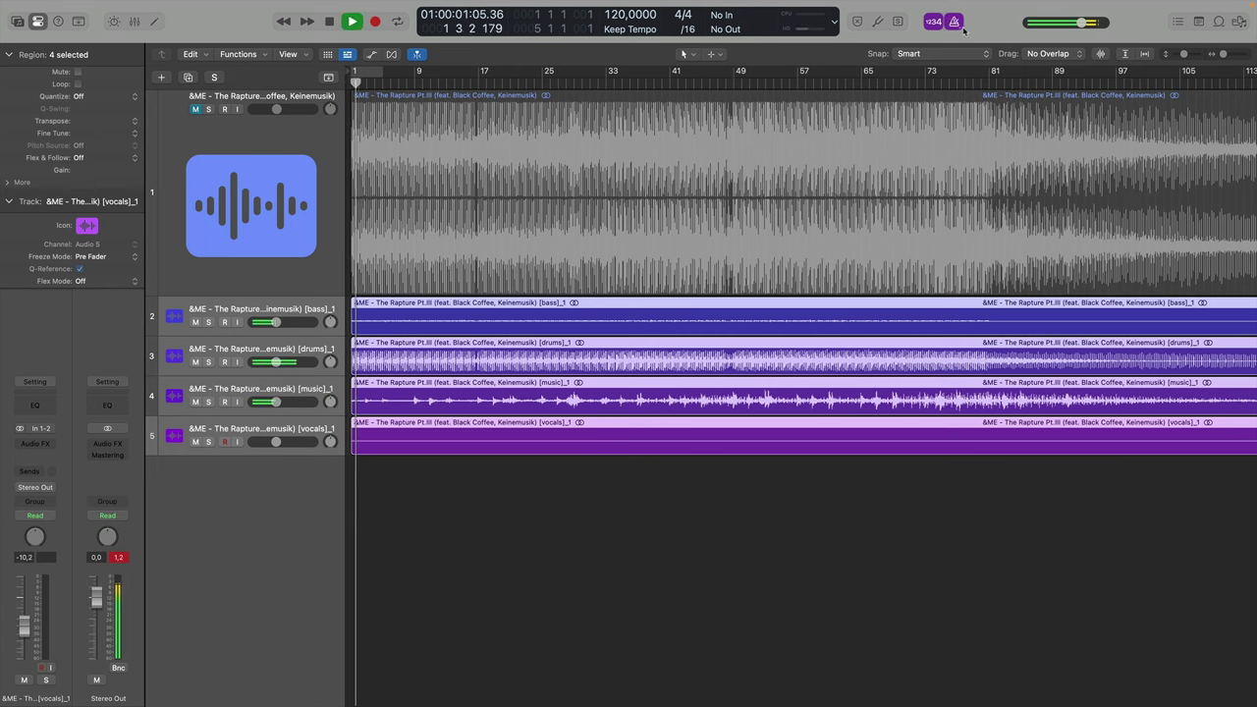
left_click(208, 109)
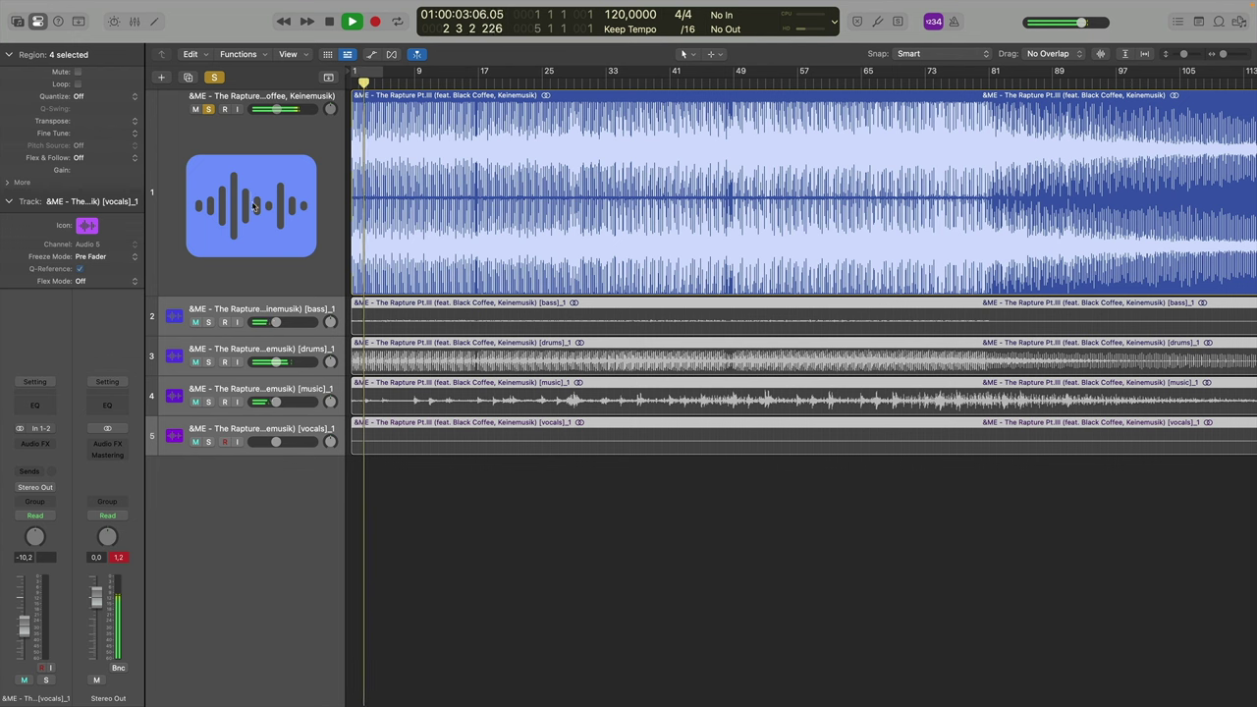
left_click(208, 109)
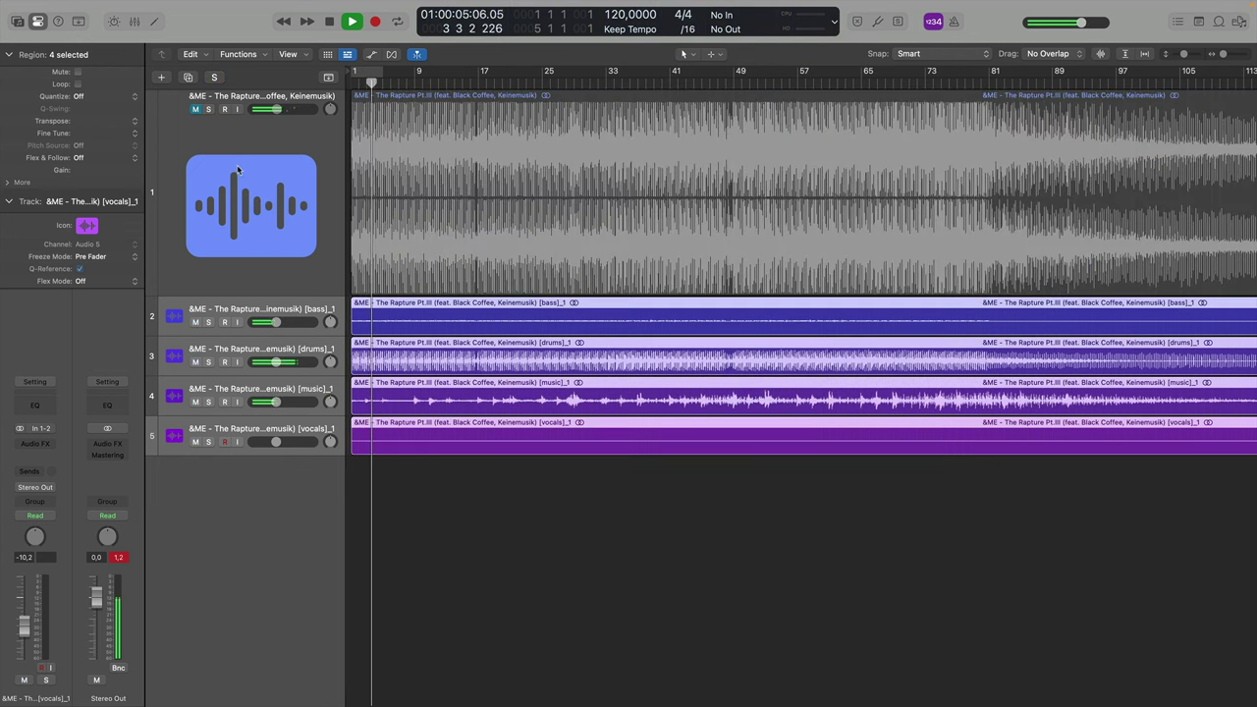
left_click(208, 109)
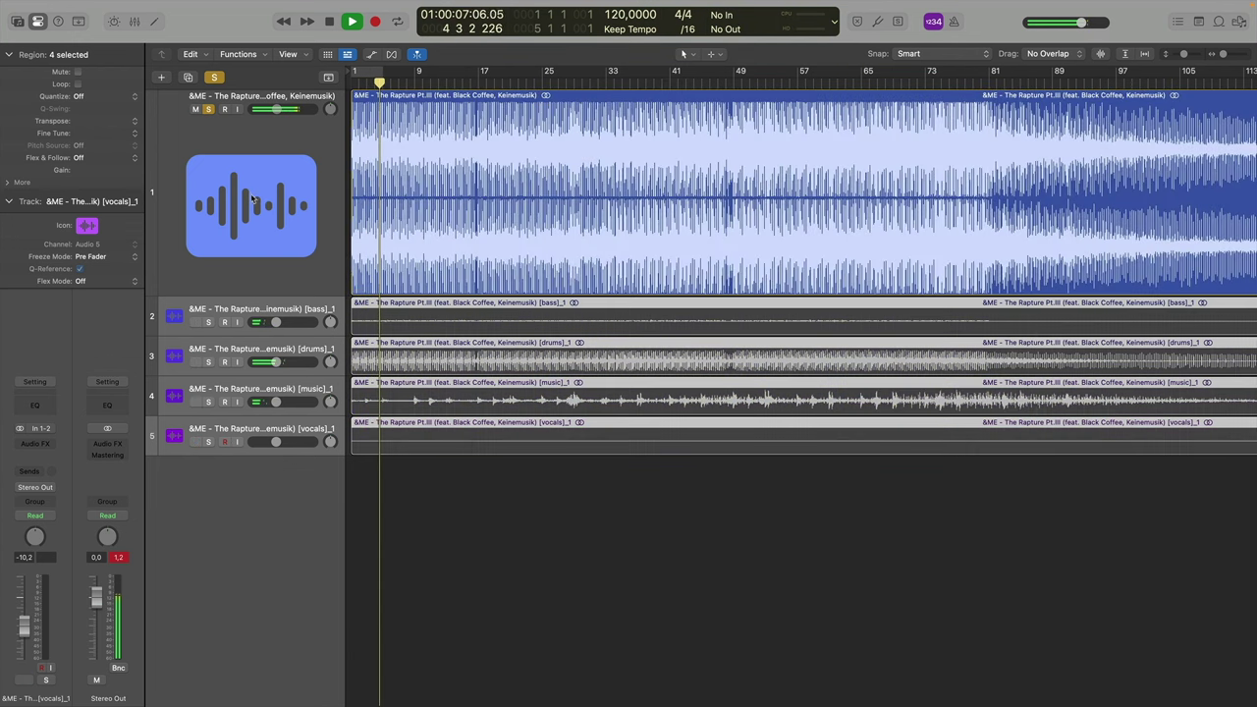
left_click(208, 111)
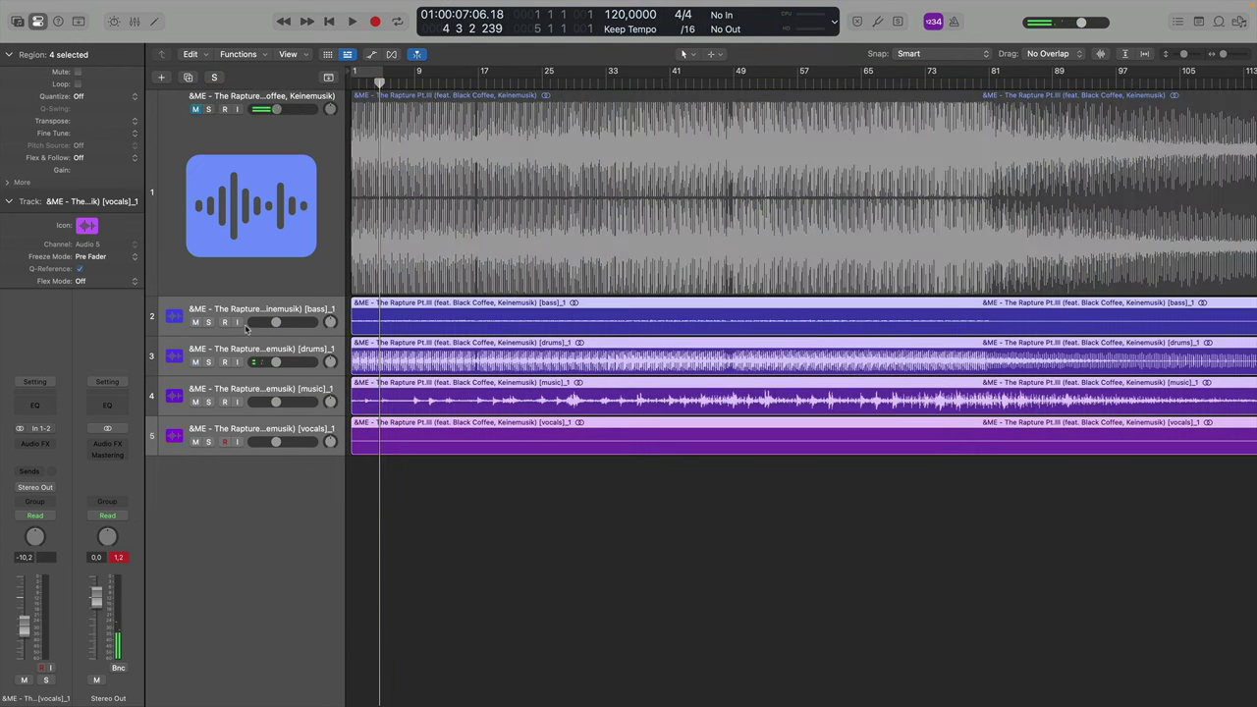
Select and solo the bass stem track, and listen to it from bar 1.
left_click(254, 106)
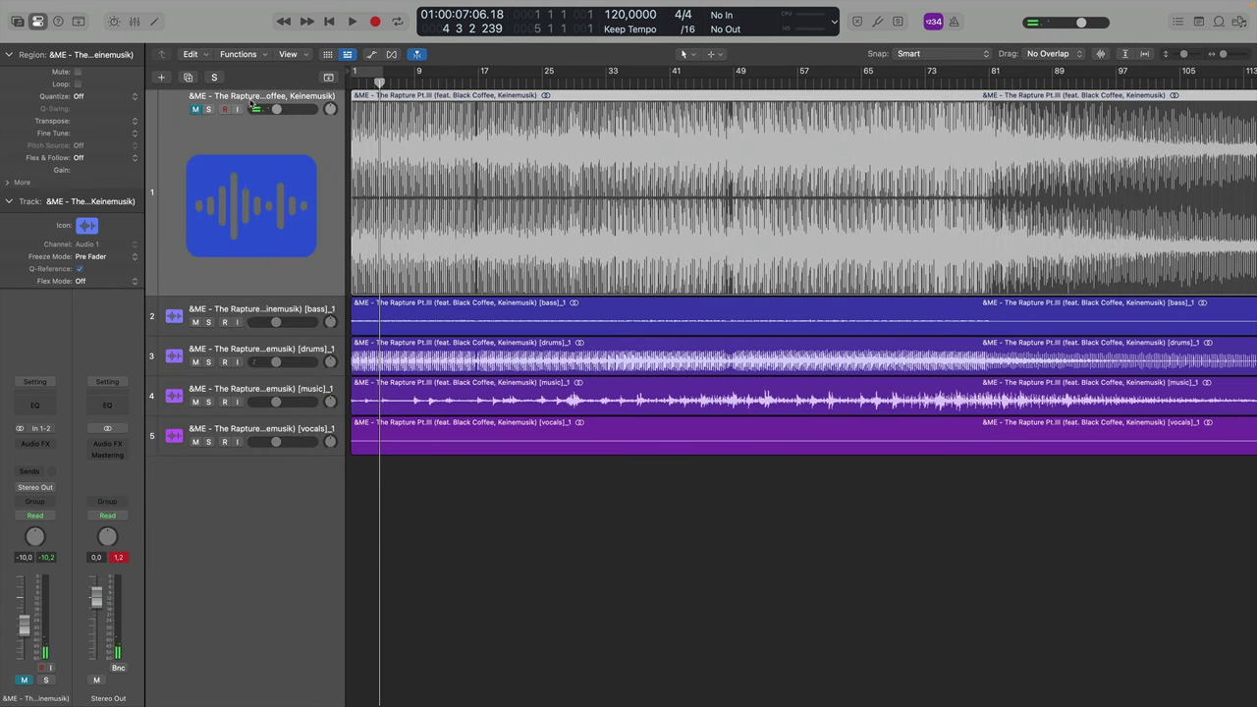
left_click(250, 309)
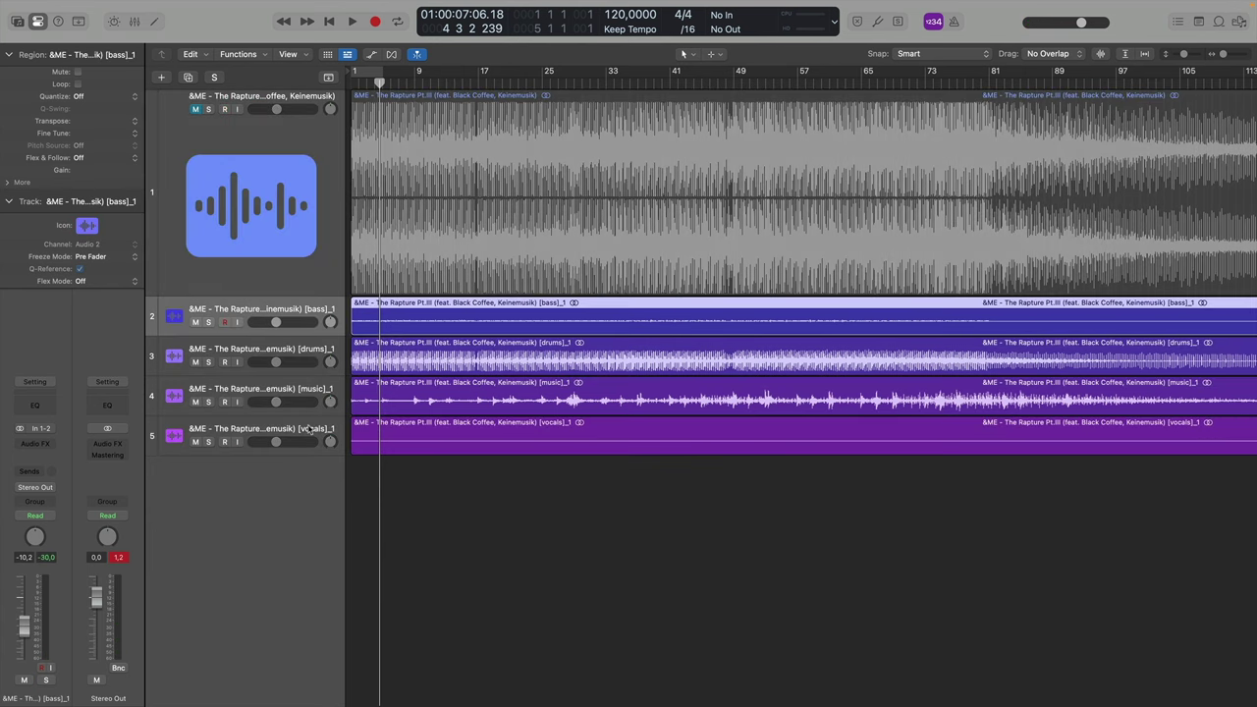
key("super+Up")
key("super+Down")
key("super+Down")
key("super+Down")
key("super+Down")
key("super+Down")
key("super+Down")
key("super+Down")
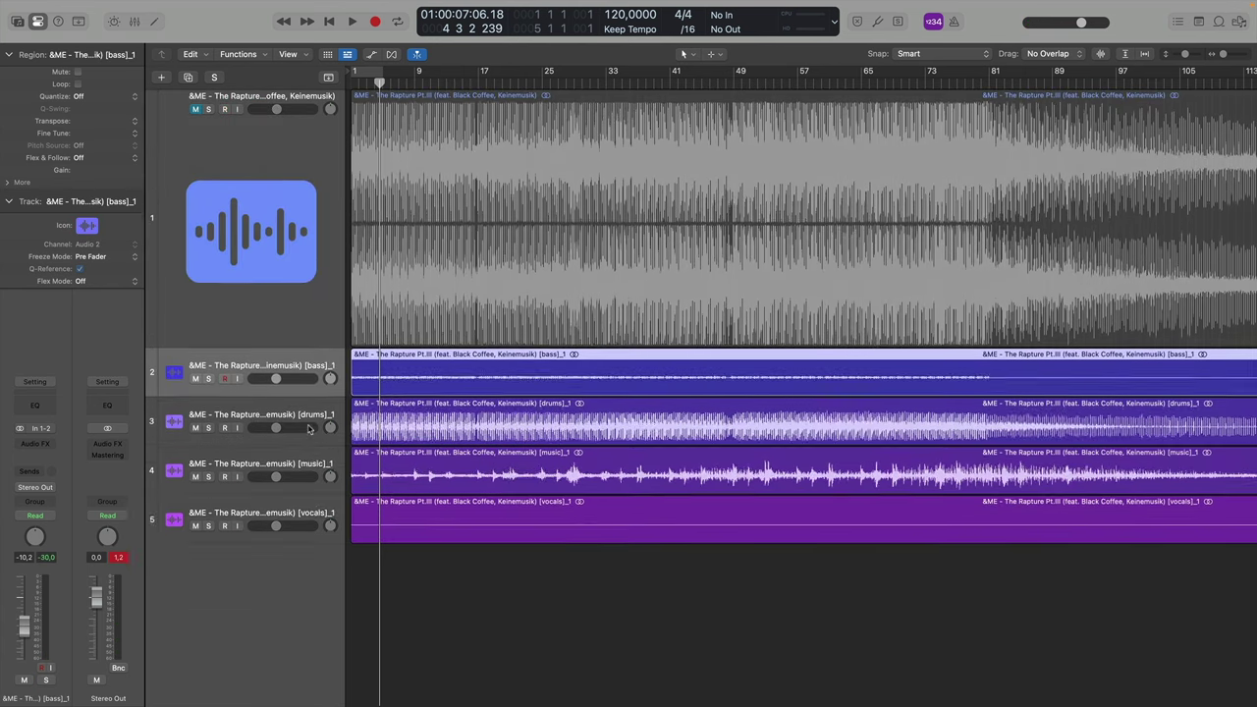
key("super+Down")
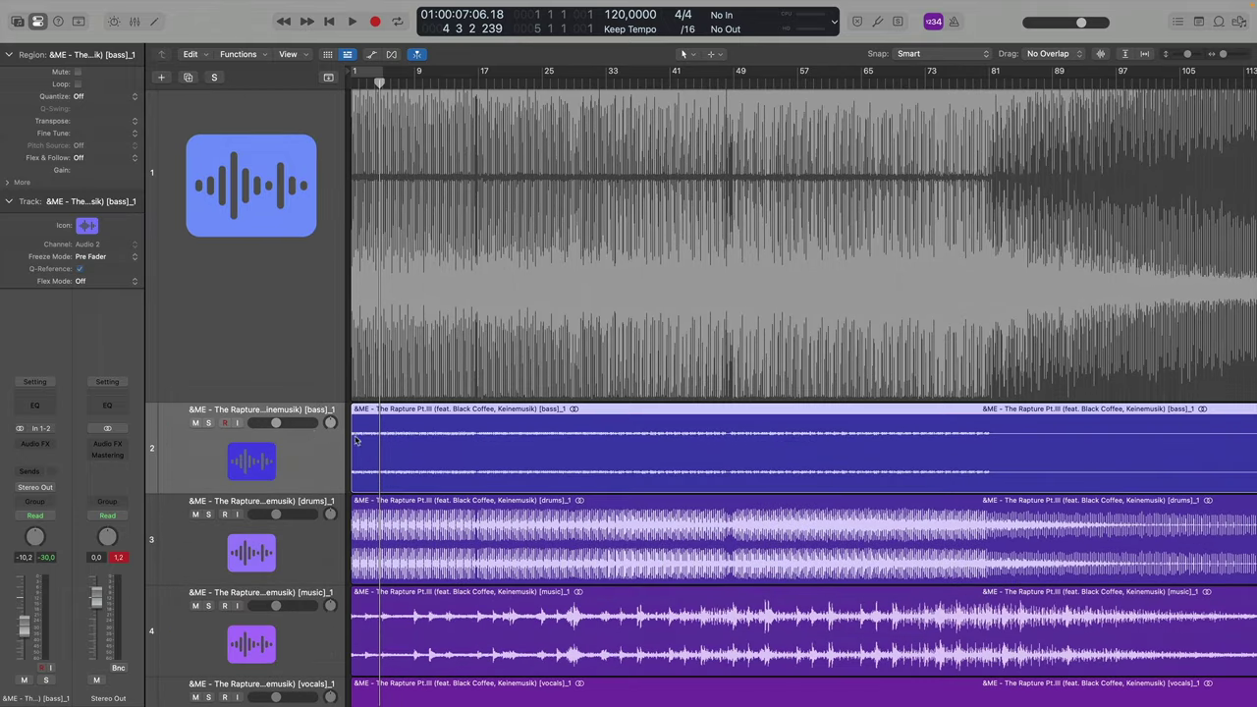
left_click(208, 423)
left_click(353, 84)
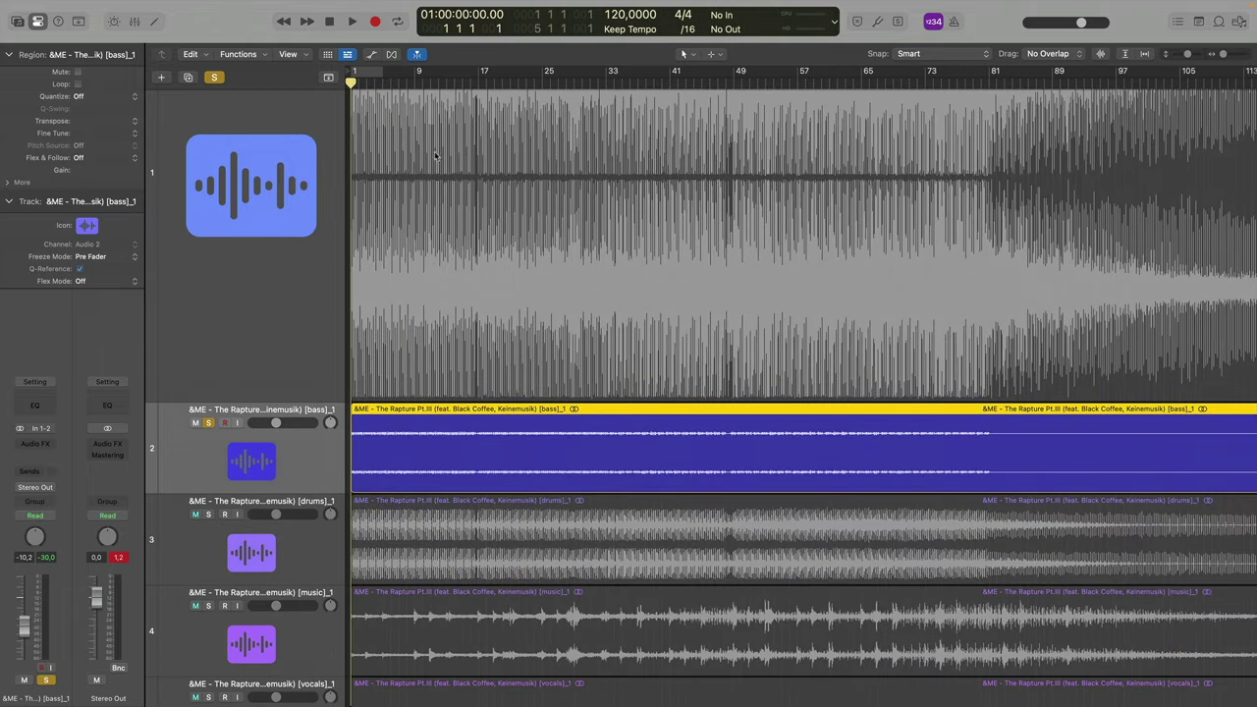
key("space")
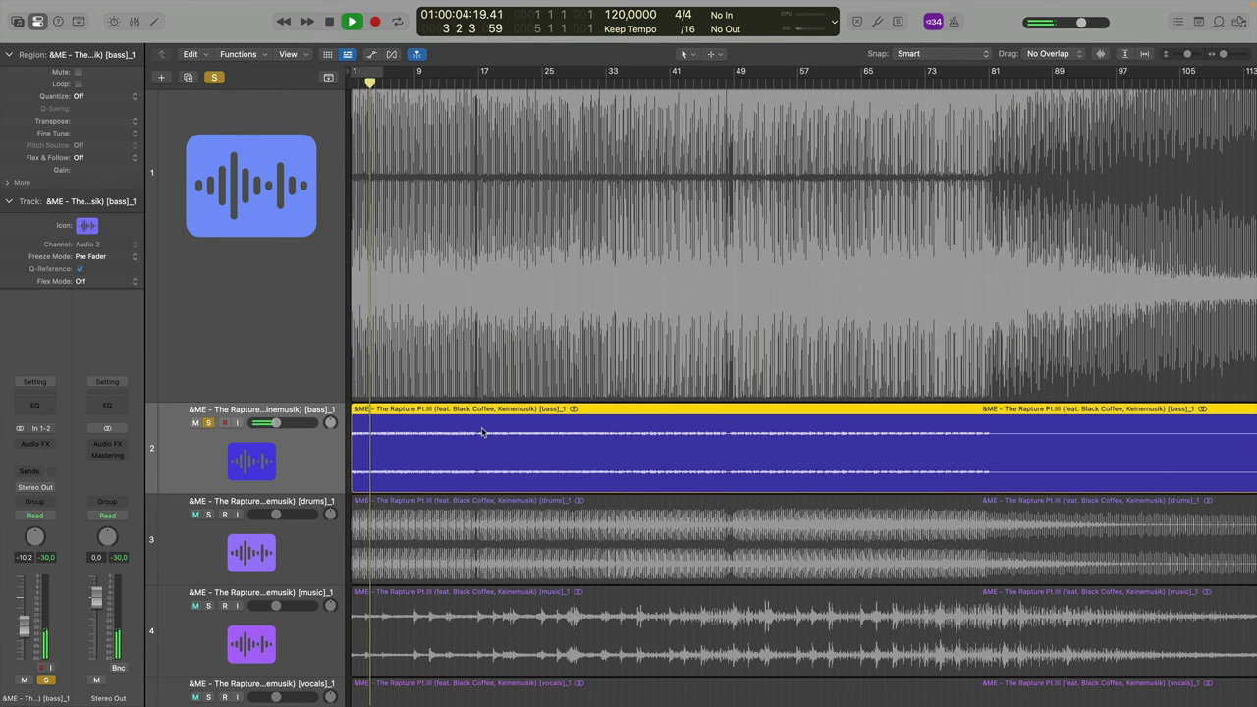
key("space")
Insert a Channel EQ on the bass stem track.
left_click(53, 453)
mouse_move(53, 448)
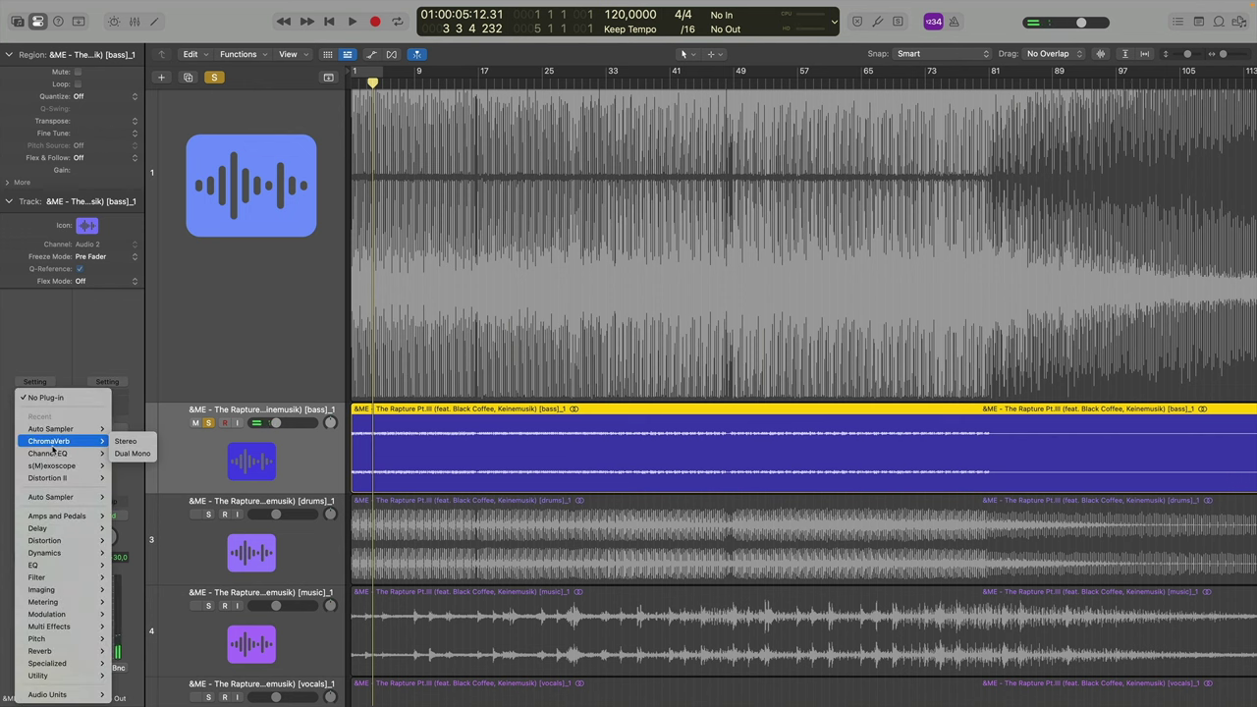
left_click(128, 453)
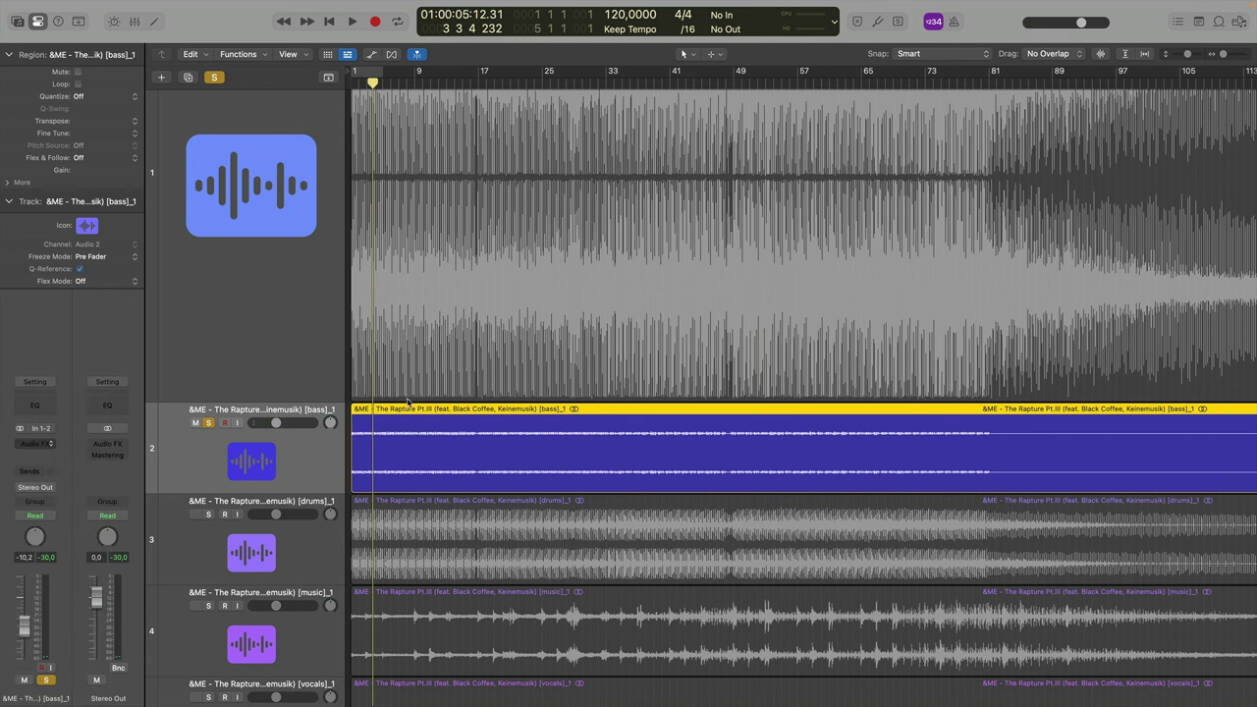
Play the bass stem from bar 1 to examine its spectrum in Channel EQ, and turn off the track's solo.
key("Return")
key("space")
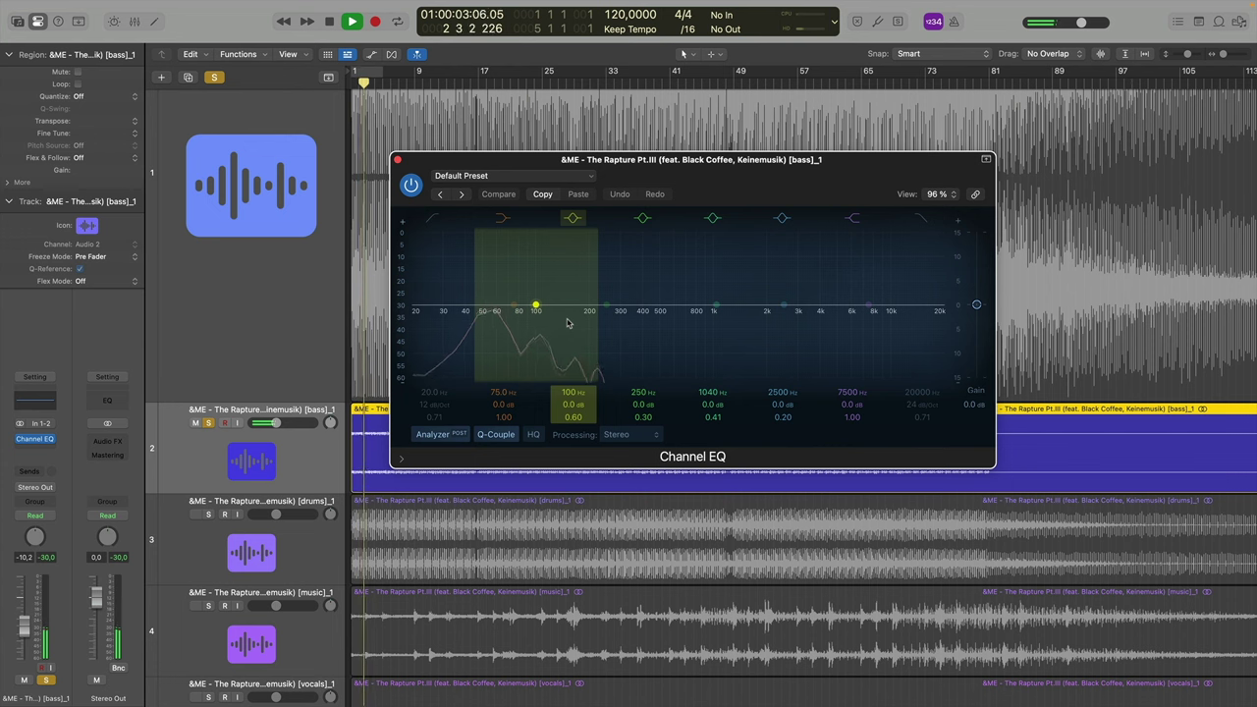
key("space")
left_click(397, 159)
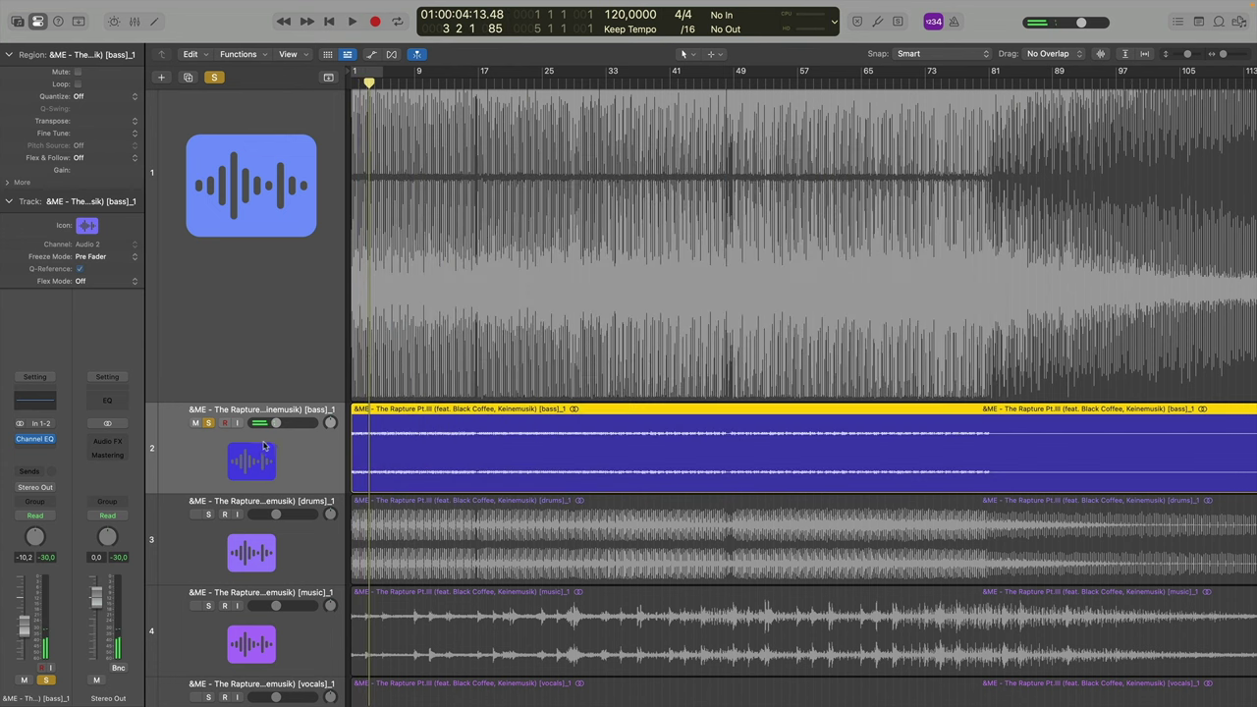
left_click(209, 426)
scroll(462, 440, "up", 5)
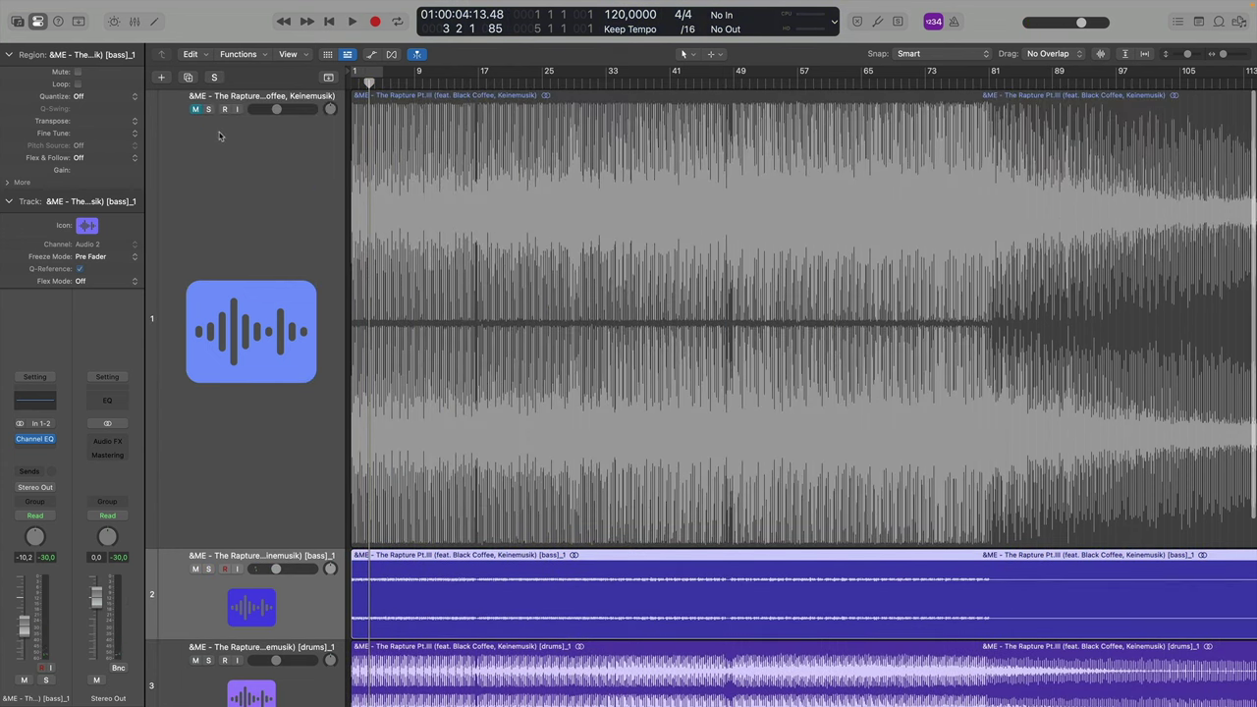
Solo and select the original song track, and reduce its height so all the stem tracks fit below it.
left_click(209, 110)
left_click(278, 149)
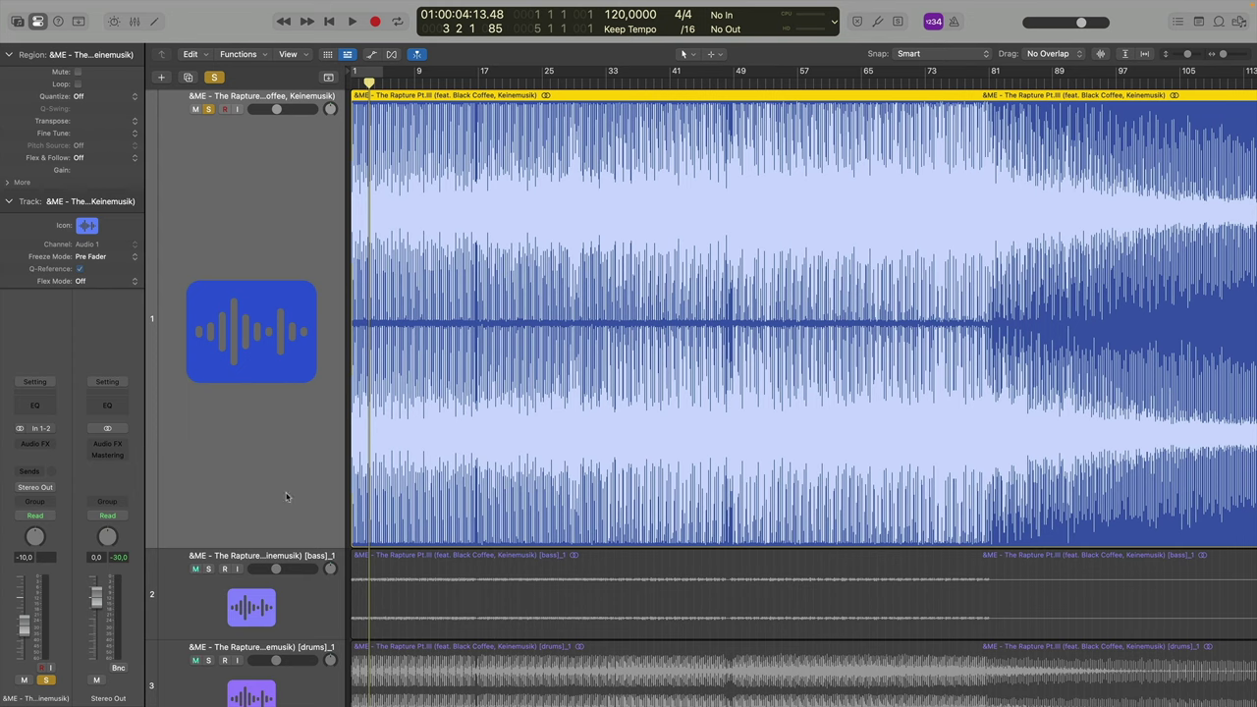
left_click_drag(292, 549, 293, 332)
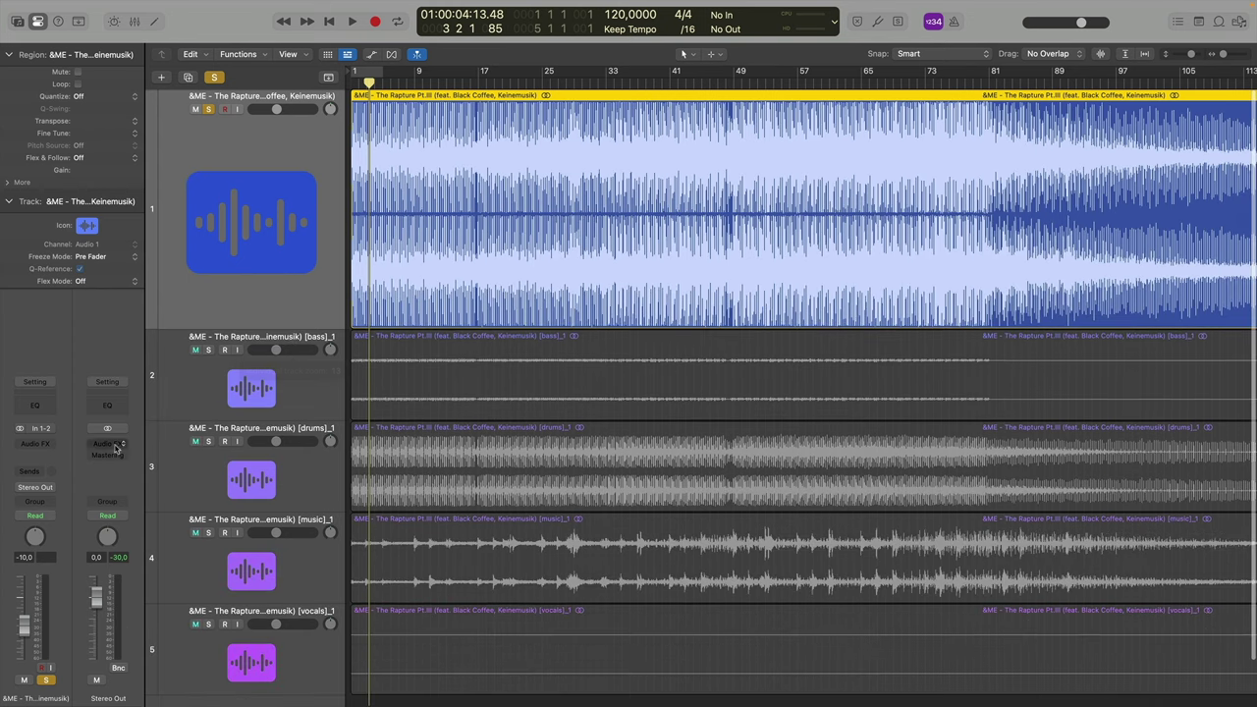
Insert Ozone 9 Imager on the original song track and set the crossover between its two bands to 119 Hz.
left_click(39, 445)
mouse_move(89, 694)
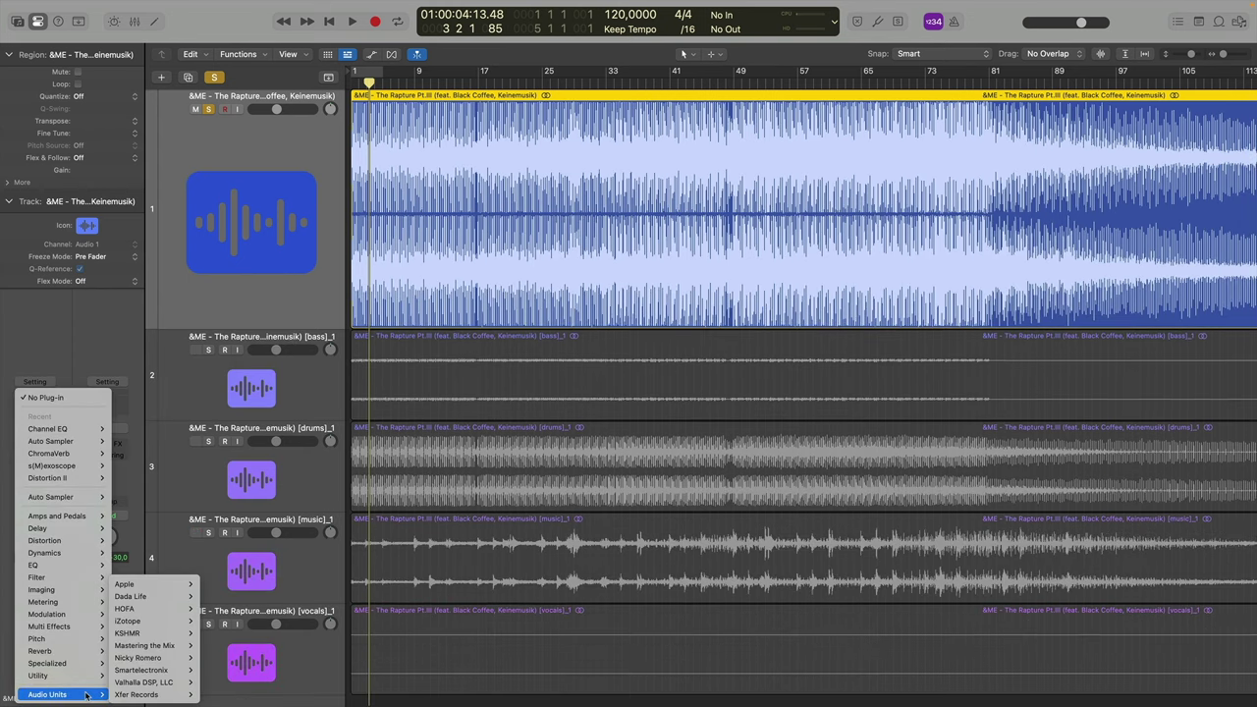
mouse_move(167, 623)
mouse_move(246, 623)
mouse_move(272, 587)
mouse_move(260, 547)
left_click(340, 547)
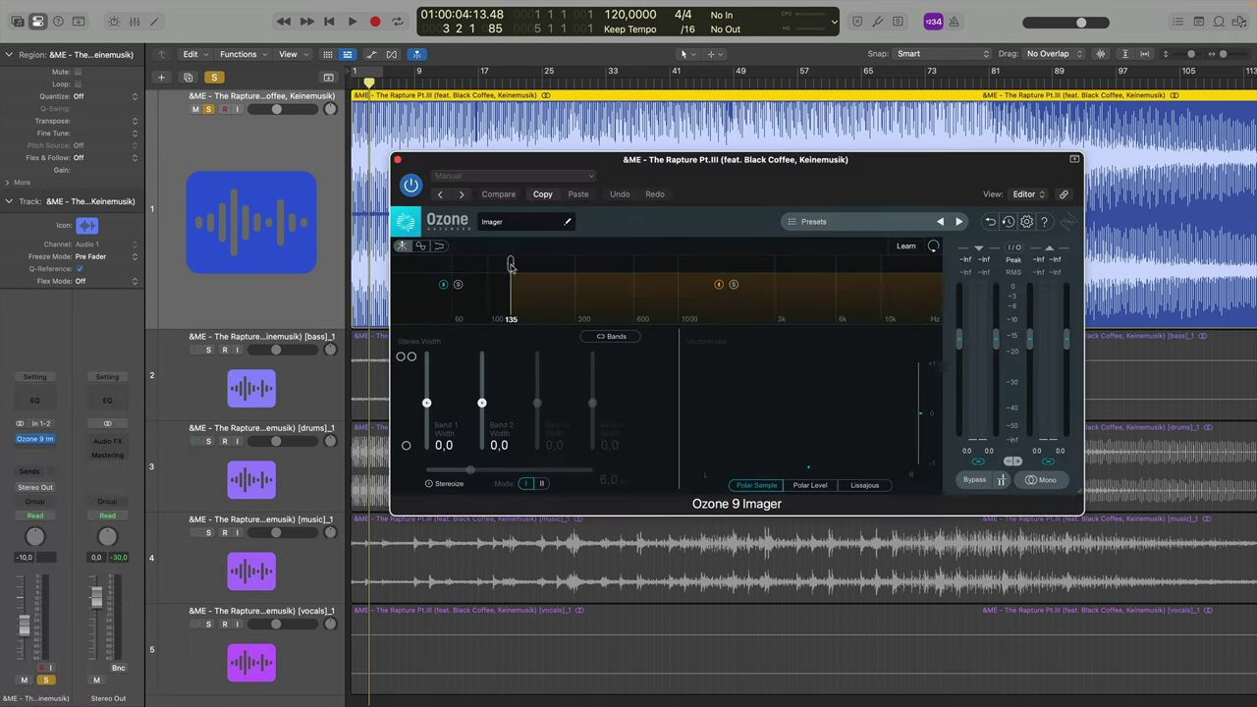
left_click_drag(505, 265, 500, 265)
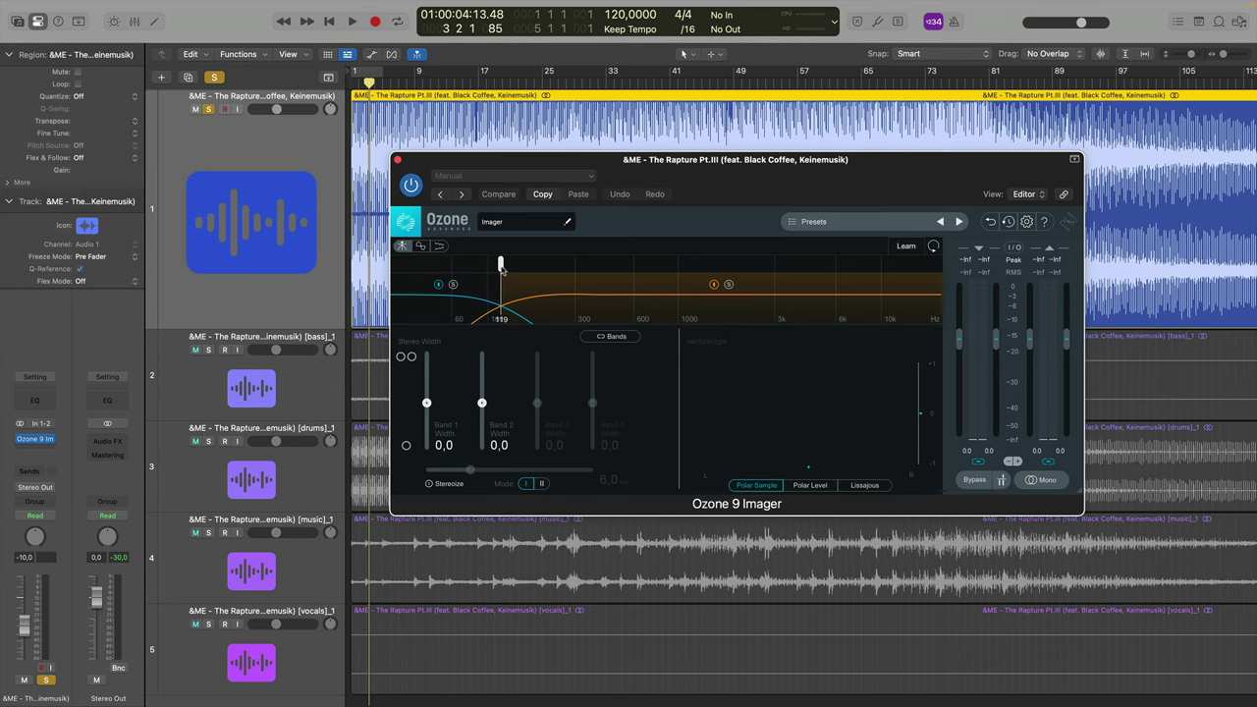
Play the song past bar 145 to examine the soloed low band's stereo image, then close Imager and turn off the track's solo.
left_click(615, 77)
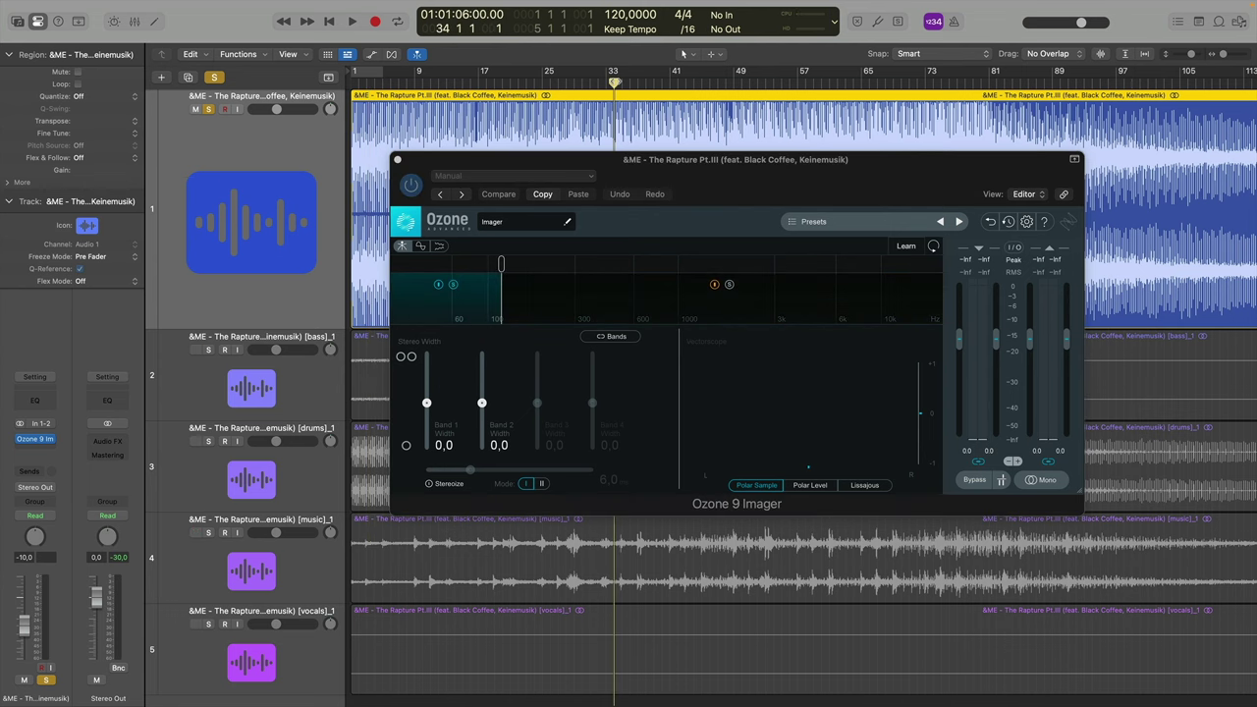
key("super+Left")
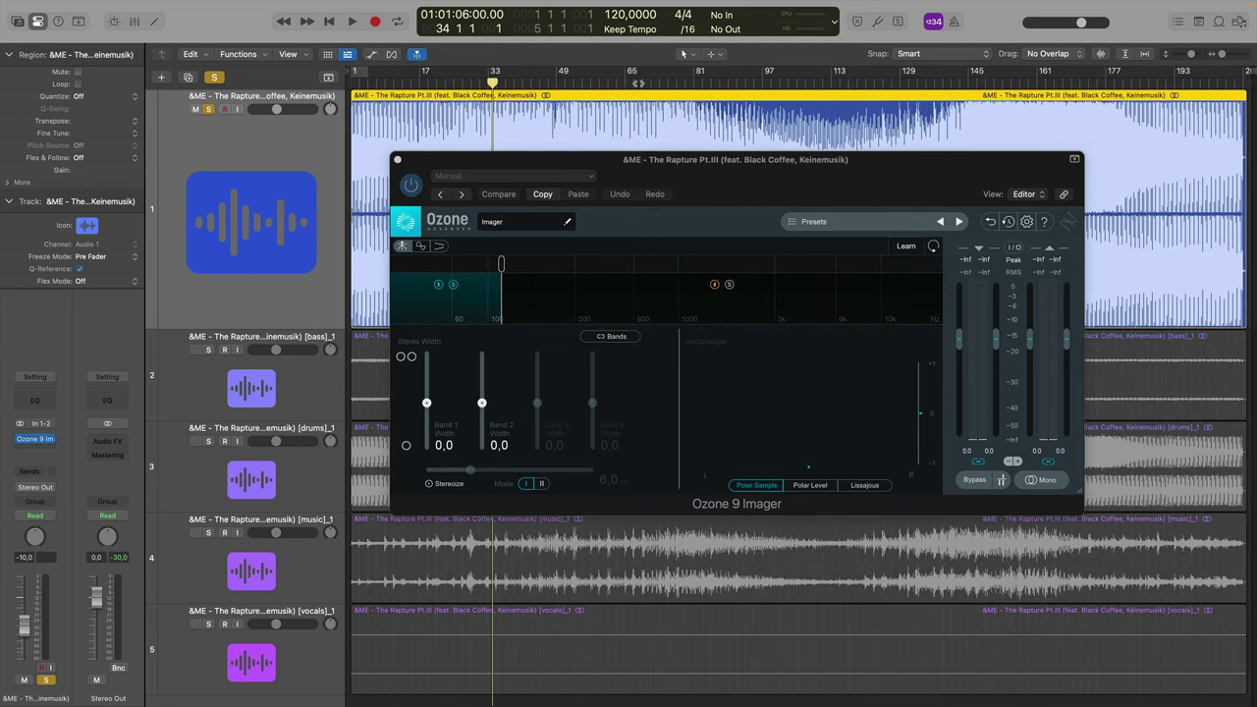
left_click(975, 82)
left_click(1004, 81)
key("space")
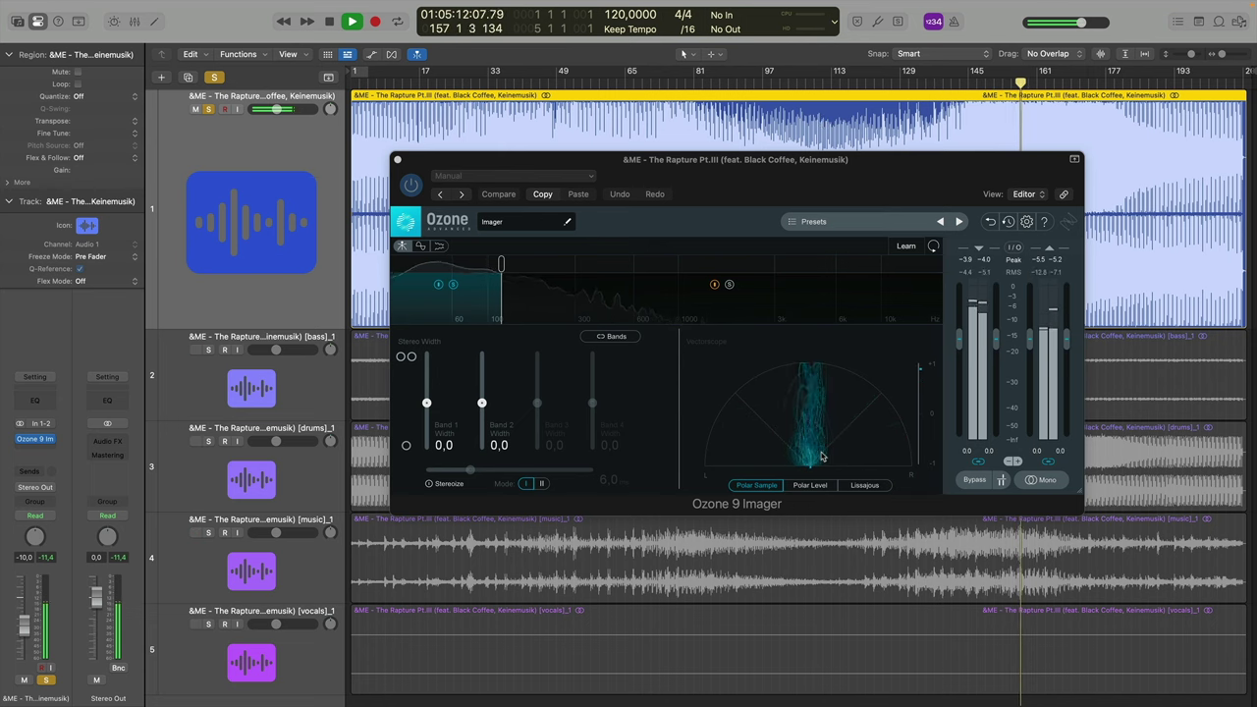
key("space")
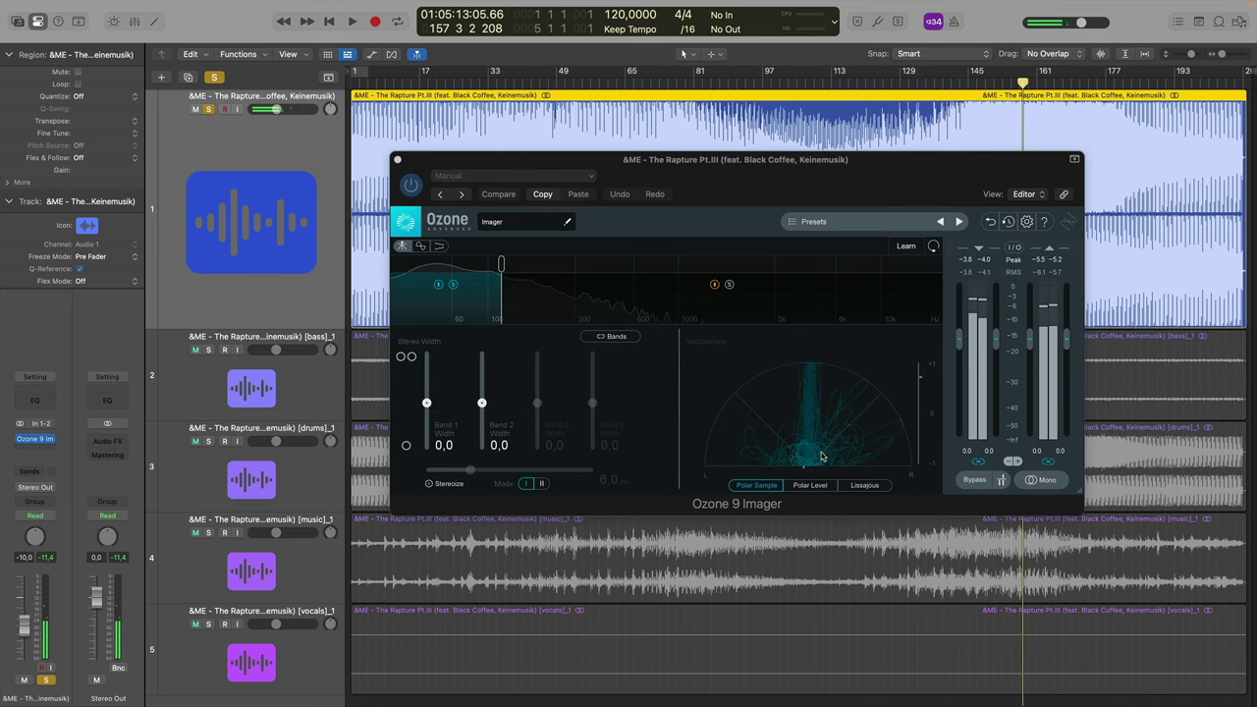
left_click(397, 160)
left_click(209, 110)
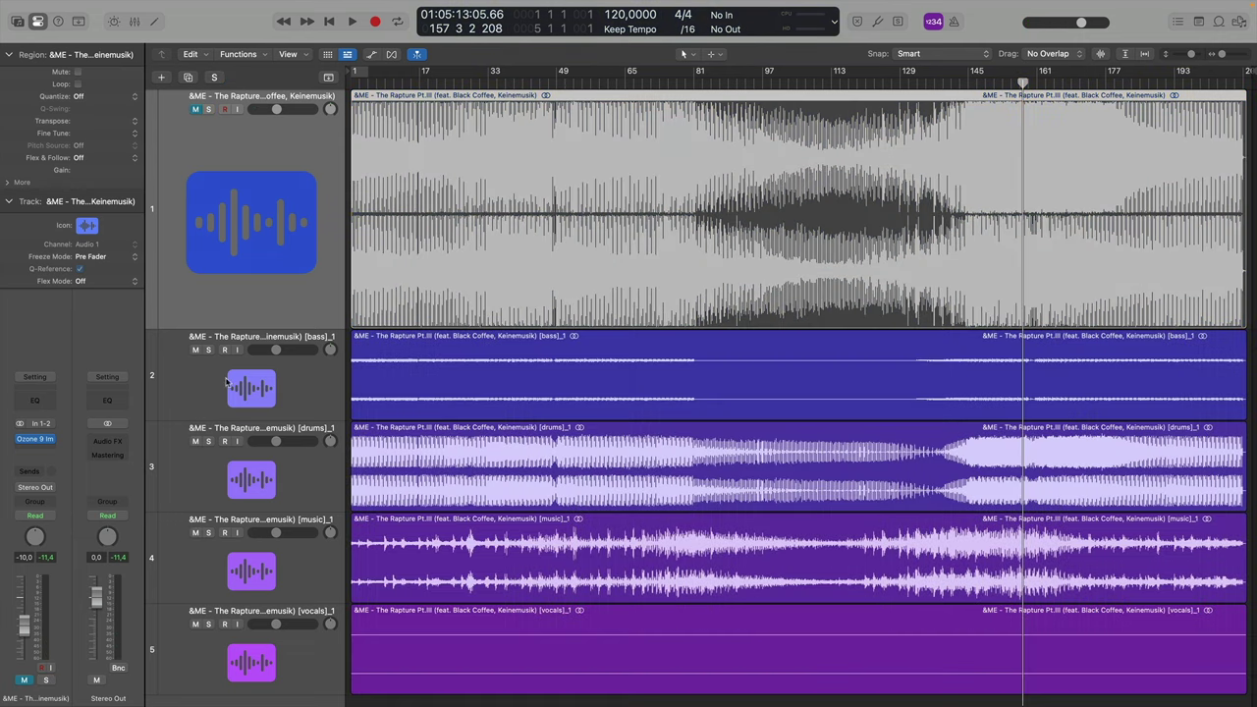
Solo and play the bass stem, toggle the low band's solo in the original track's Imager, then close Imager and unsolo the bass.
left_click(210, 349)
key("space")
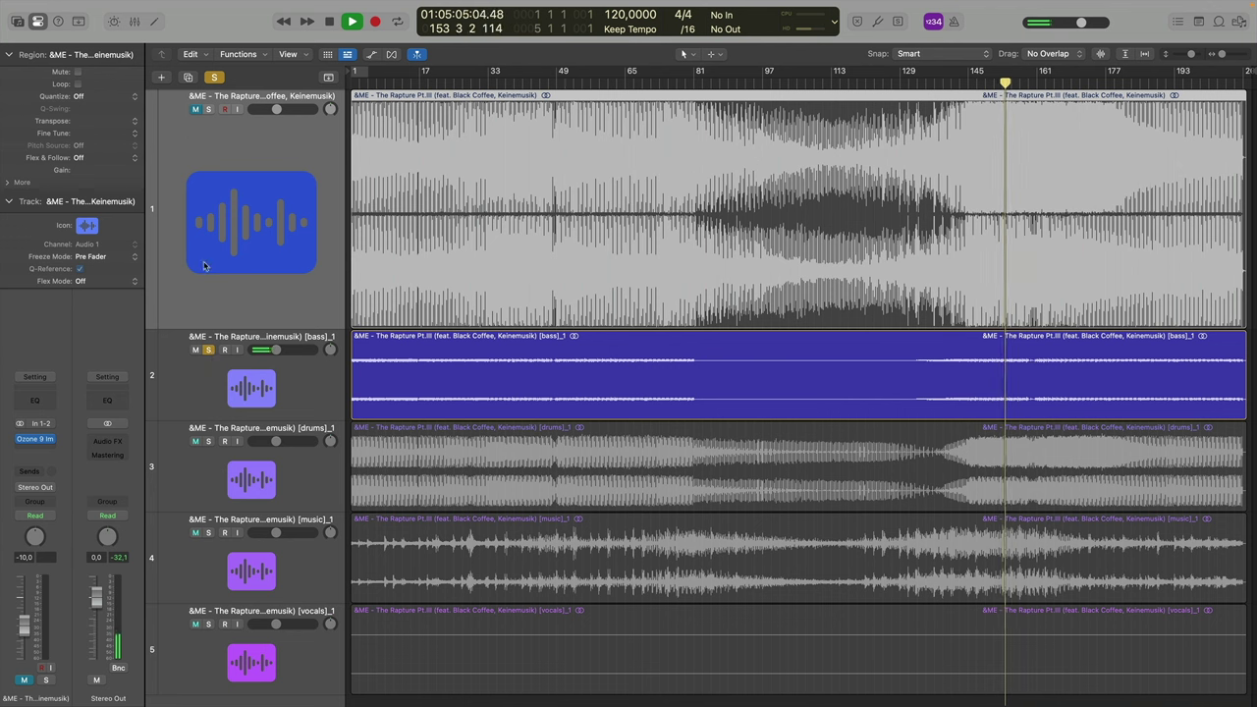
left_click(34, 439)
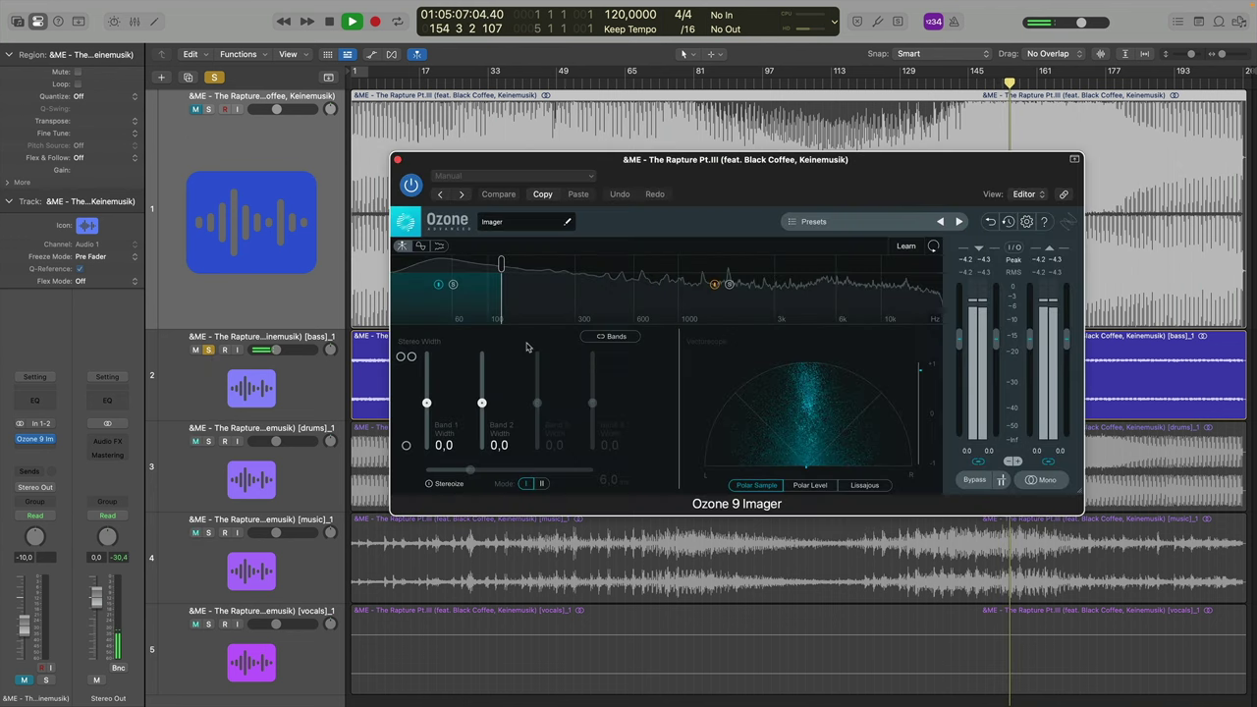
left_click(453, 285)
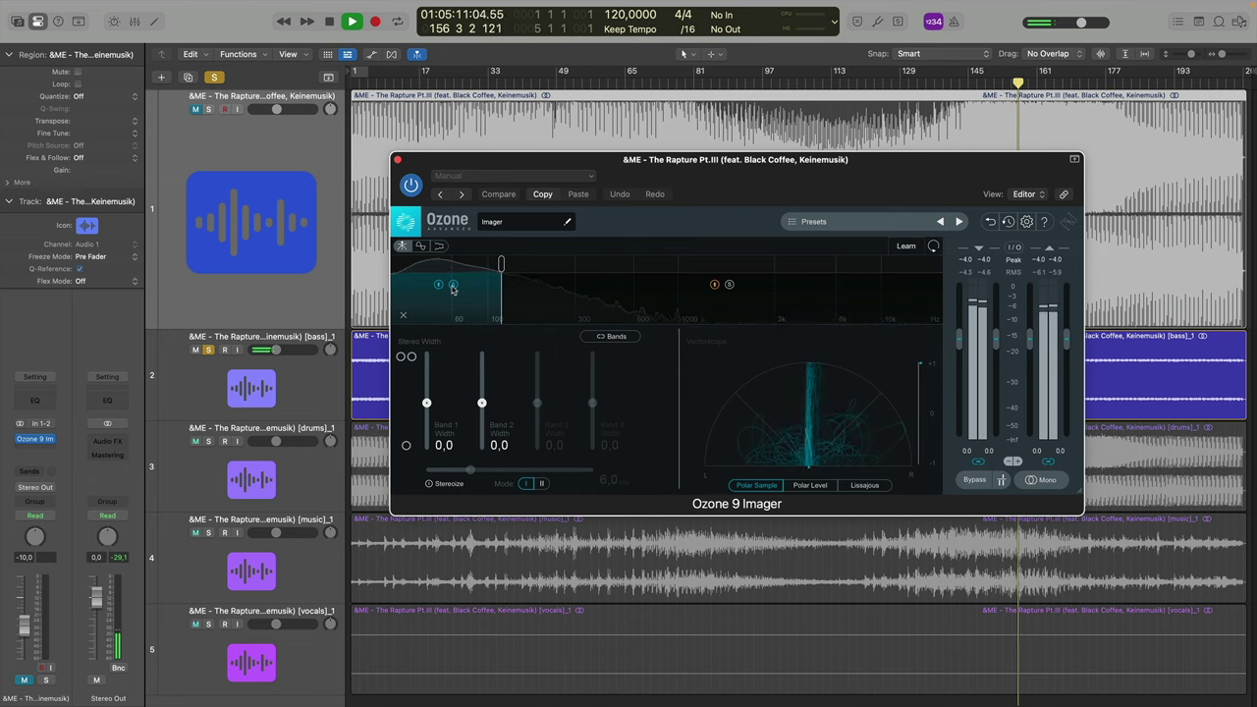
left_click(453, 286)
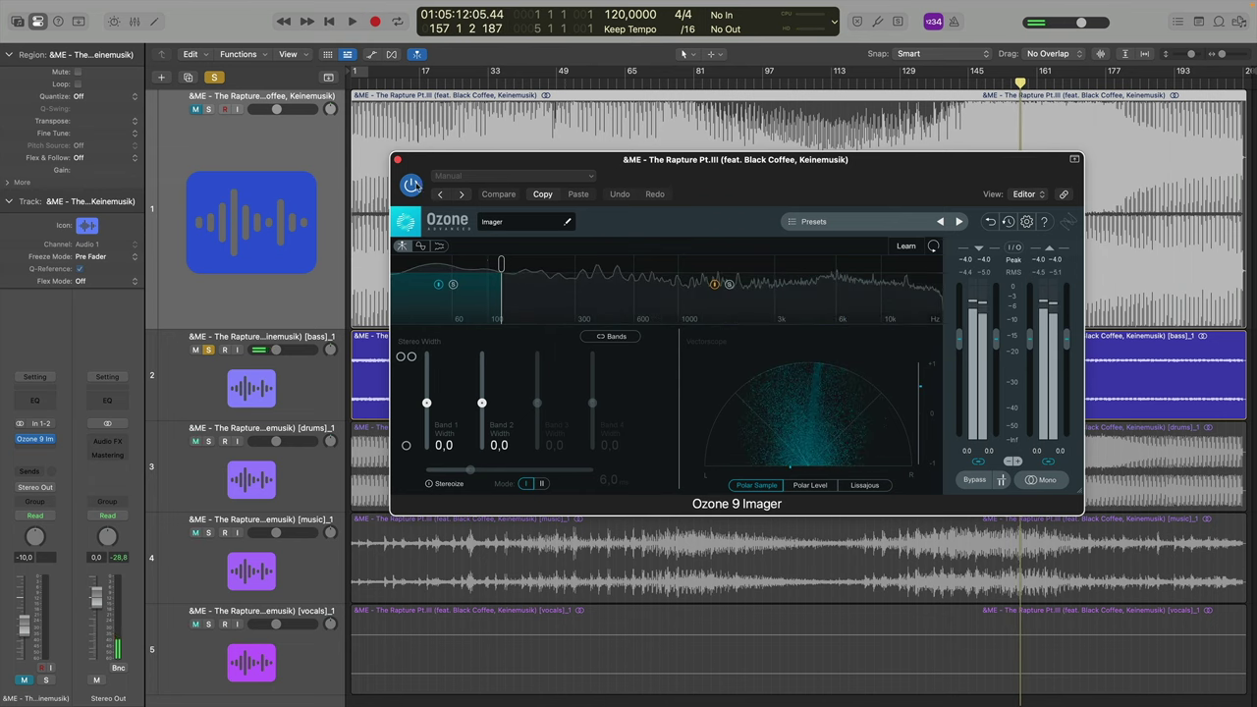
left_click(397, 159)
left_click(208, 351)
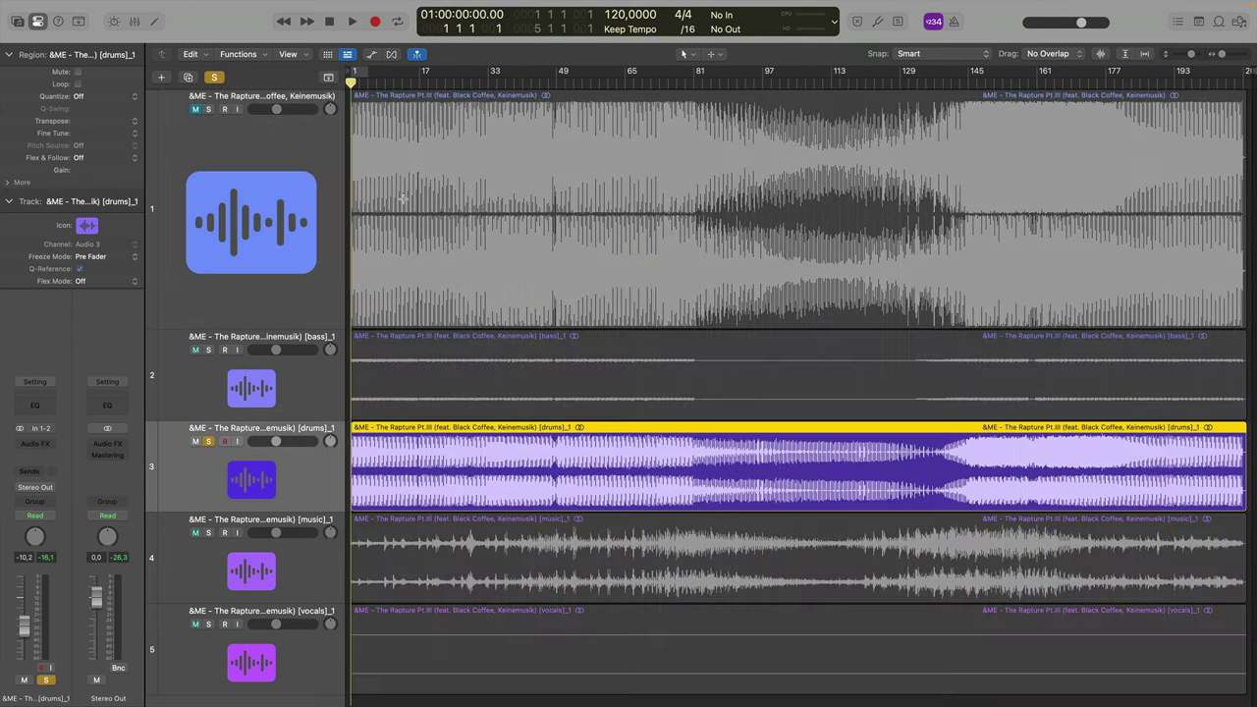
Listen to the soloed drum stem from bar 1 twice and examine its opening hits against the bar grid.
key("super+Right")
key("super+Right")
key("super+Right")
key("super+Right")
key("super+Right")
key("super+Right")
key("super+Right")
key("super+Right")
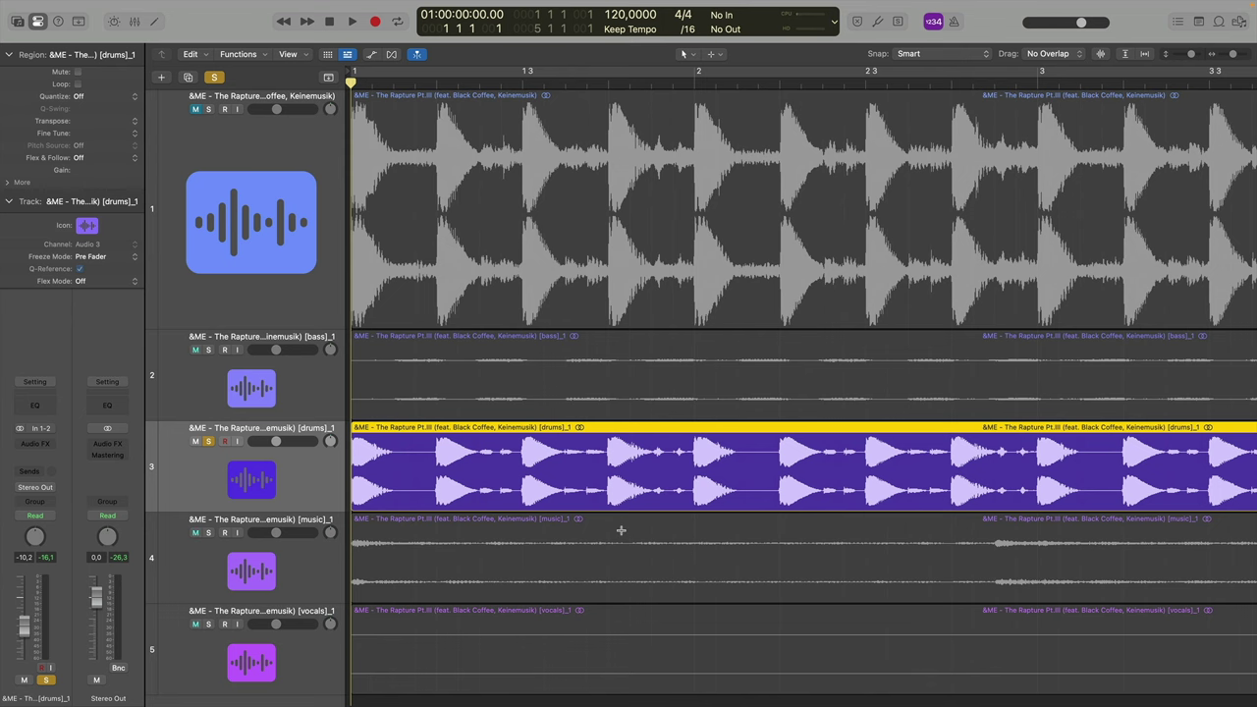
key("super+Left")
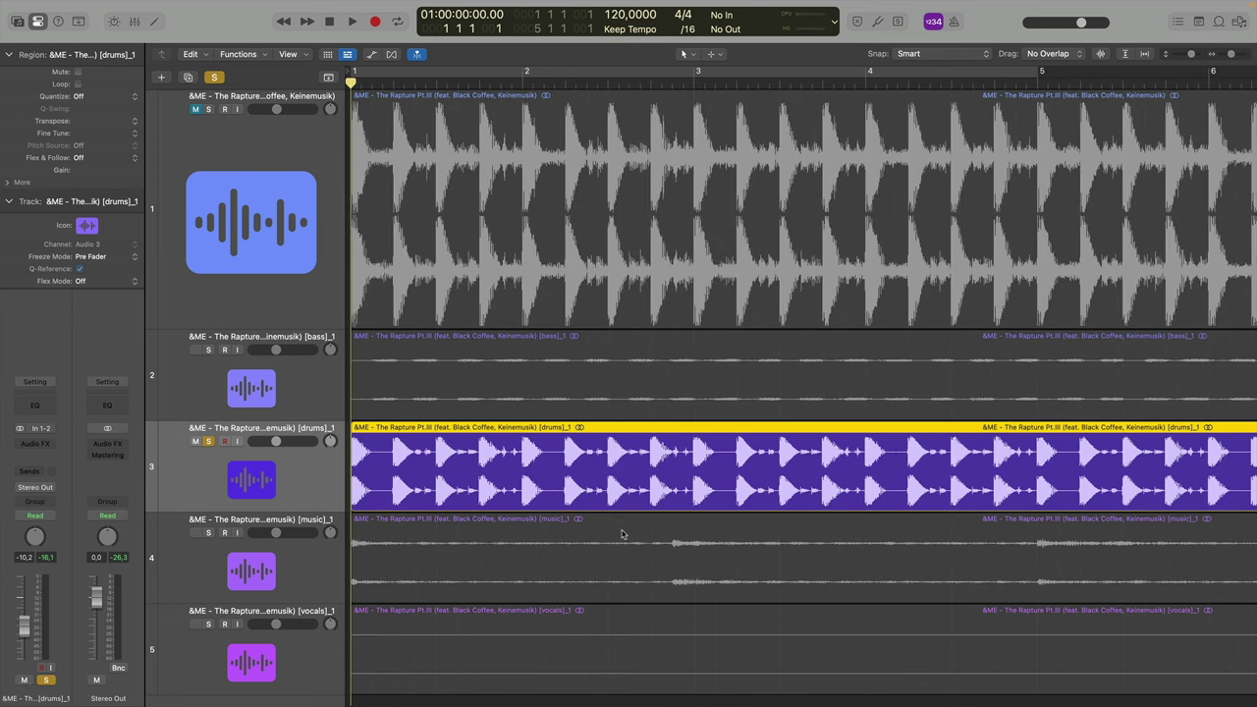
key("space")
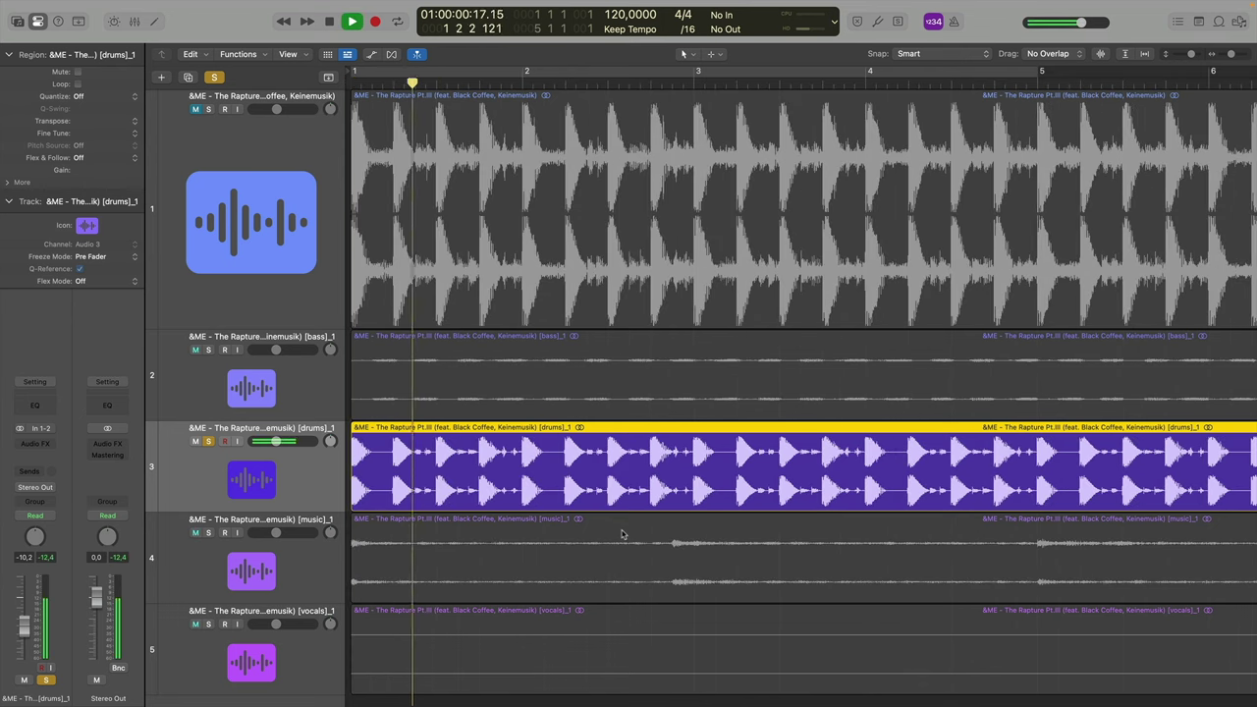
key("space")
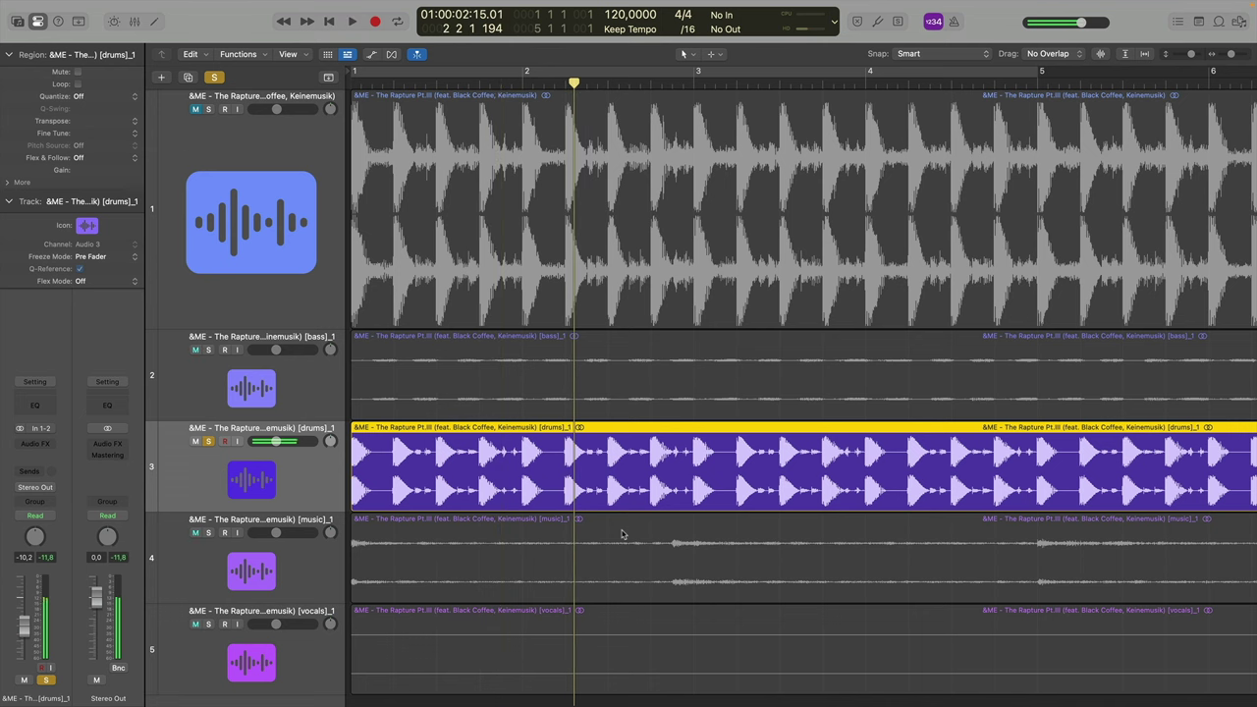
key("Return")
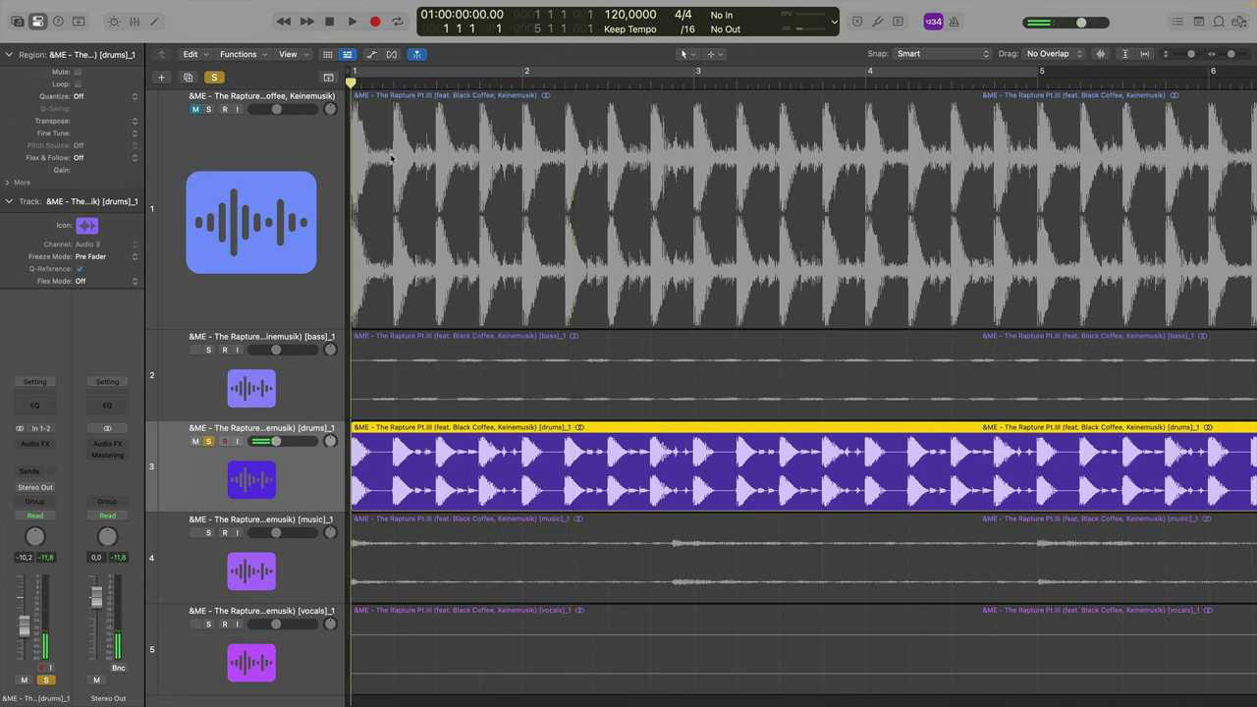
key("space")
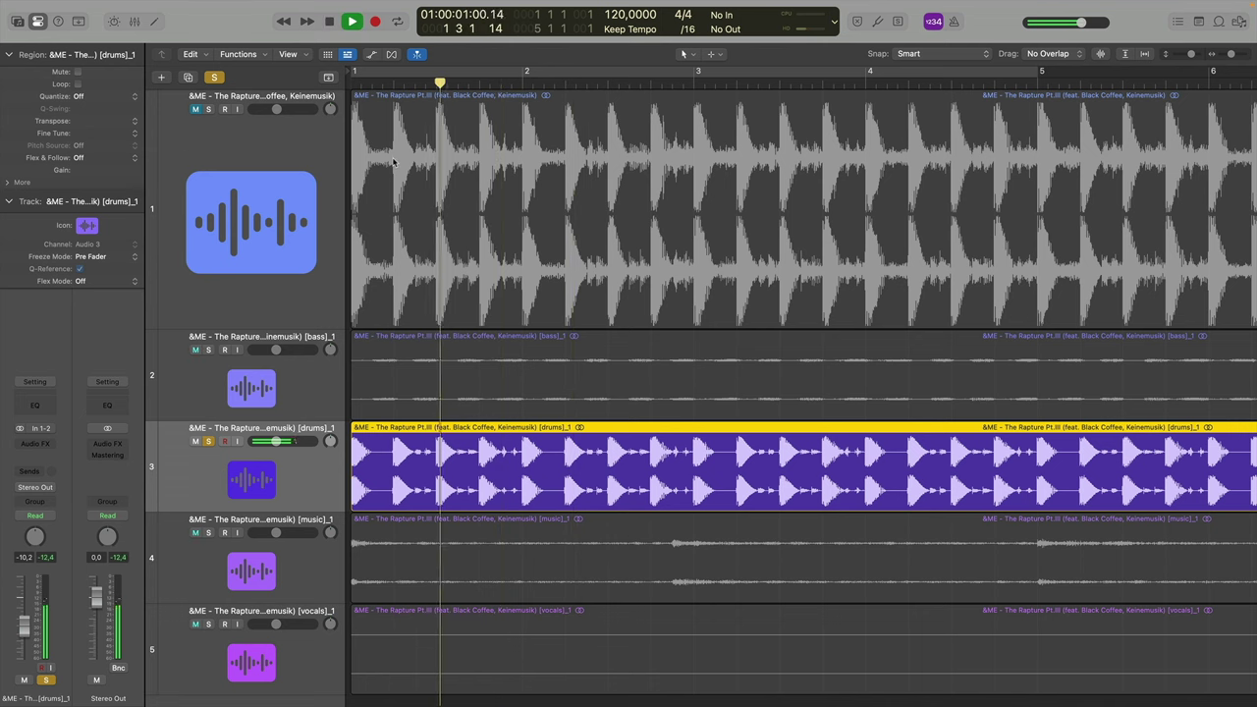
key("space")
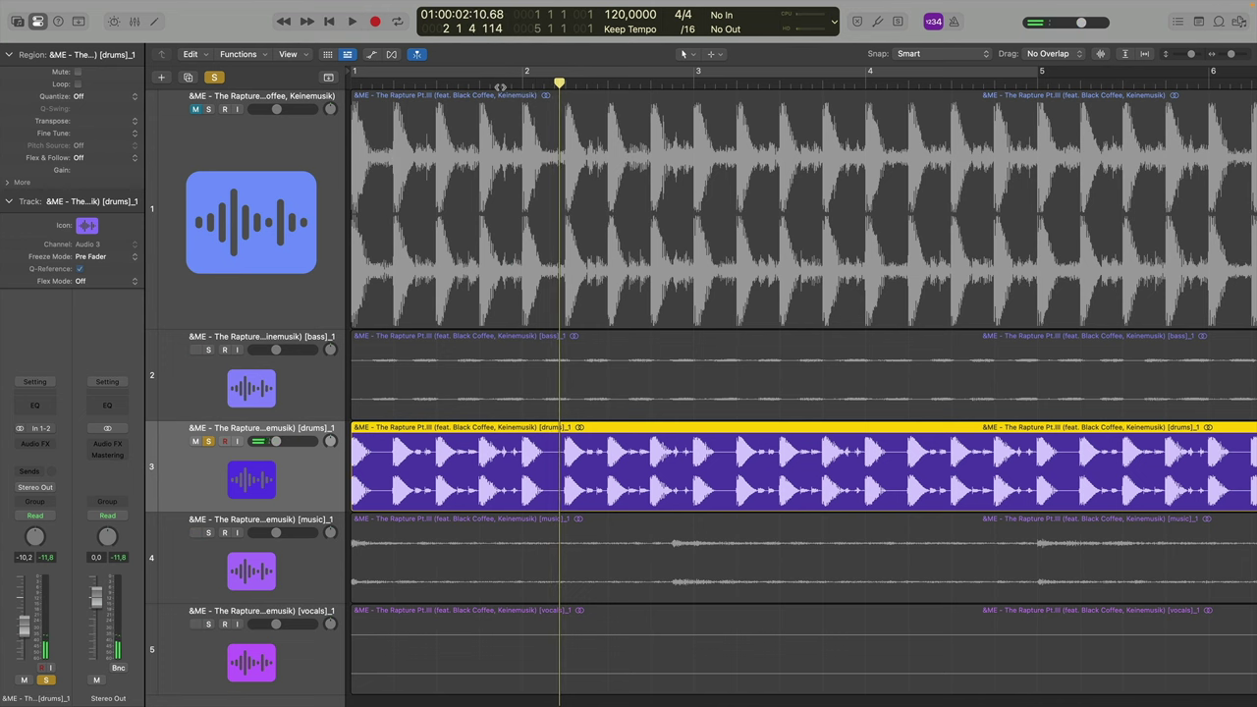
Examine the drum stem's arrangement across the song, playing it from around bar 33 and around bar 49.
scroll(500, 88, "down", 5)
scroll(500, 87, "down", 2)
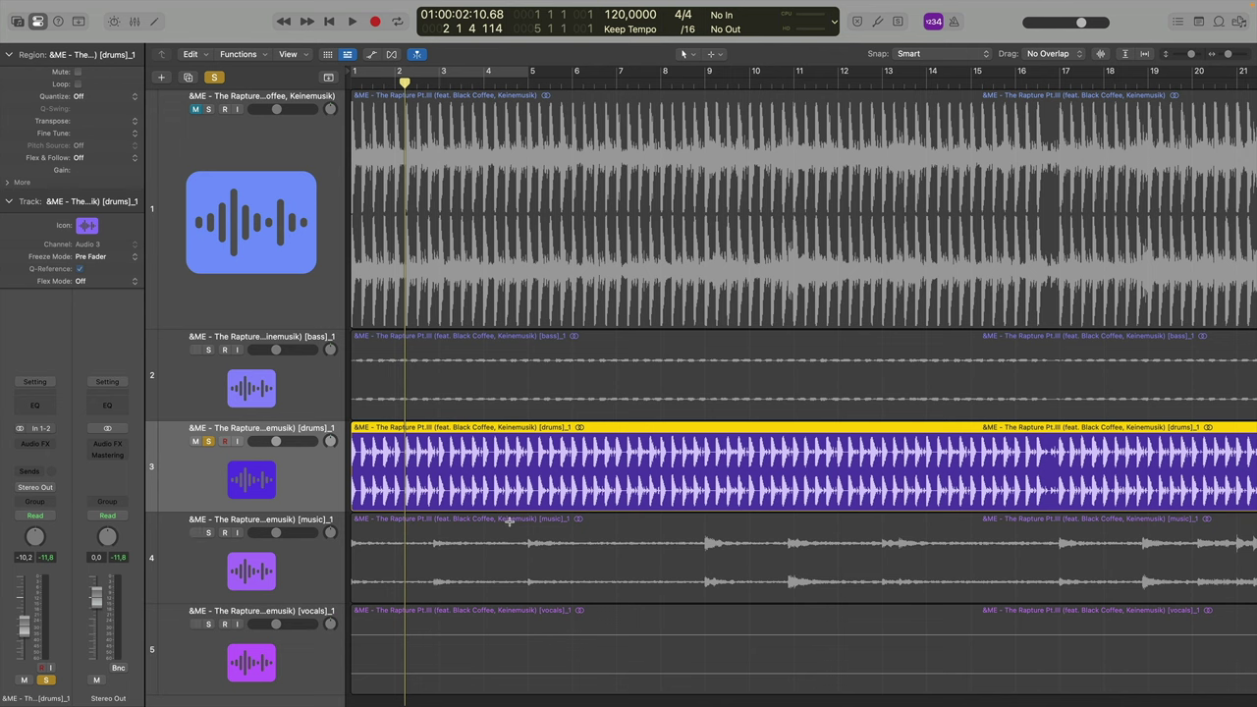
key("super+Left")
key("super+Left")
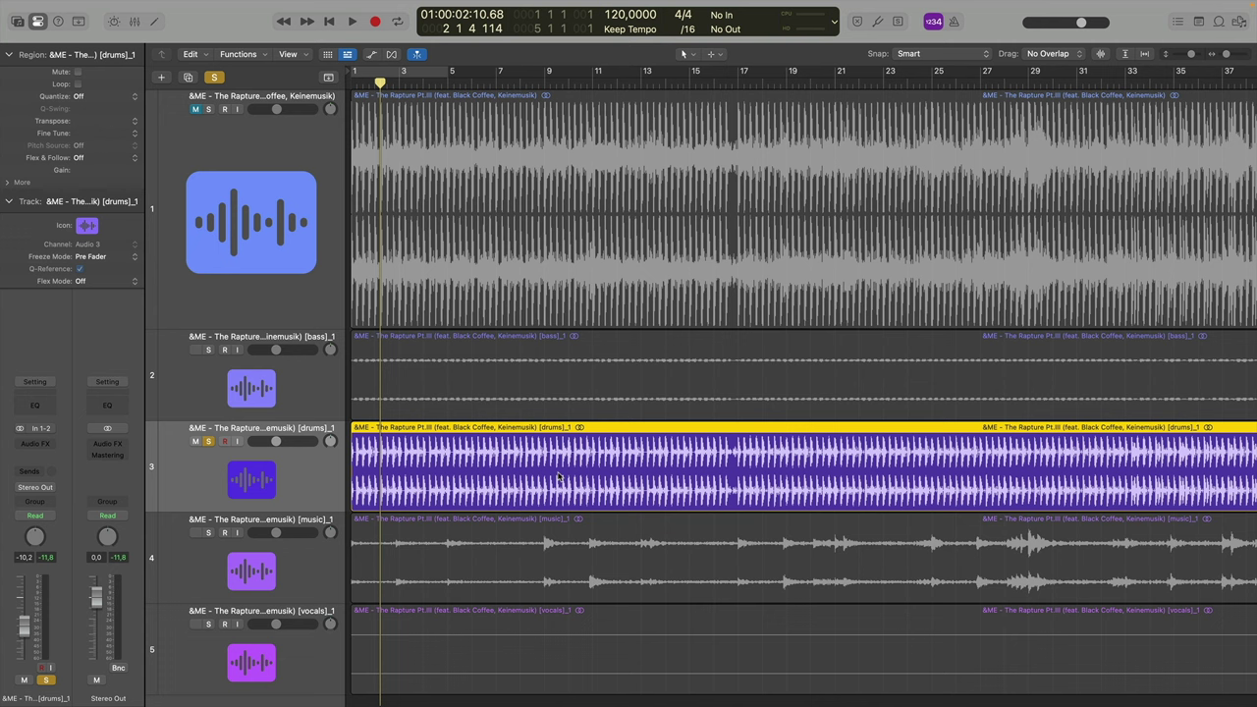
left_click(737, 82)
key("super+Left")
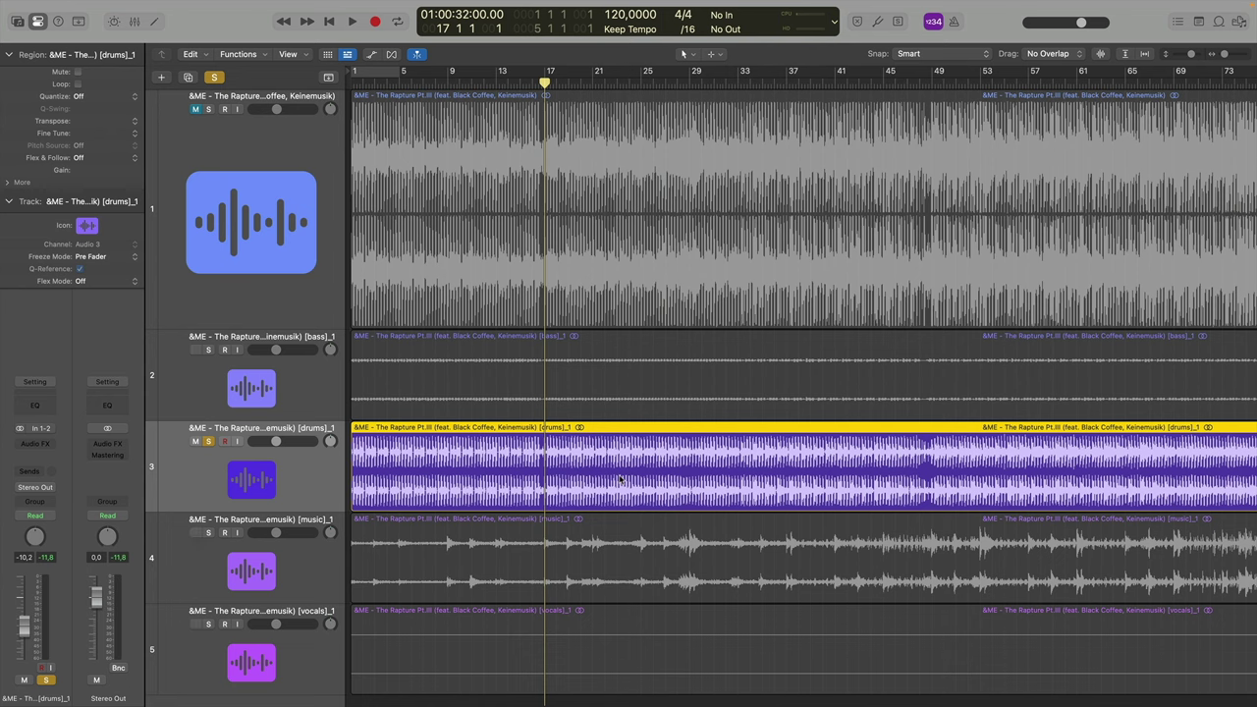
double_click(741, 87)
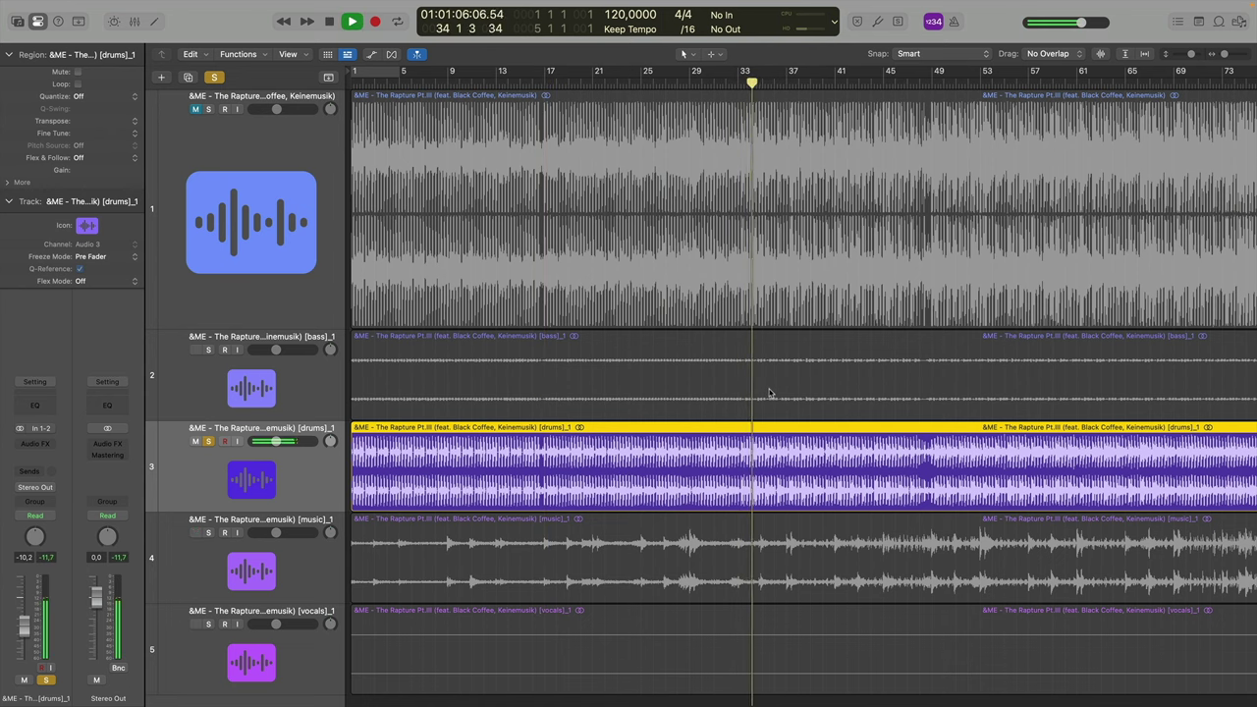
key("space")
double_click(935, 83)
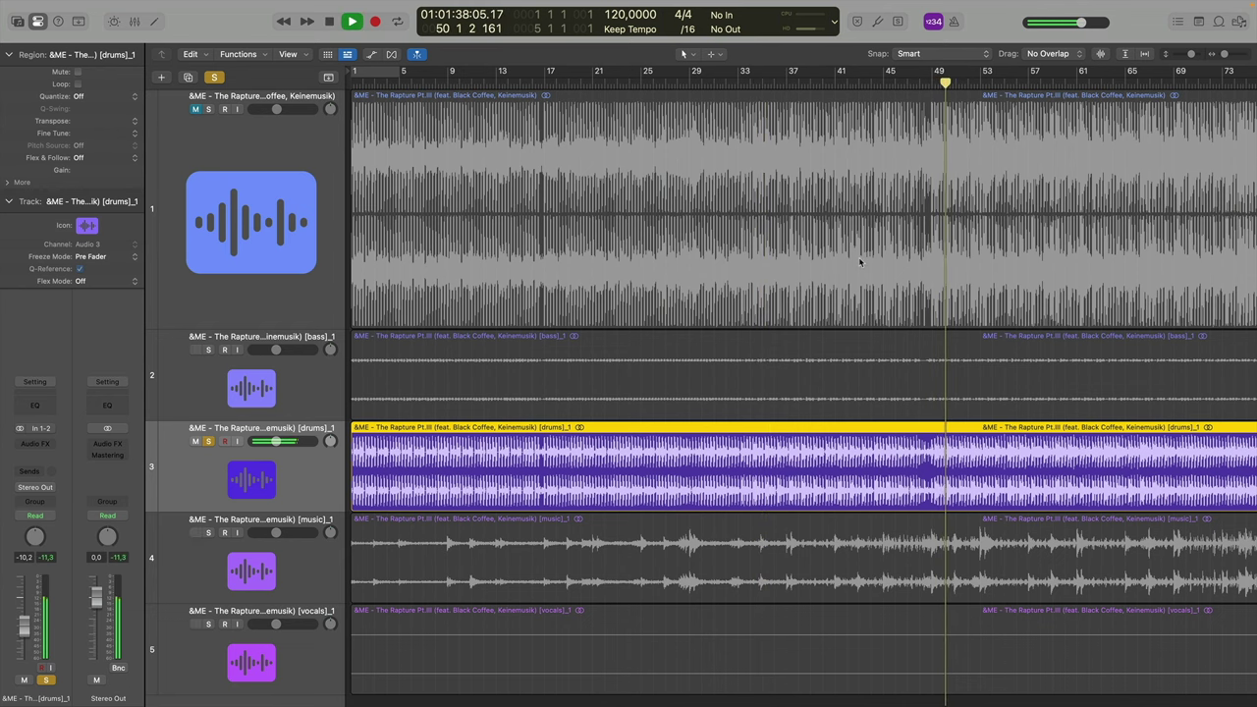
key("space")
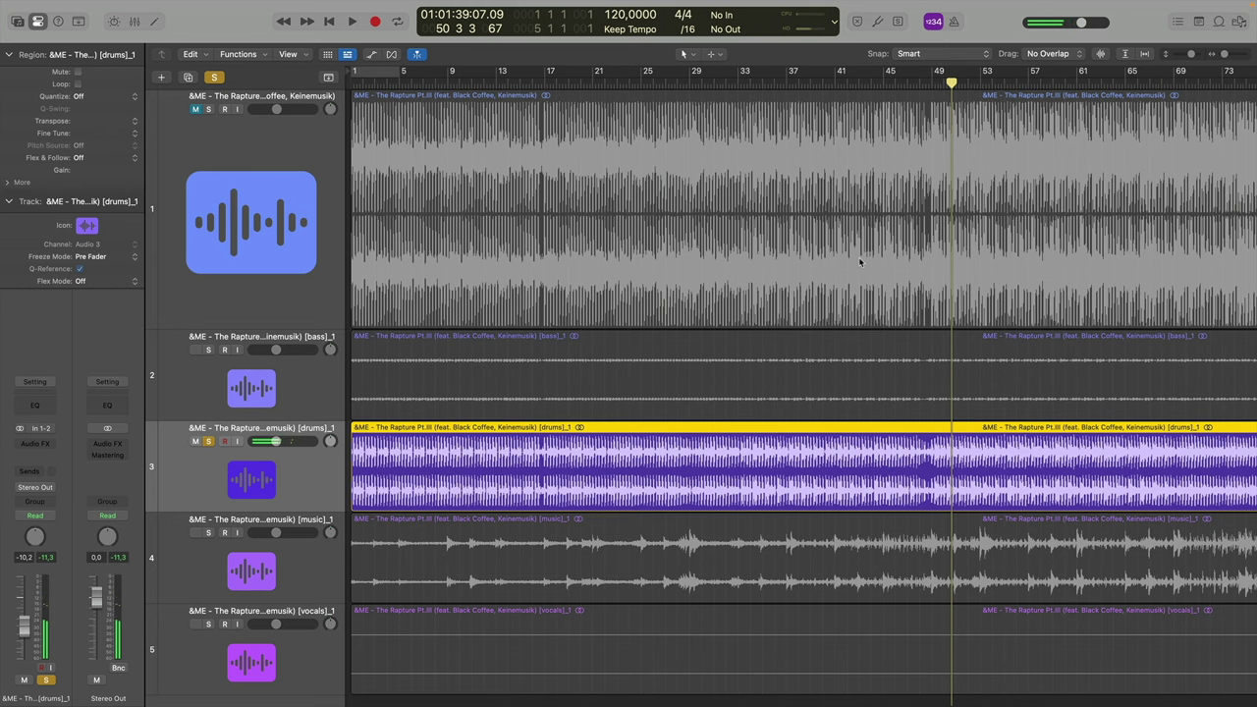
Turn off the drum stem's solo, solo the music stem, and listen to it from bar 1.
right_click(317, 494)
left_click(287, 471)
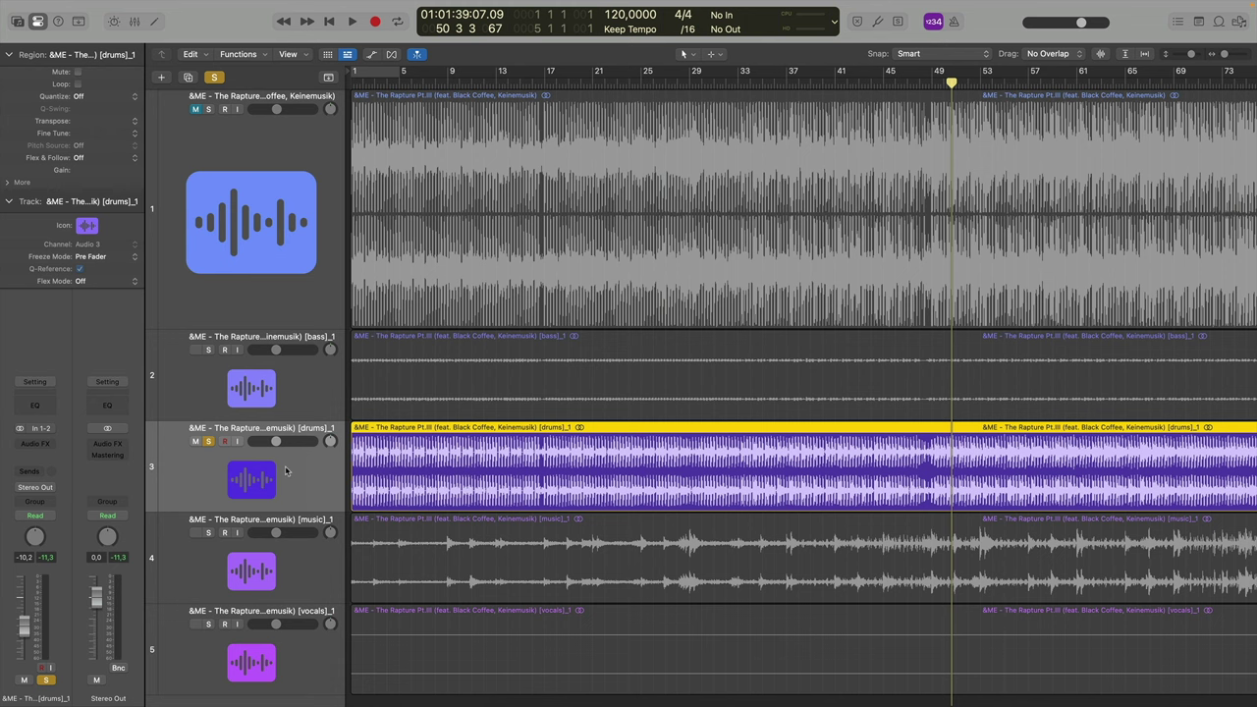
left_click(208, 440)
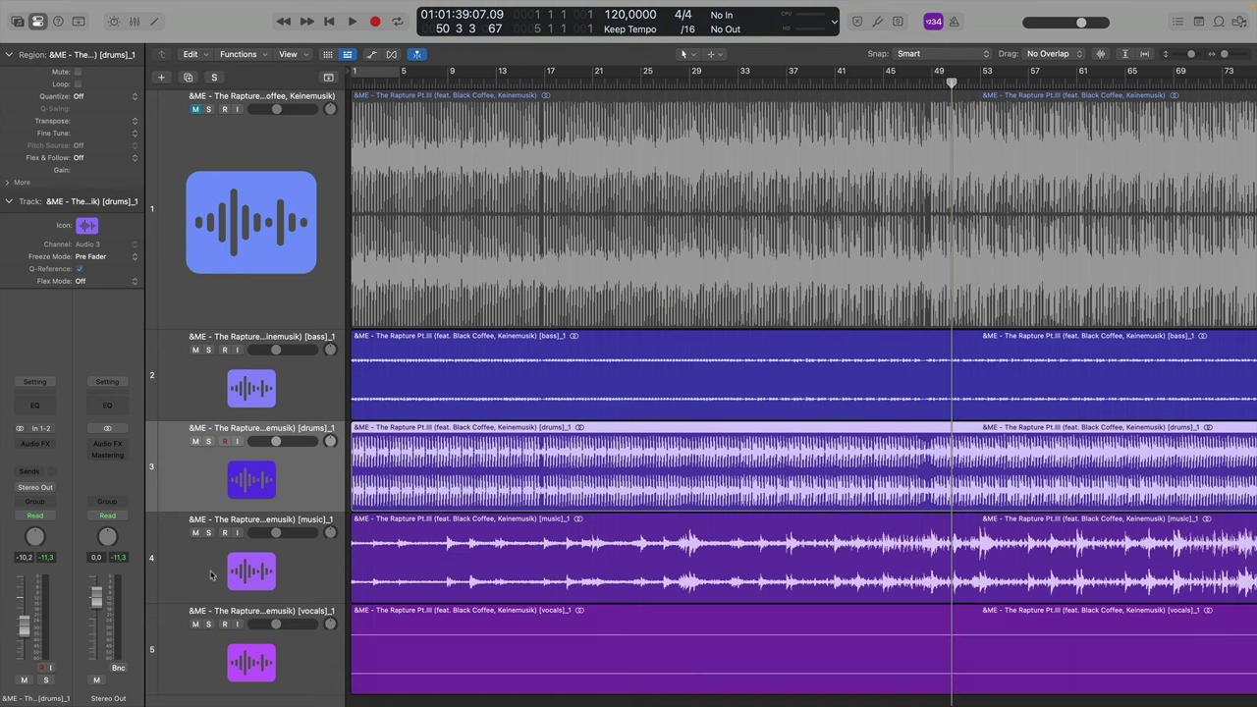
left_click(208, 532)
key("Return")
key("space")
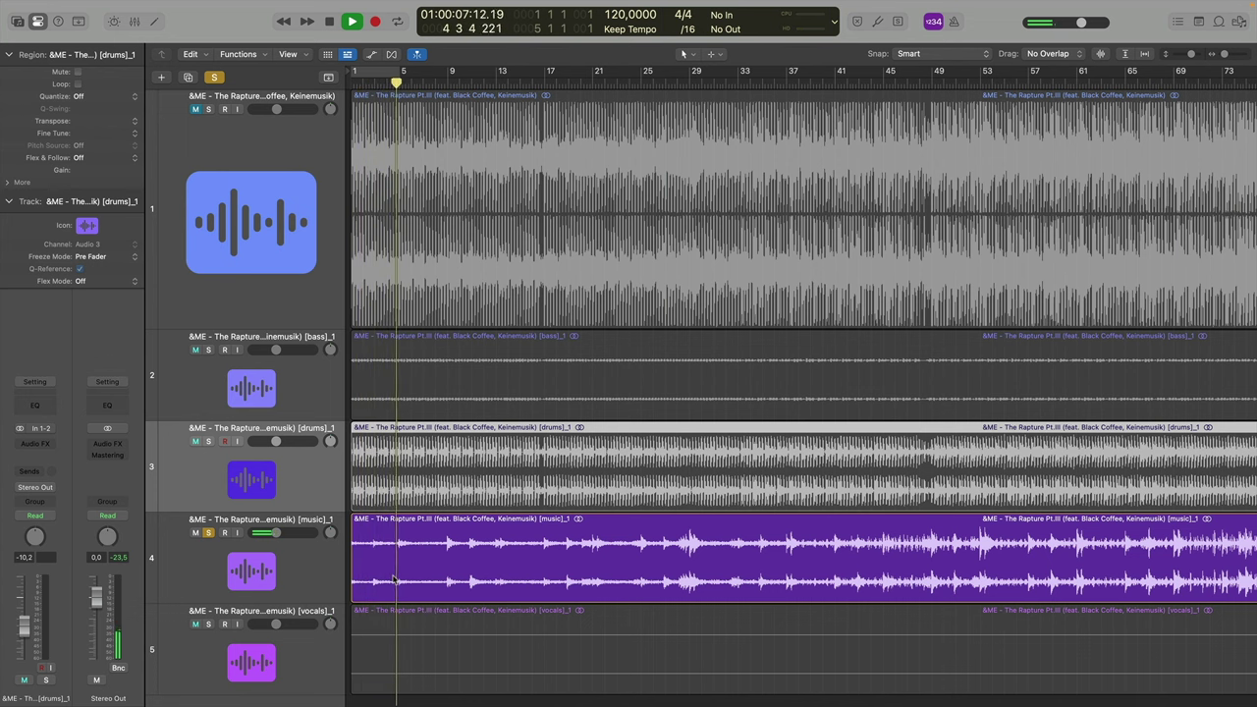
key("space")
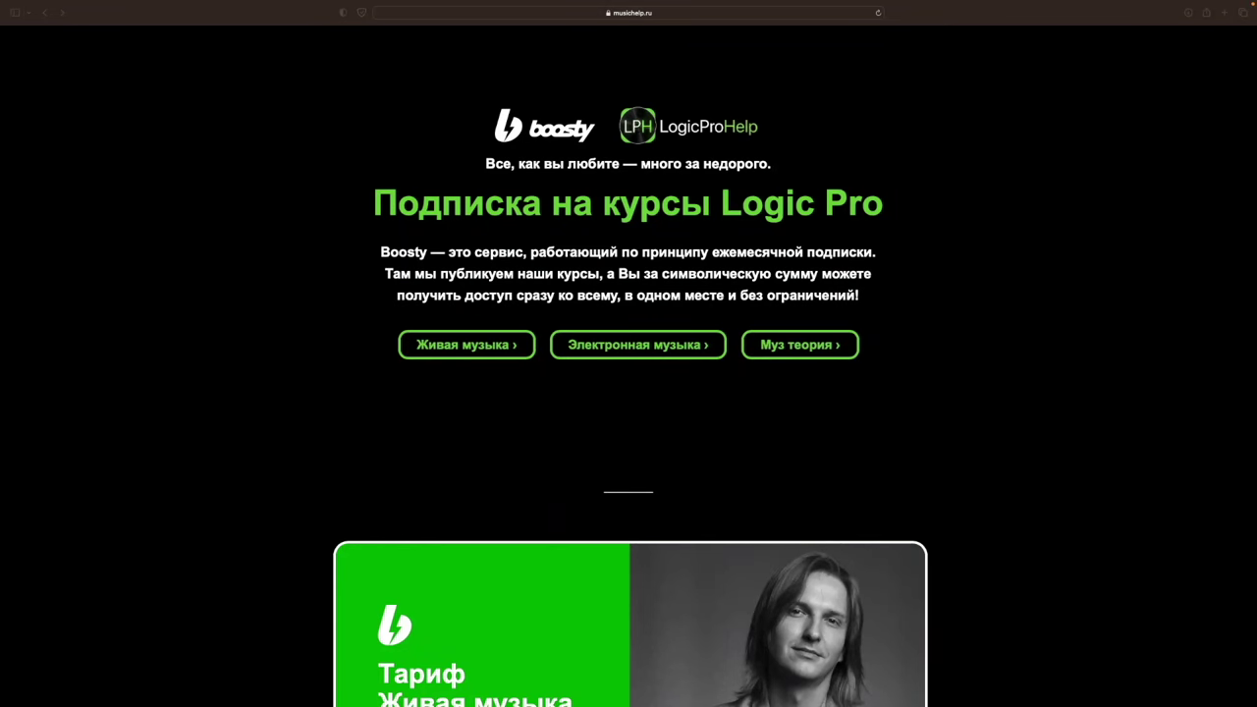
Switch to the browser and look through the Logic Pro course subscription page on musichelp.ru down to the "Живая музыка" plan.
left_click(406, 189)
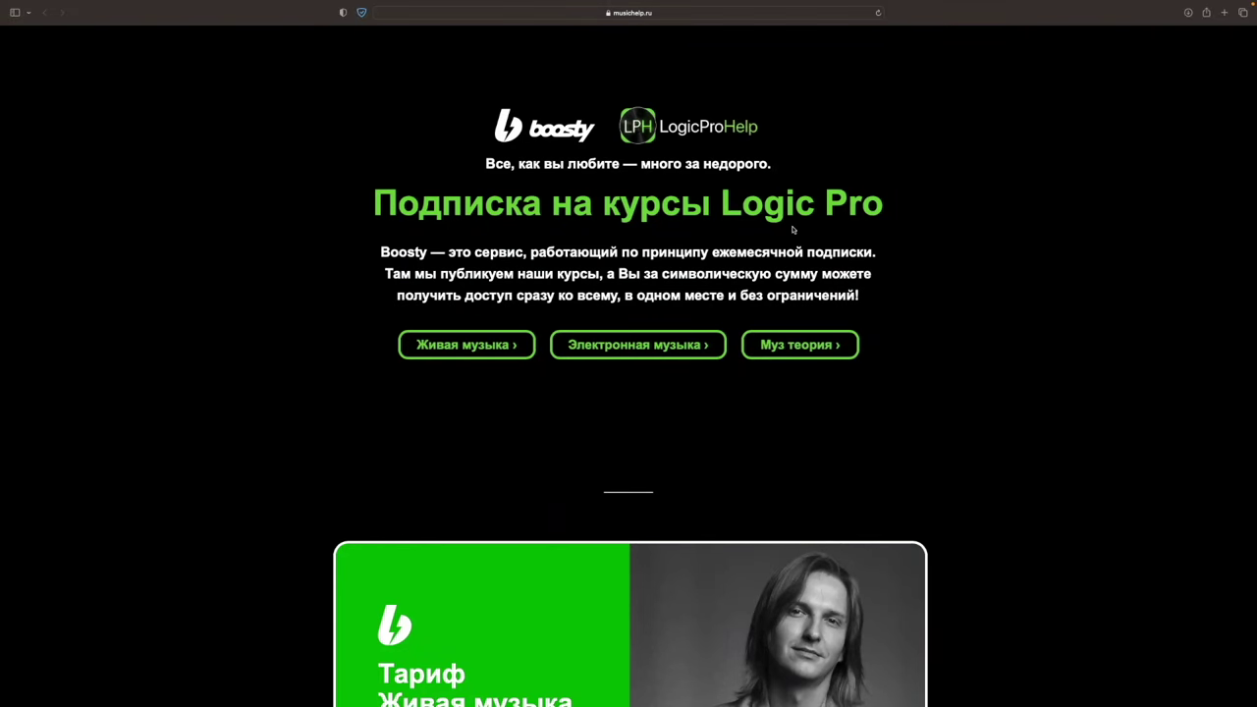
scroll(776, 240, "down", 1)
scroll(1045, 256, "down", 5)
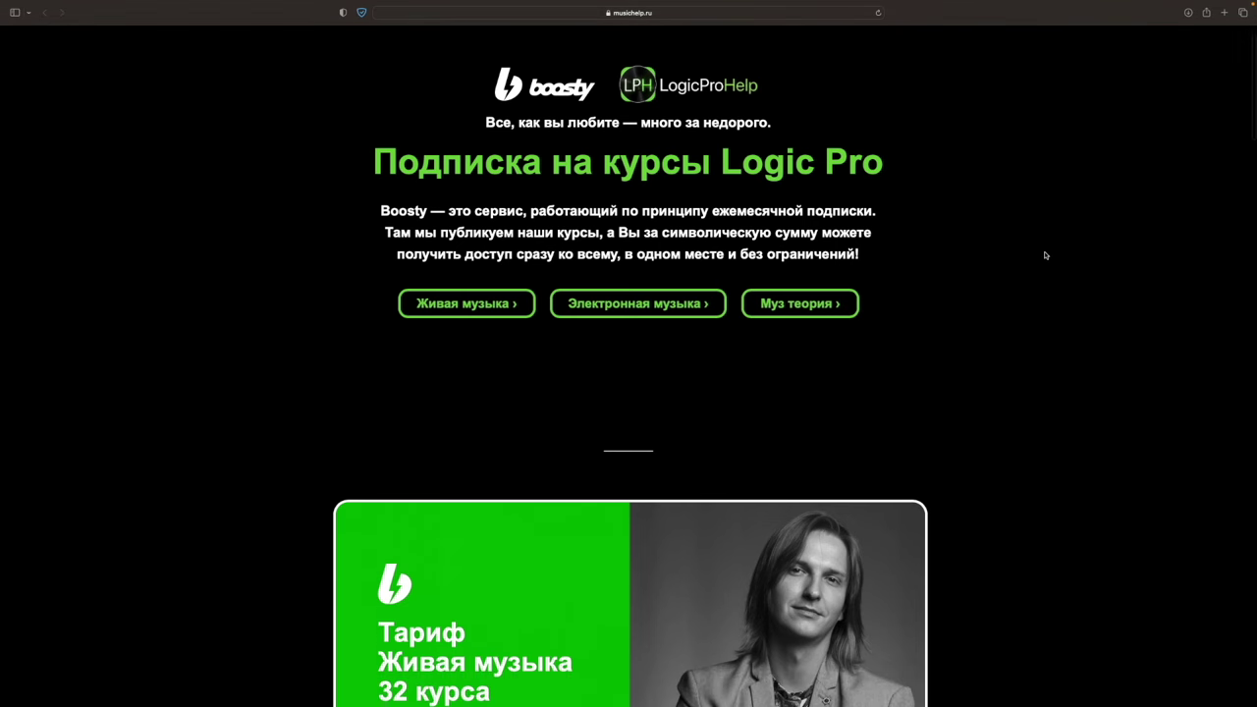
scroll(1045, 255, "down", 4)
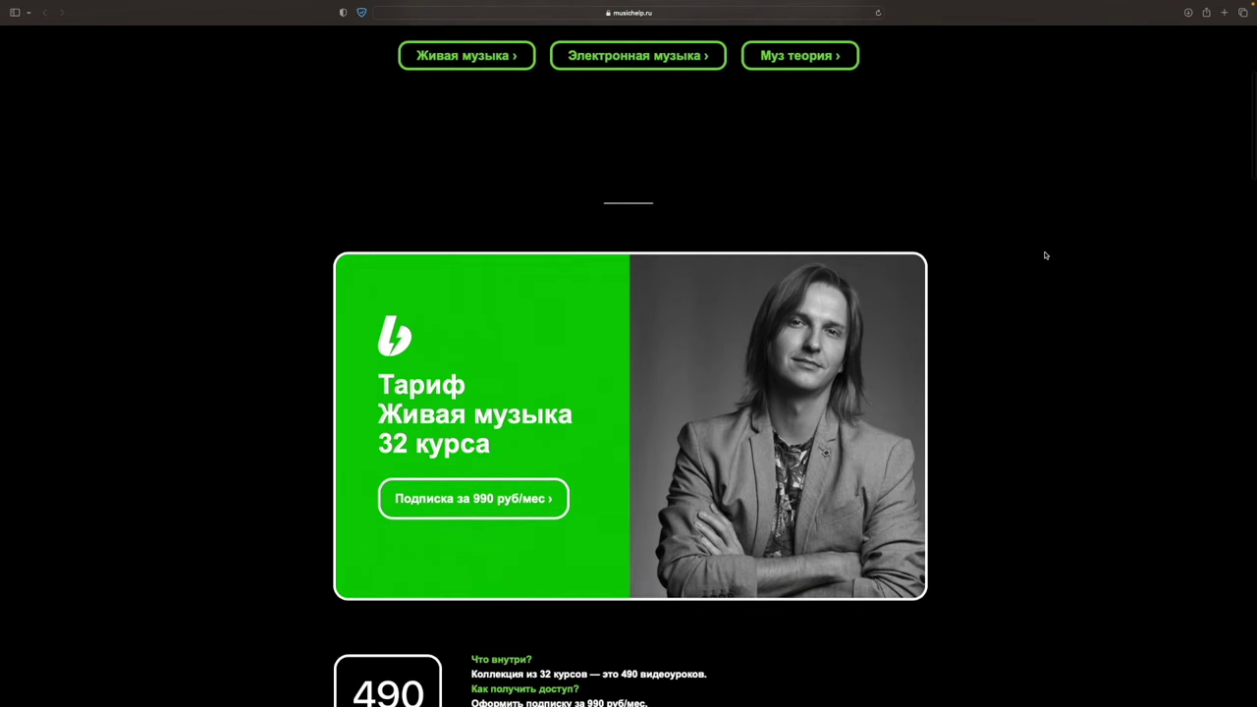
Look through the prices and course lists of the "Живая музыка", "Электро музыка" and "Муз теория" plans on the subscription page.
scroll(1045, 255, "down", 5)
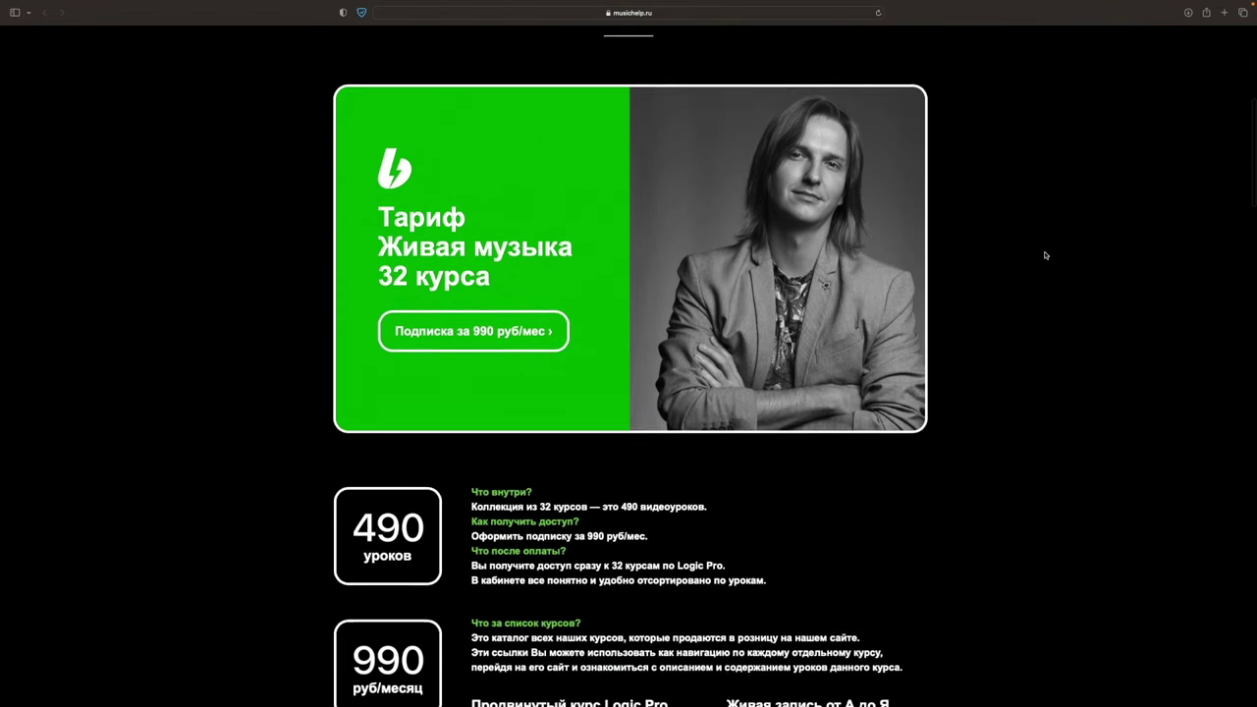
scroll(1044, 255, "down", 5)
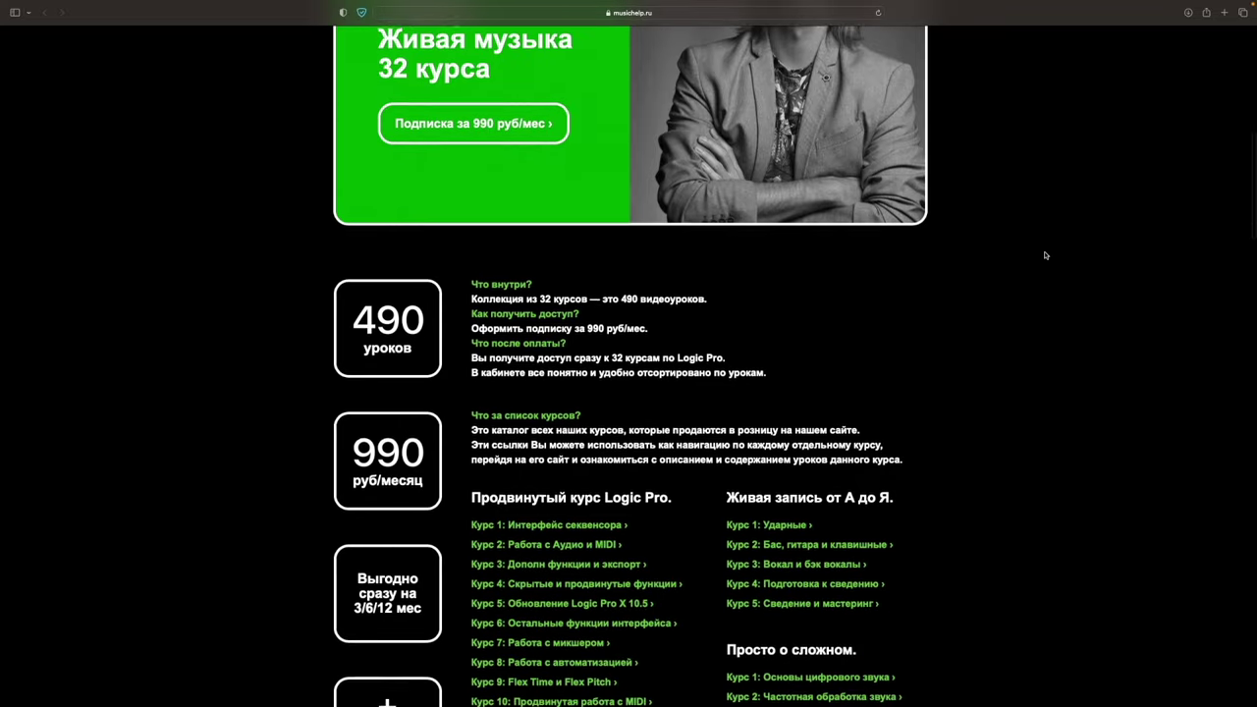
scroll(1045, 255, "down", 3)
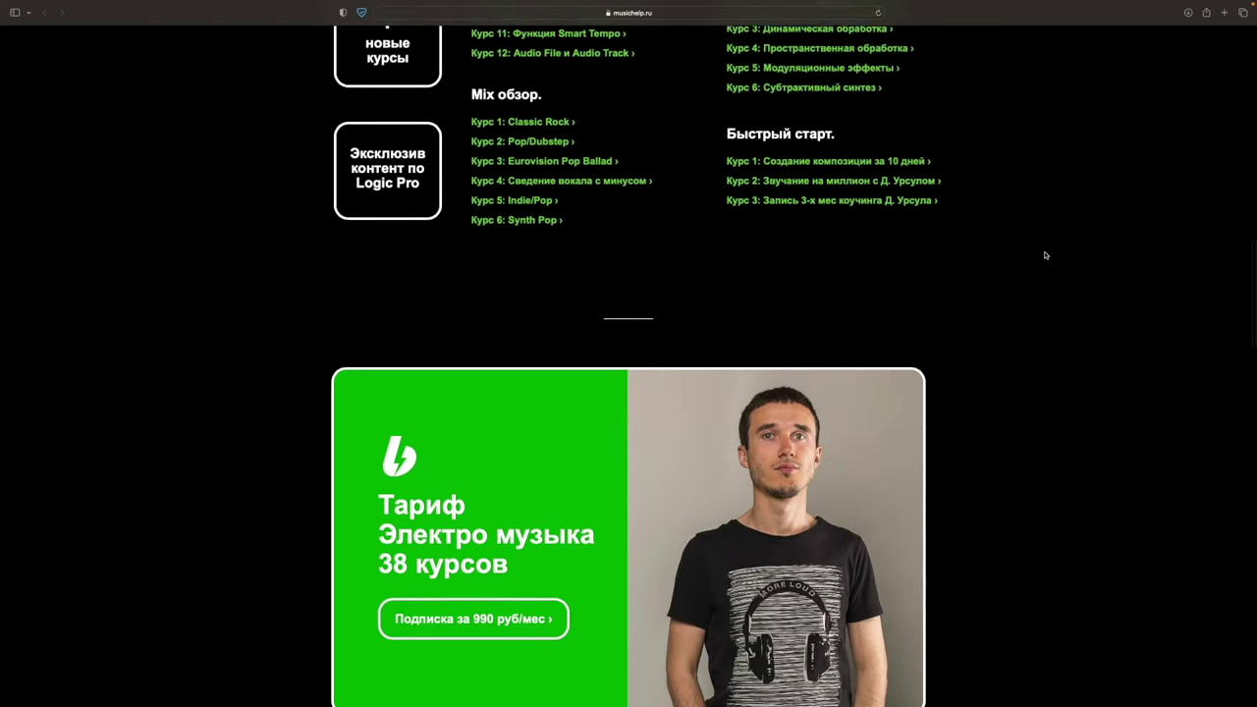
scroll(1045, 255, "down", 7)
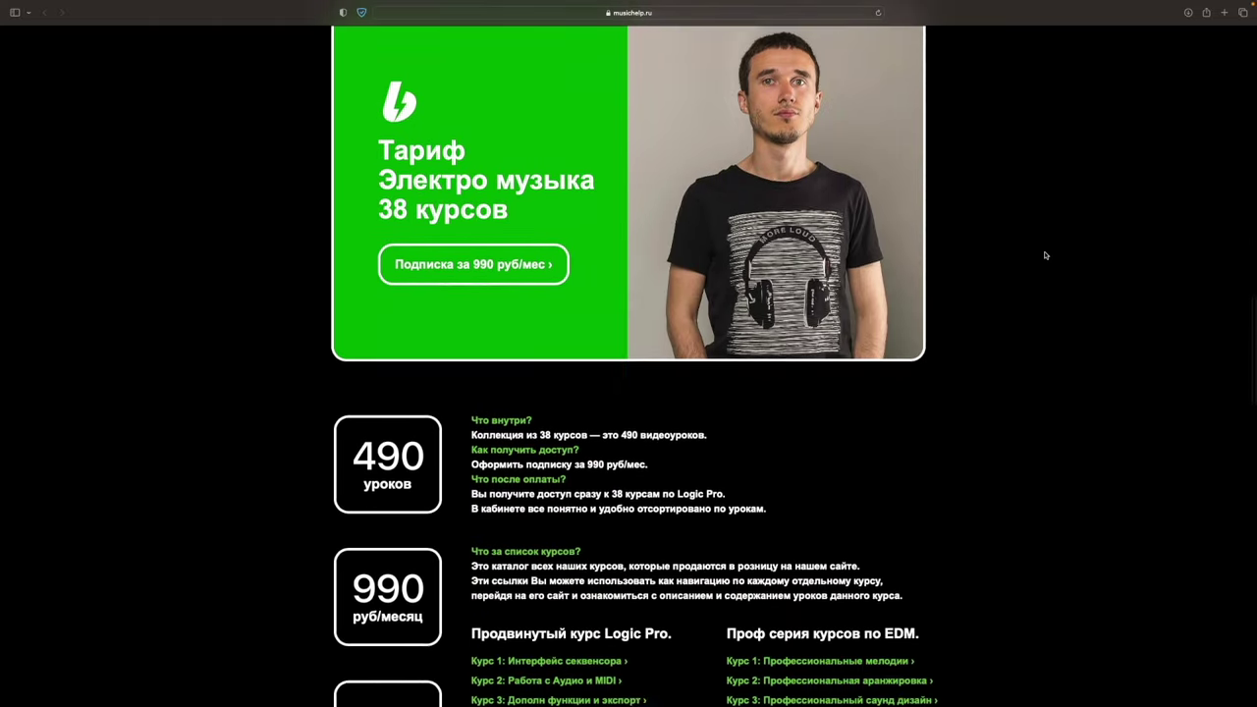
scroll(1044, 256, "down", 1)
scroll(1045, 255, "down", 8)
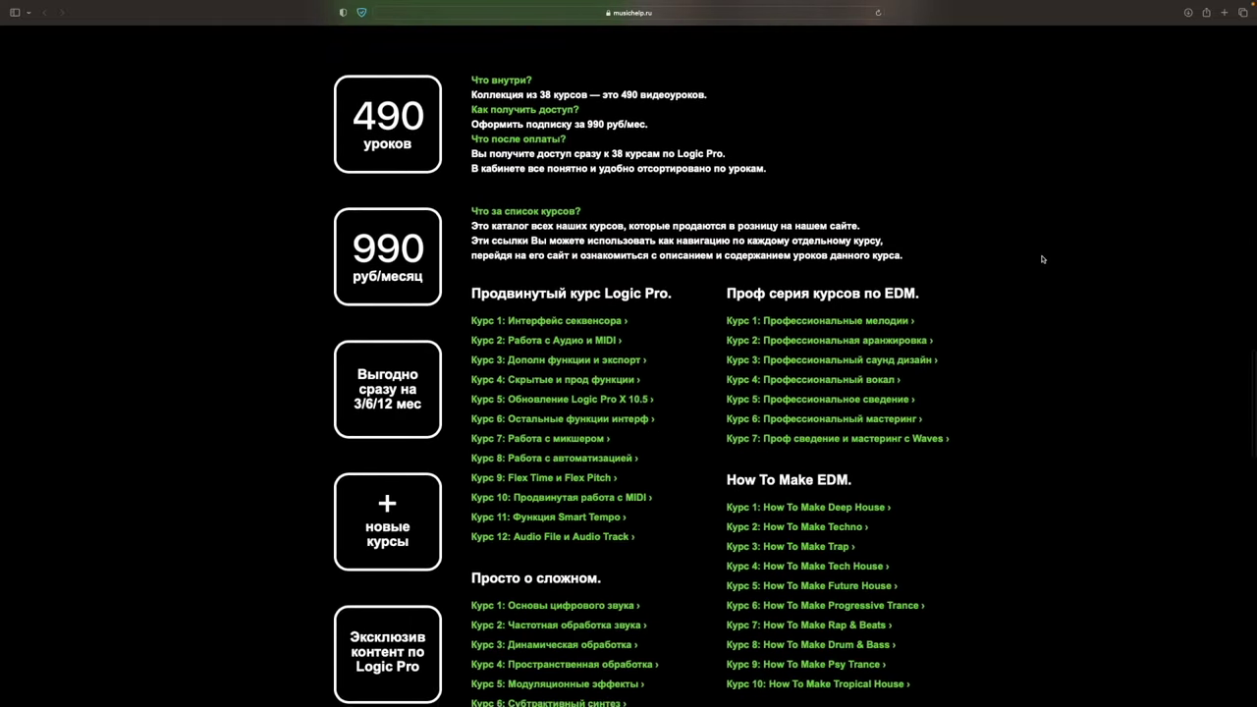
scroll(855, 310, "down", 5)
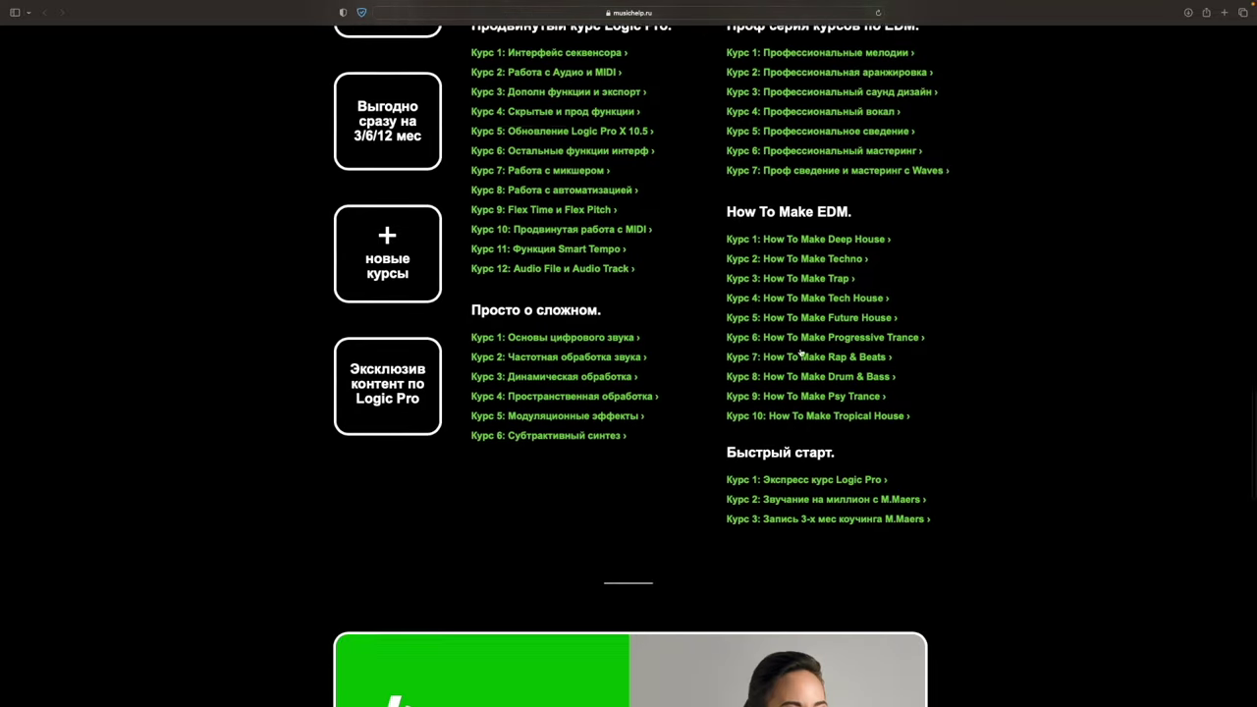
scroll(815, 344, "down", 6)
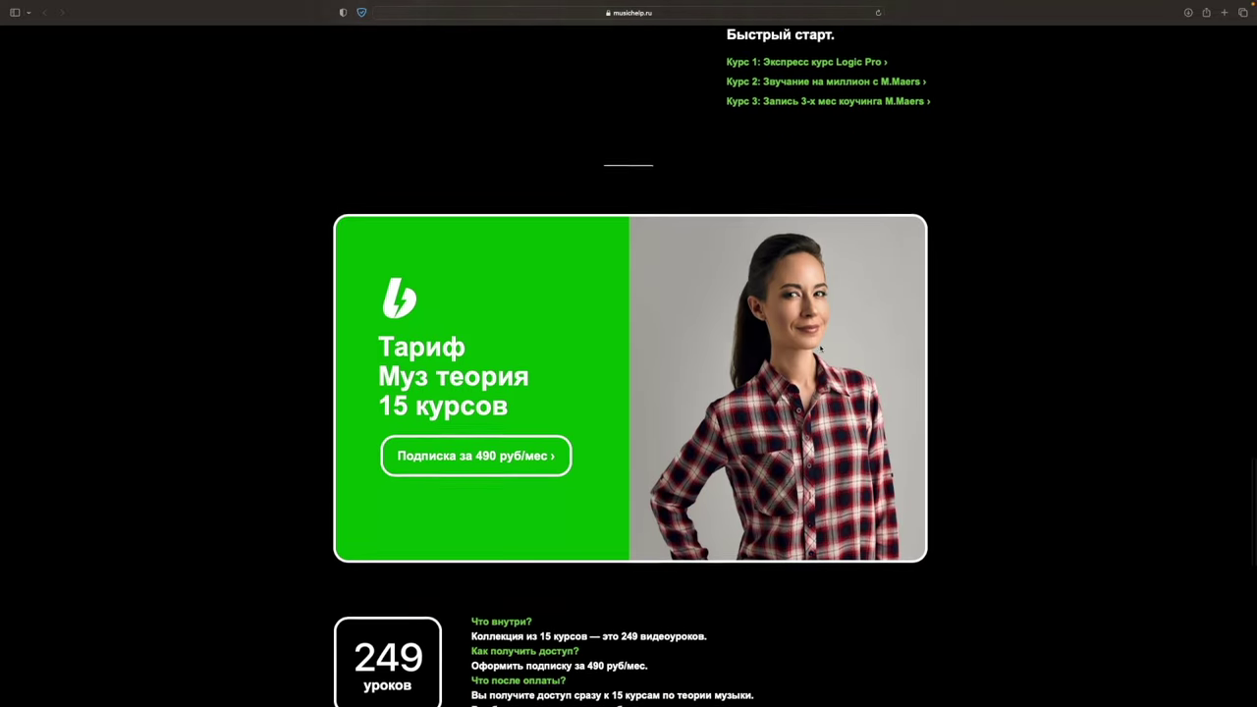
scroll(823, 360, "down", 9)
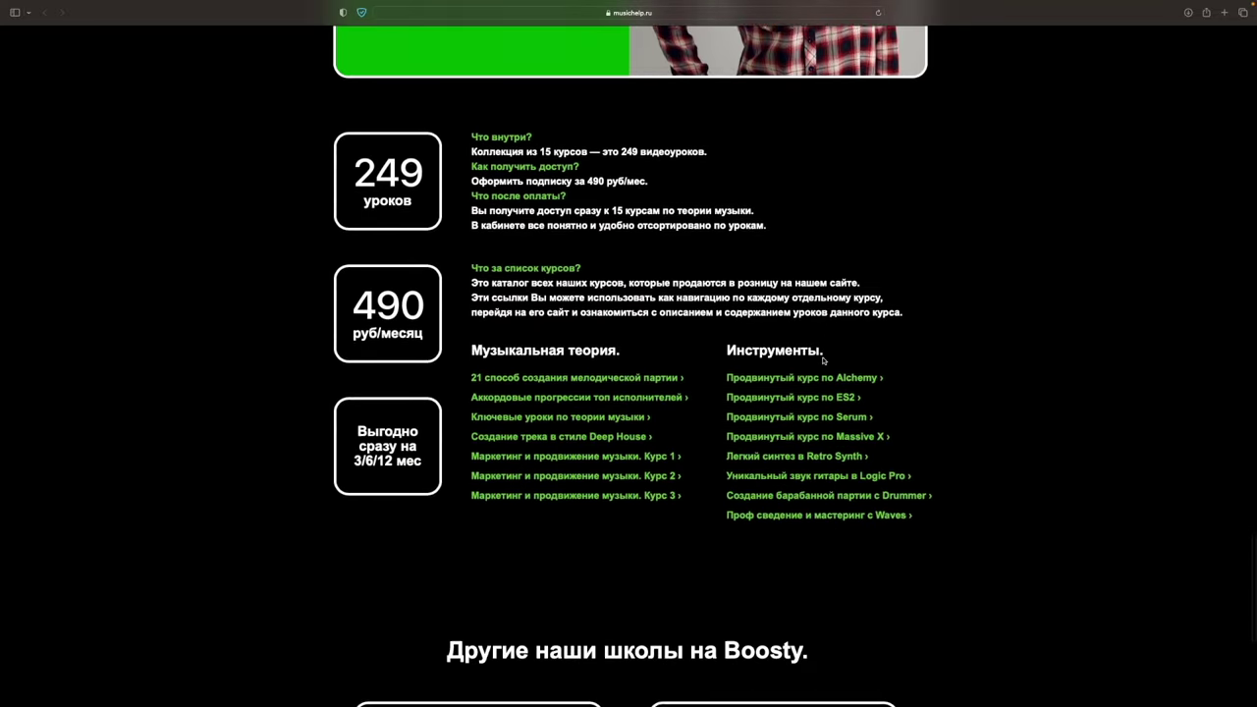
scroll(825, 363, "down", 2)
Go back to the beginning of the subscription page and open the "Живая музыка" plan's 990 руб/мес subscription on Boosty.
scroll(825, 368, "up", 20)
scroll(825, 365, "up", 18)
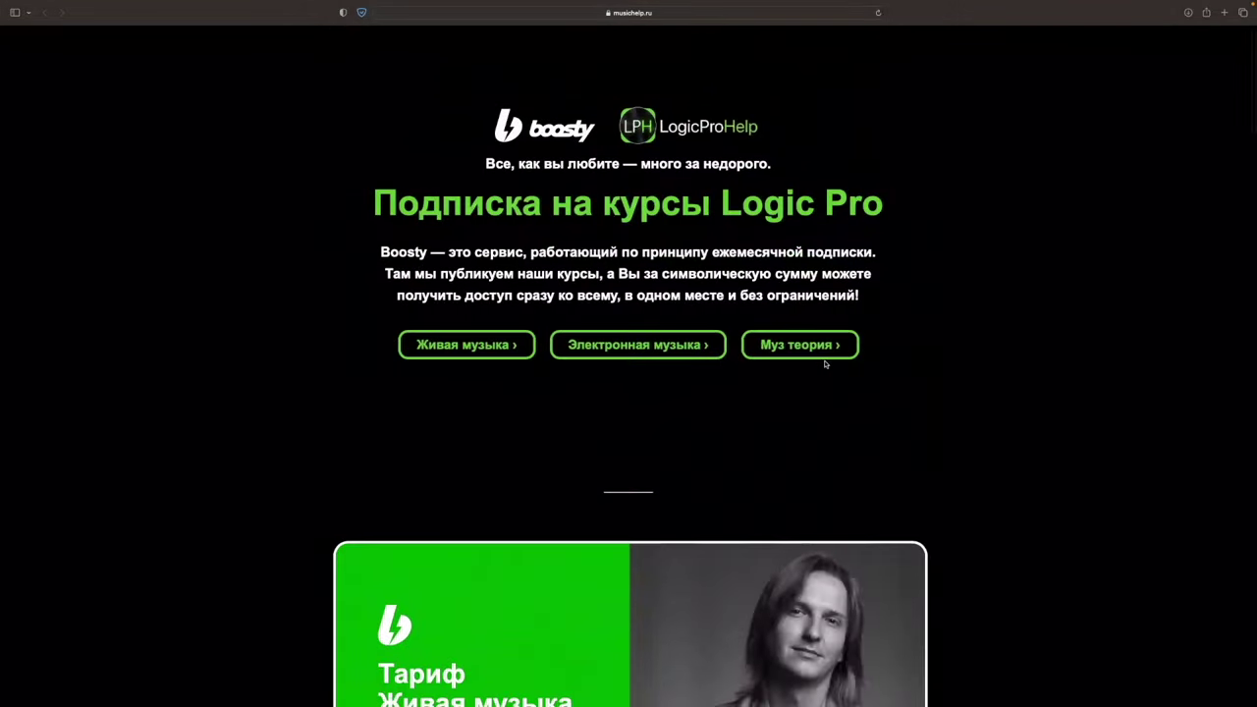
scroll(825, 365, "down", 7)
scroll(825, 365, "down", 2)
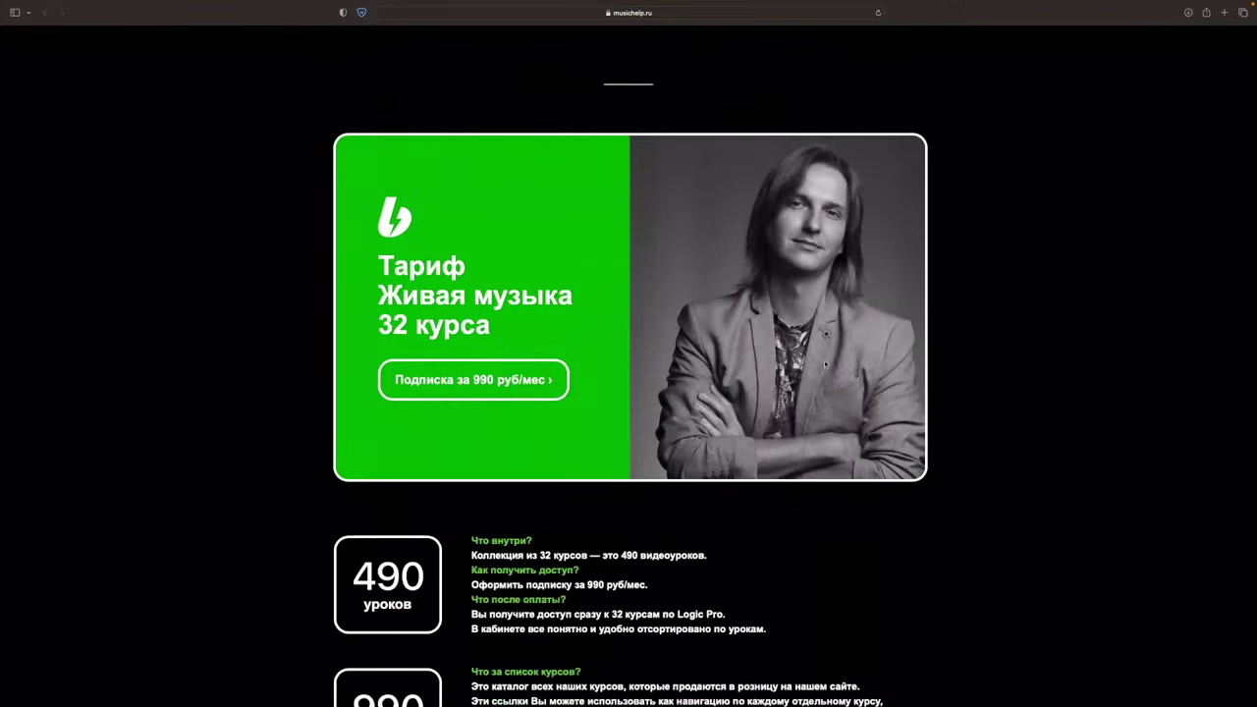
scroll(824, 364, "up", 10)
left_click(449, 350)
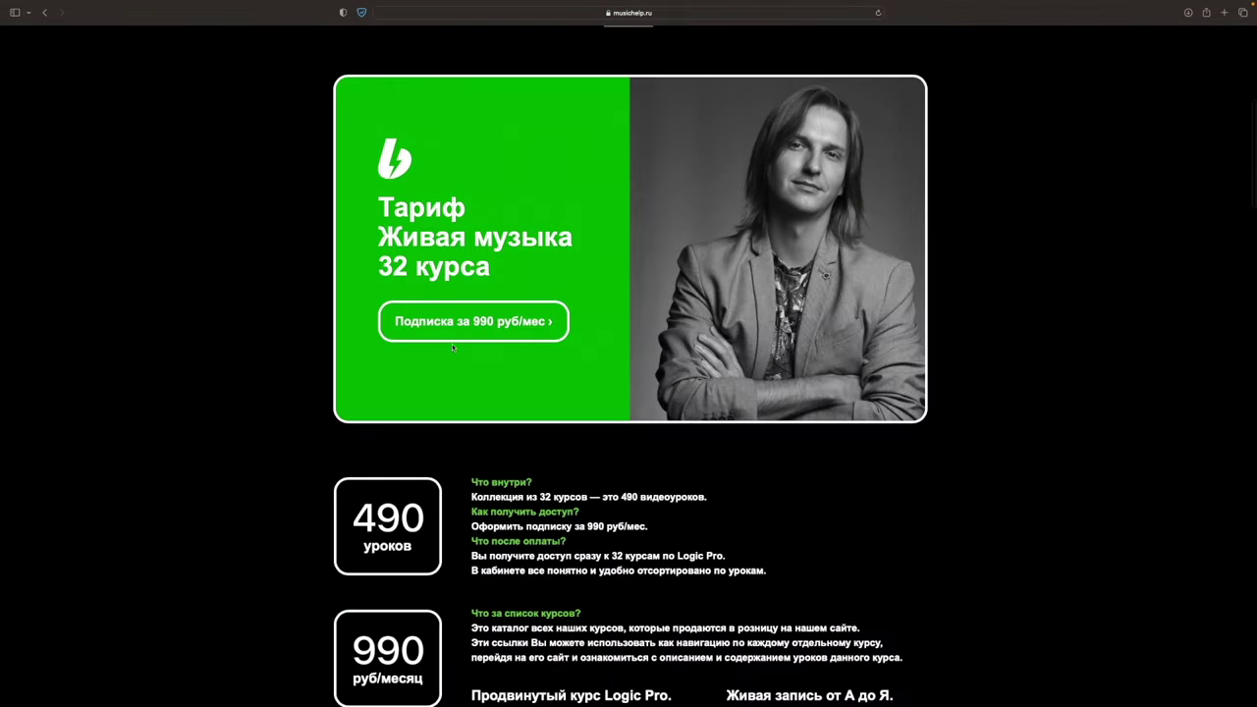
left_click(484, 321)
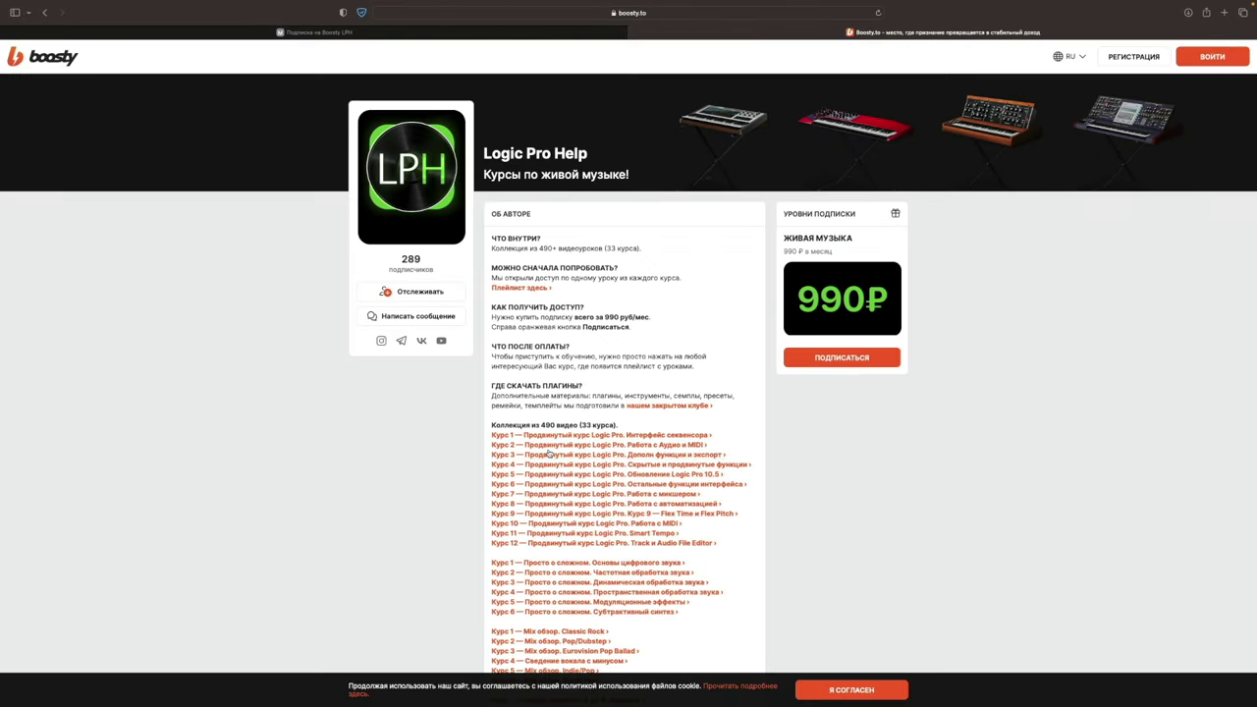
Start the "Живая музыка" subscription by signing in with VK, and proceed to the payment form for a 1-month period.
left_click(842, 359)
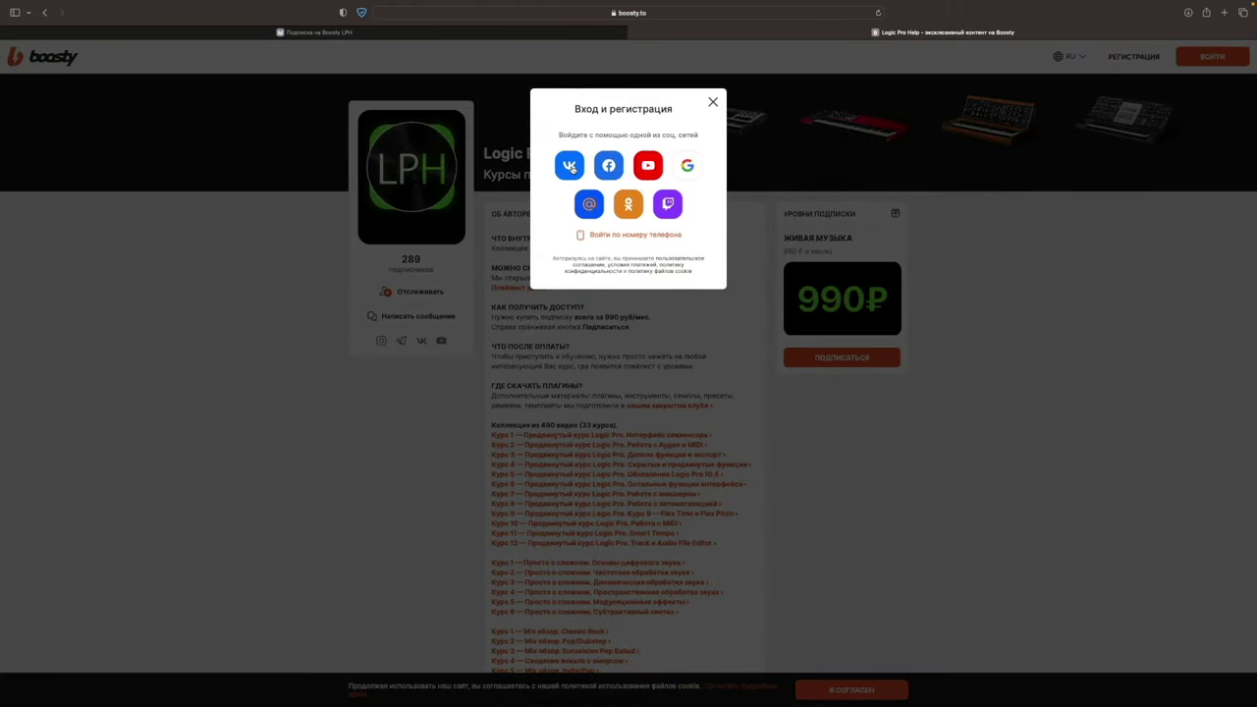
left_click(570, 167)
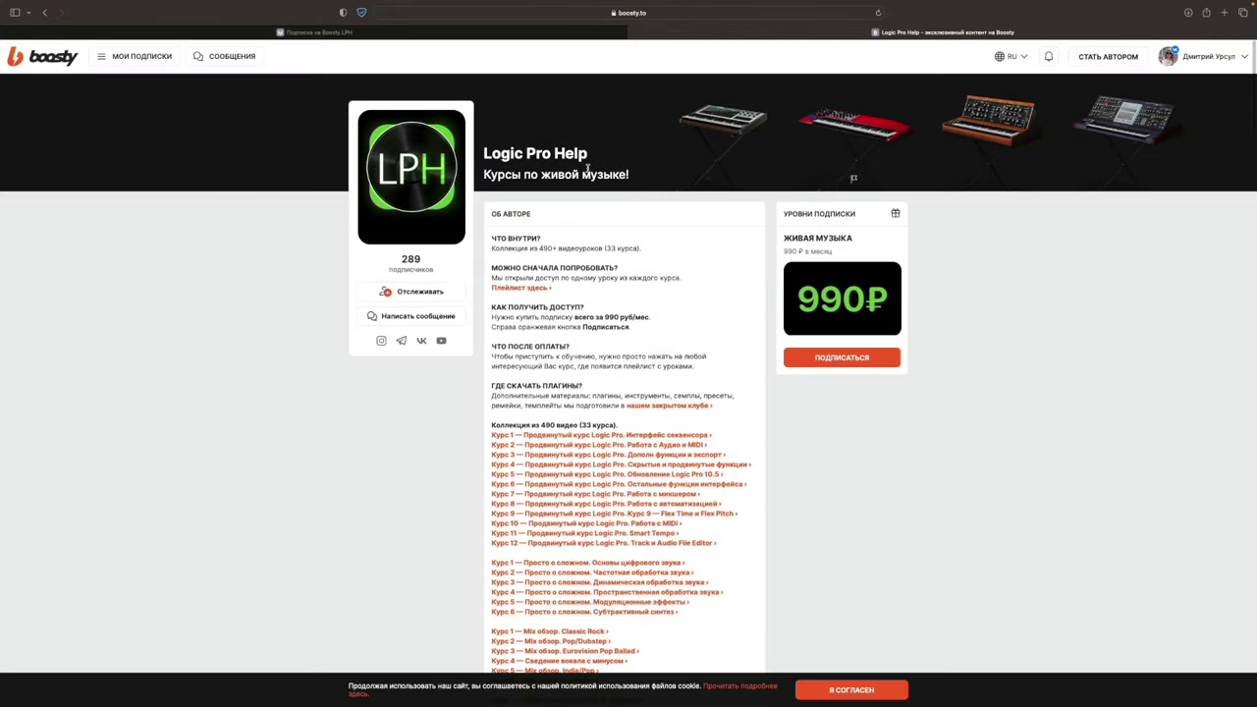
left_click(701, 205)
left_click(737, 205)
left_click(503, 206)
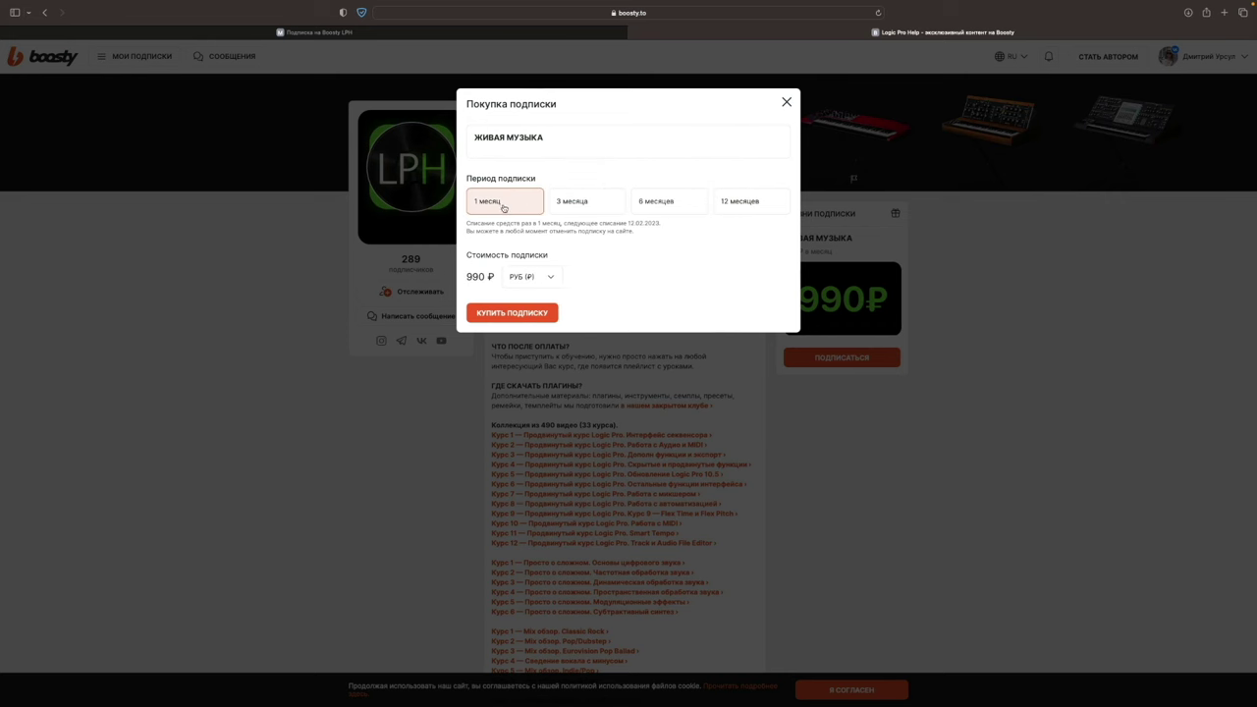
left_click(508, 312)
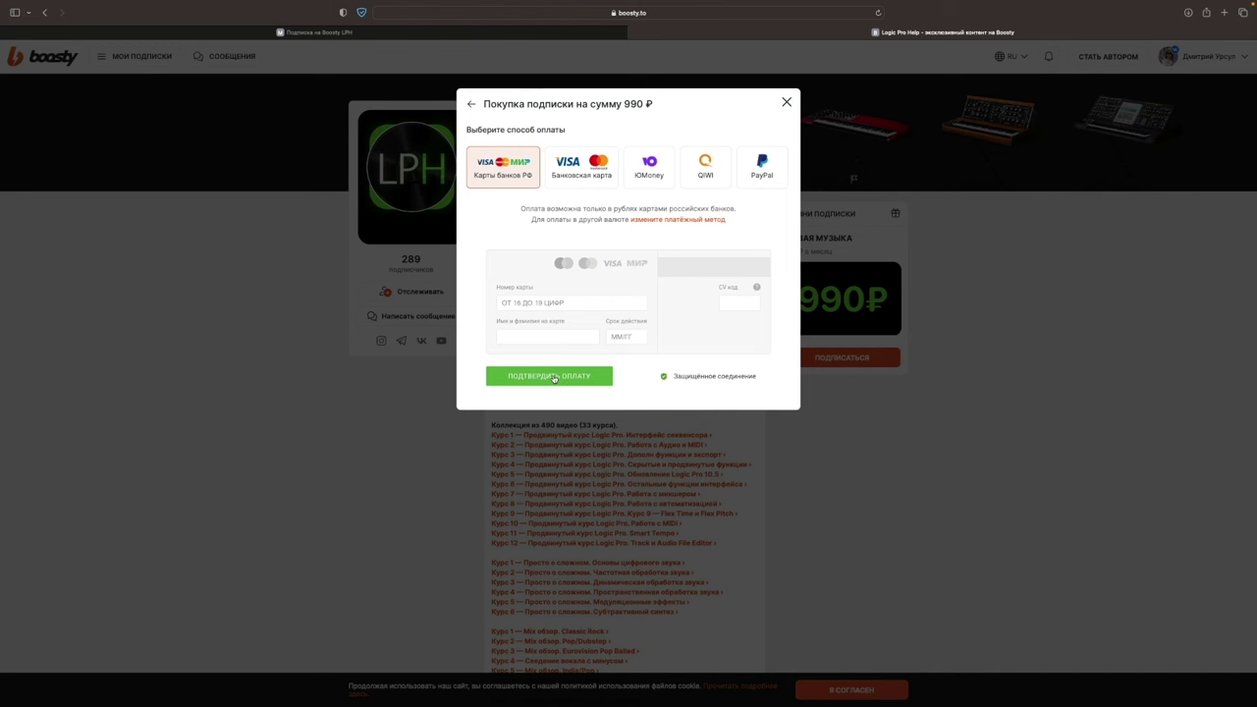
Close the payment form, look through the plan's course list on Boosty, and return to the musichelp.ru subscription page.
left_click(683, 420)
scroll(655, 435, "down", 2)
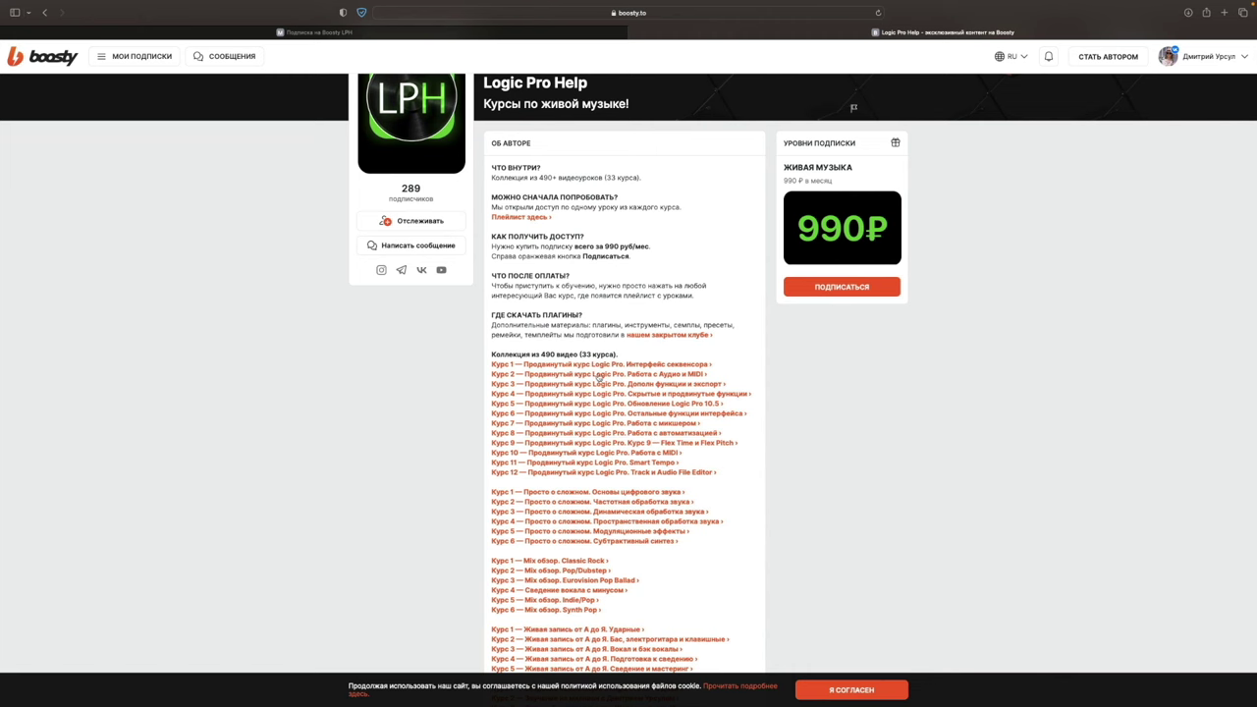
scroll(570, 529, "down", 1)
scroll(570, 529, "down", 1)
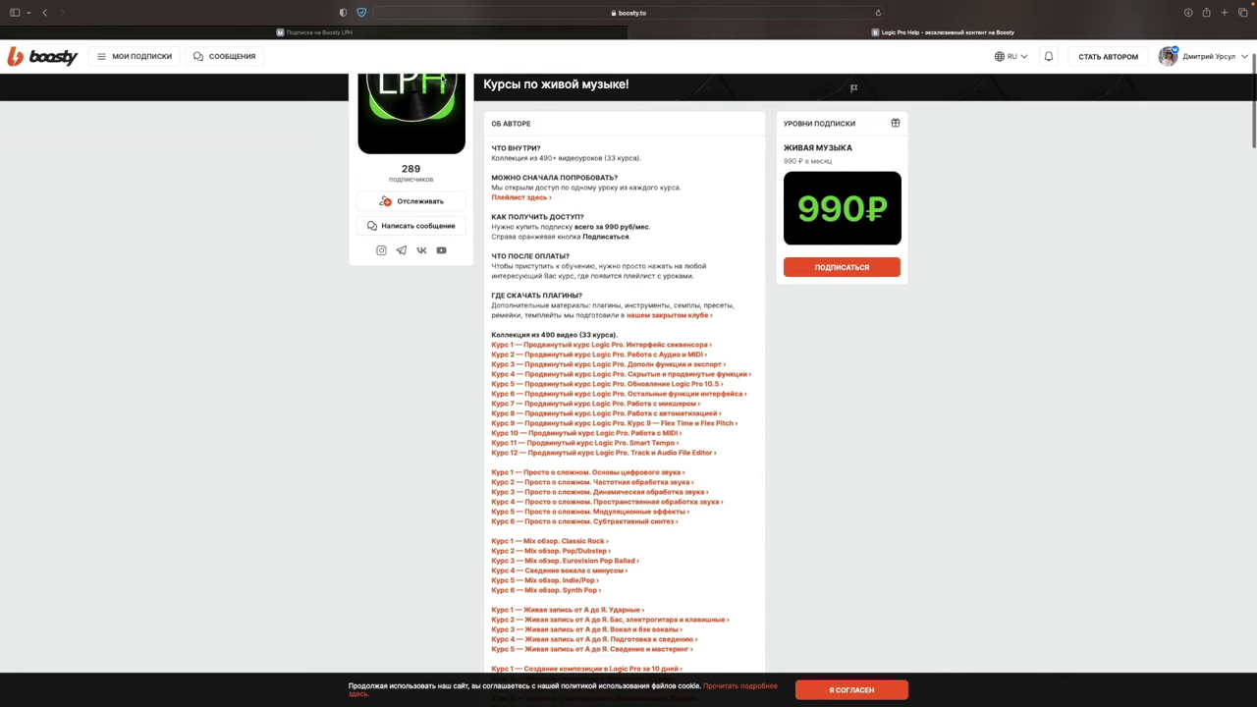
left_click(441, 32)
scroll(569, 269, "up", 5)
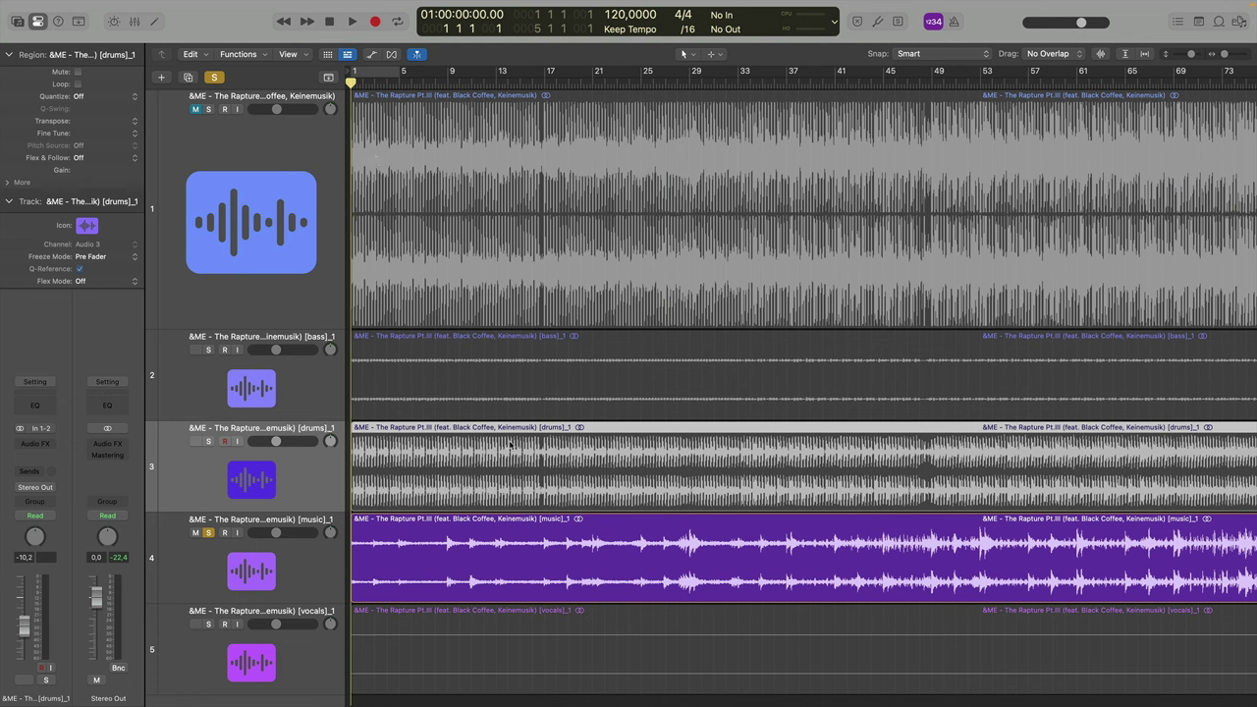
Switch back to Logic Pro, turn off the music stem's solo, and fit the whole song in view with the playhead at bar 60.
left_click(208, 532)
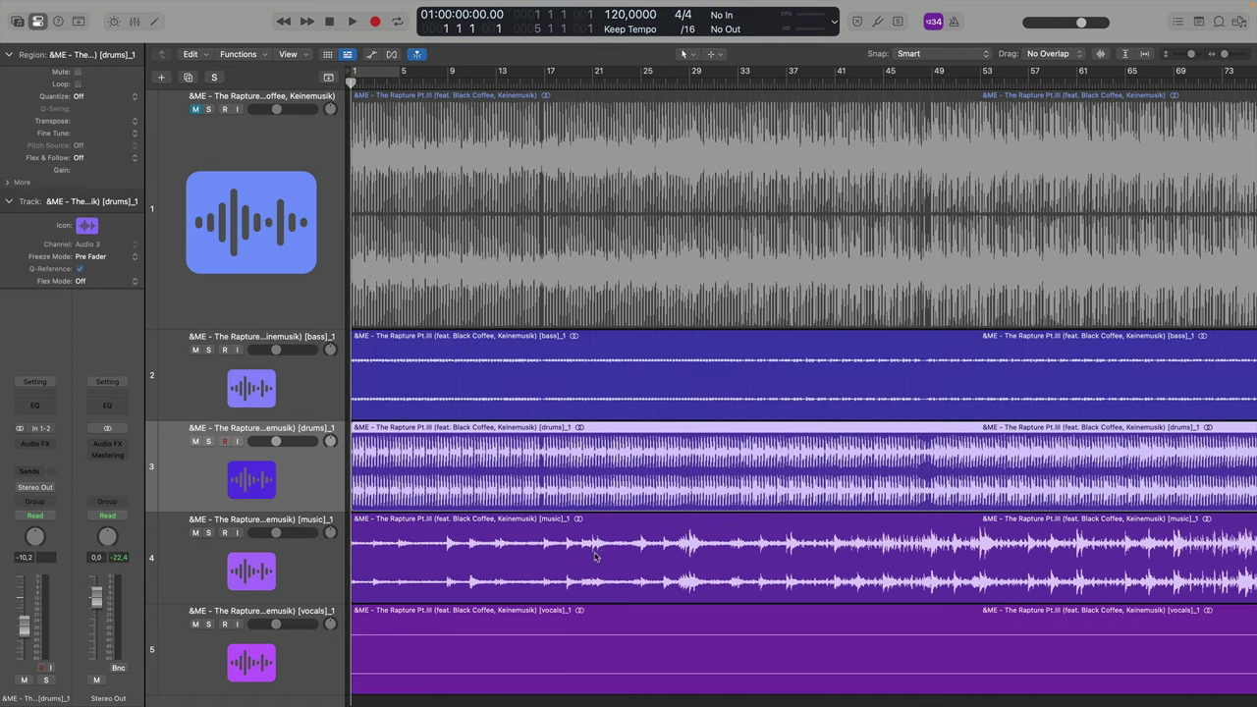
scroll(596, 555, "right", 5)
scroll(596, 556, "right", 15)
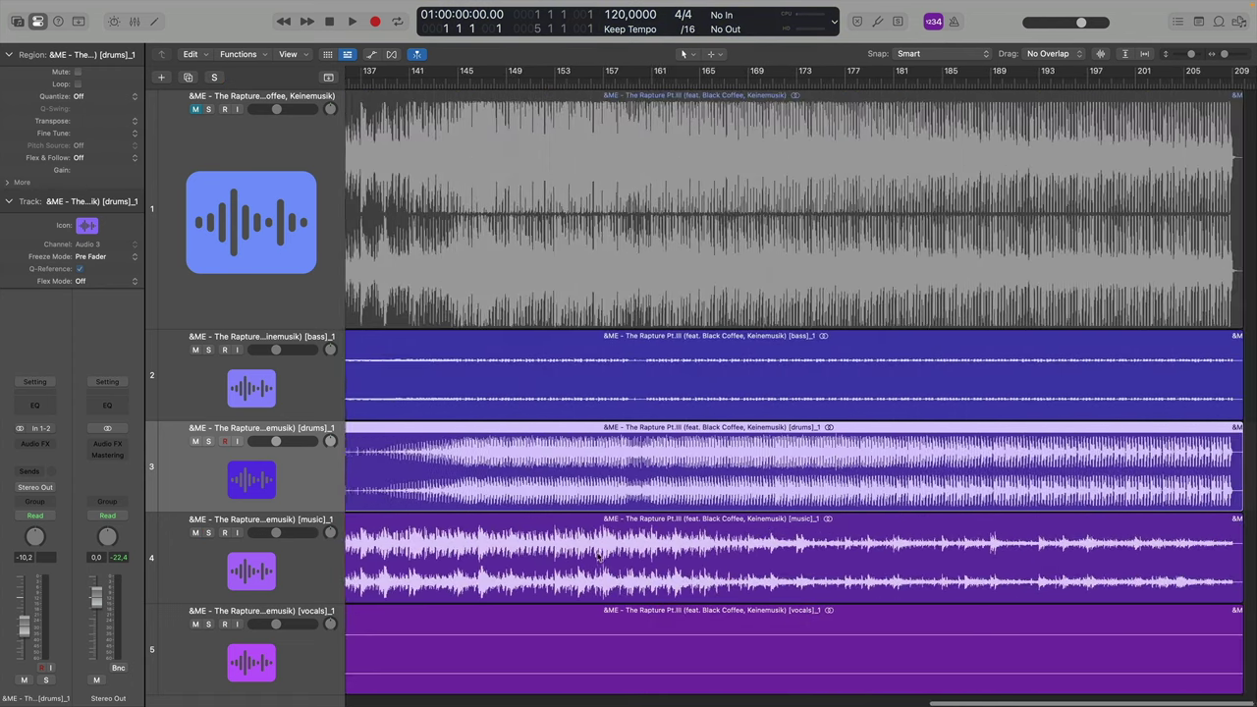
scroll(596, 556, "down", 10, "alt")
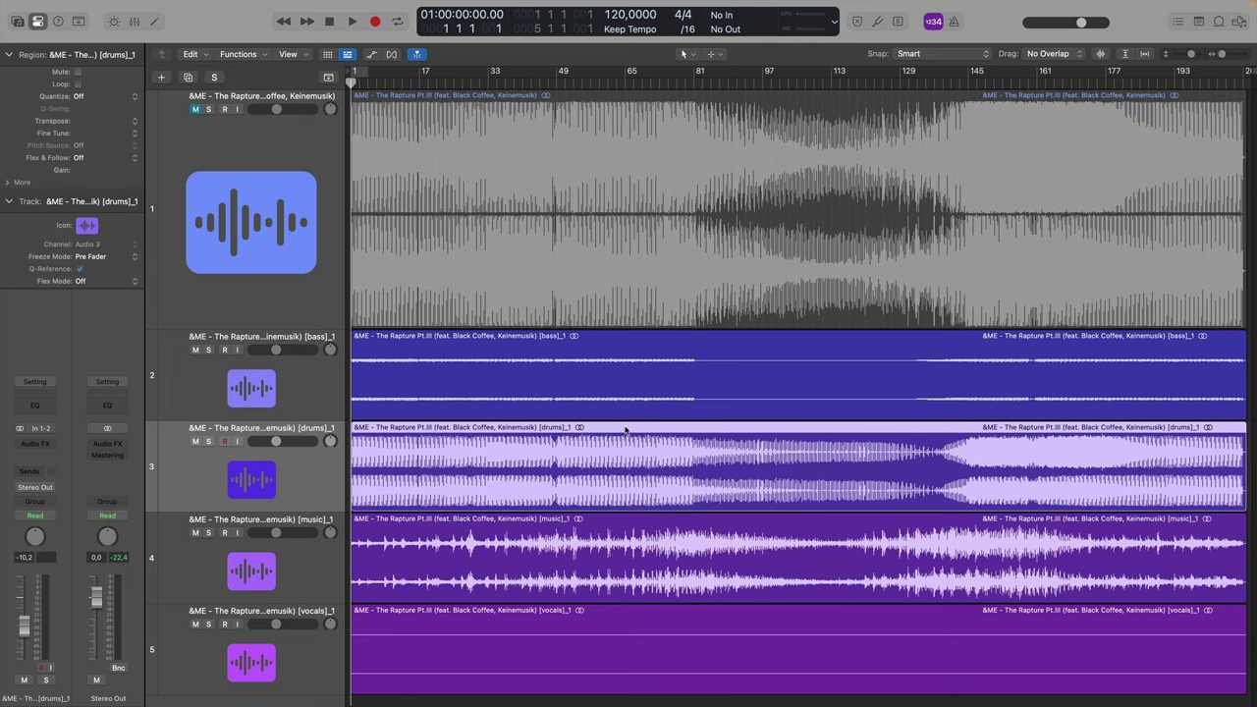
left_click(604, 85)
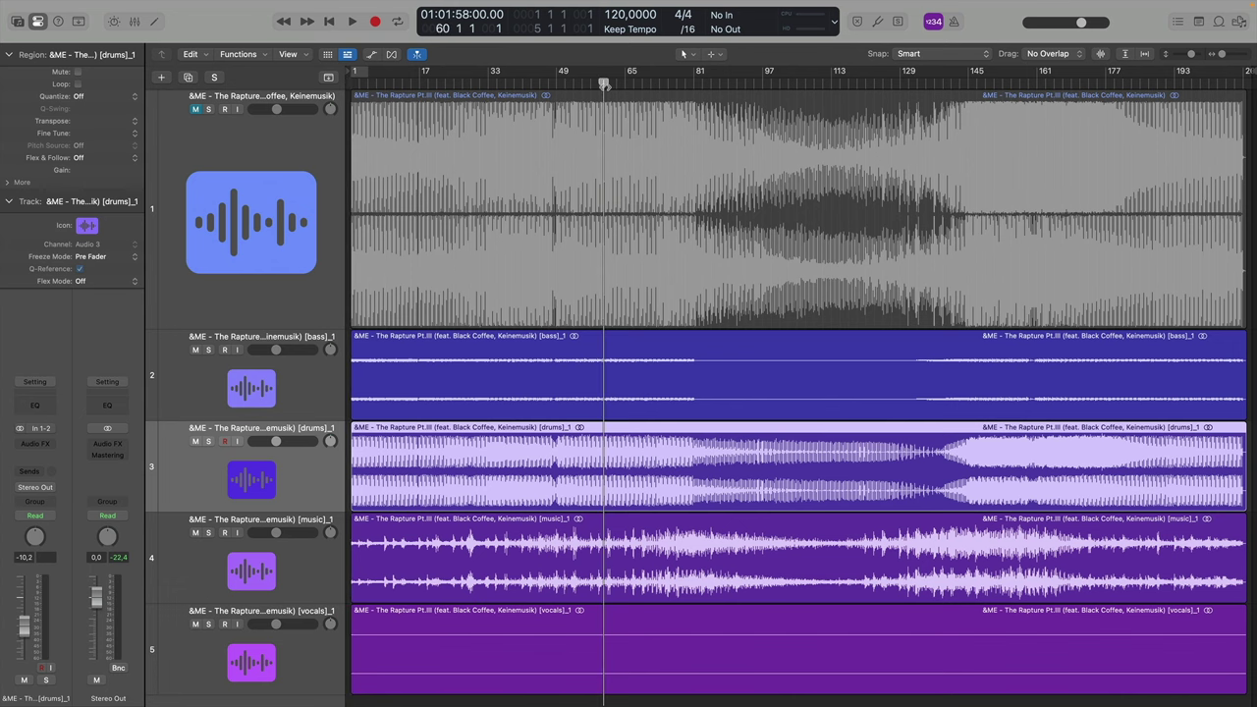
Examine the Ozone 9 Imager on the original song's track and close its window.
left_click(291, 150)
left_click(37, 439)
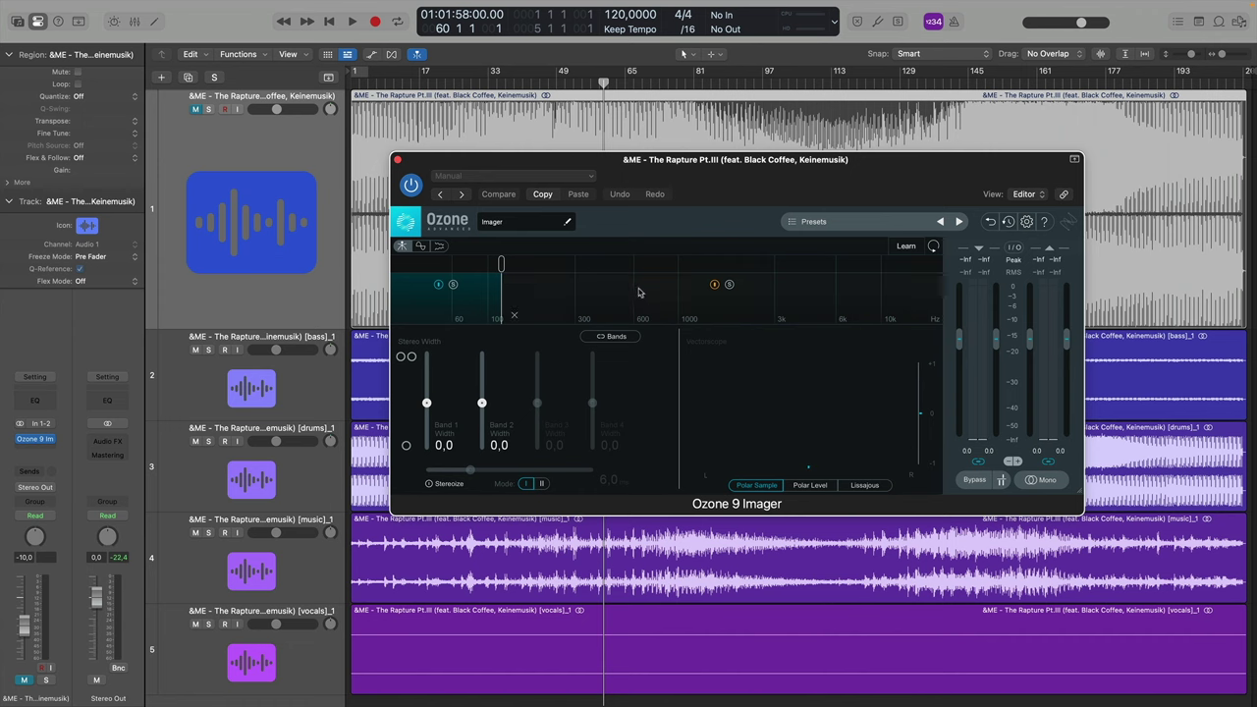
left_click(396, 159)
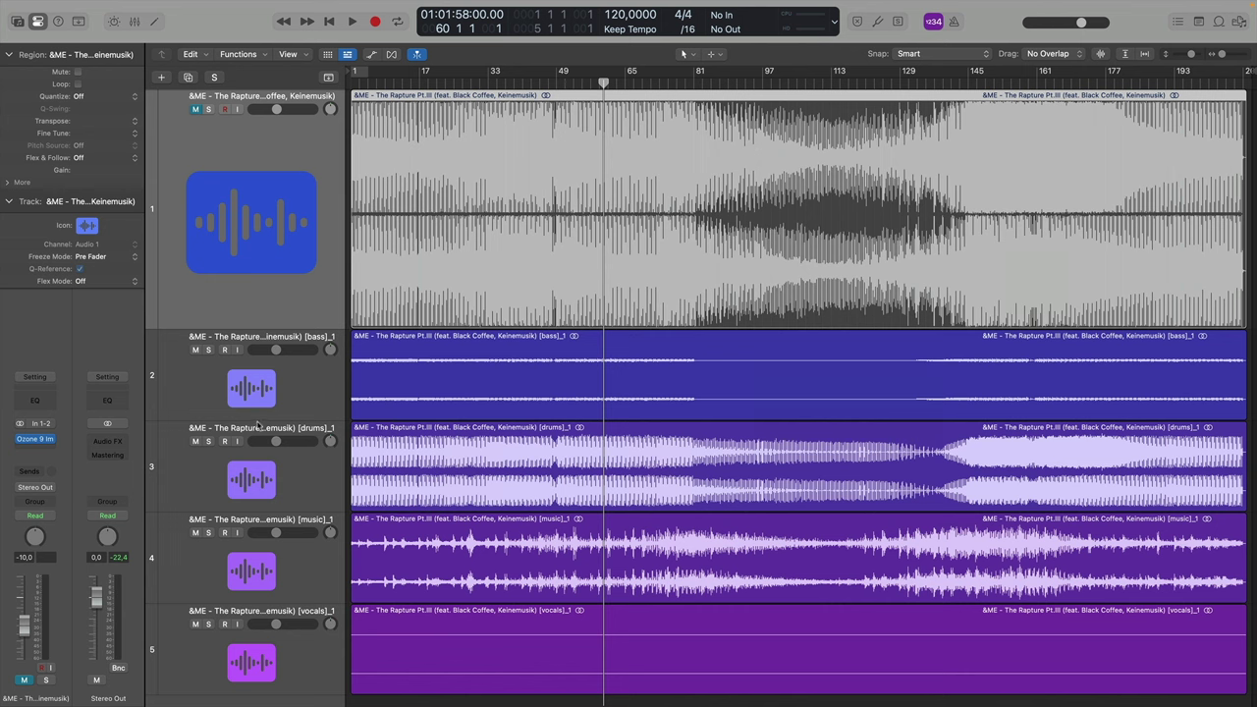
Solo the bass stem with the playhead at bar 28 and insert the Tuner metering plug-in after its Channel EQ.
left_click(272, 340)
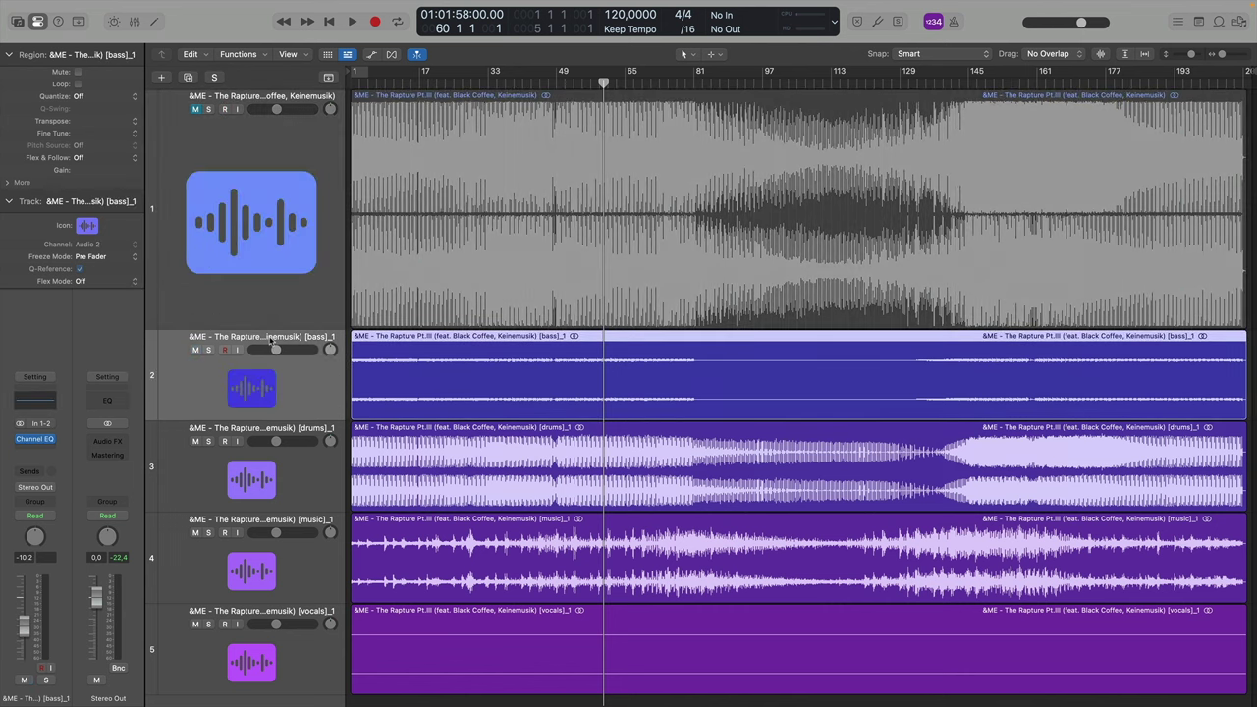
left_click(209, 350)
left_click(465, 85)
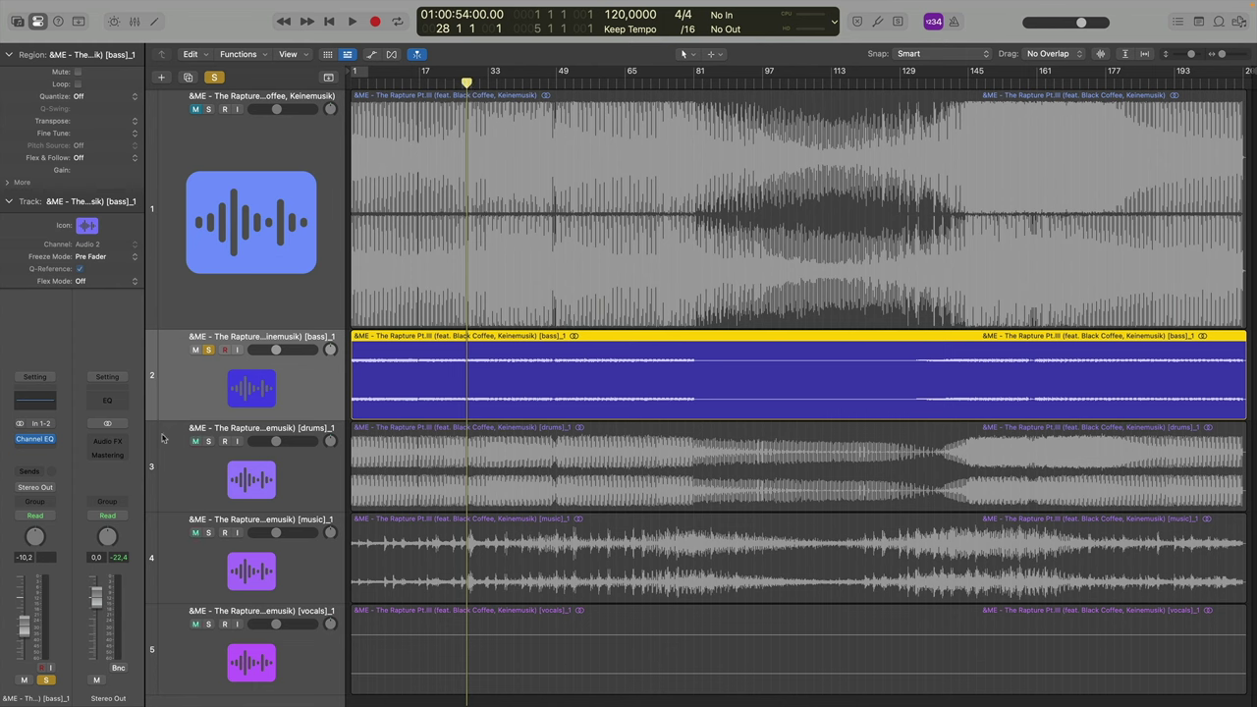
left_click(38, 450)
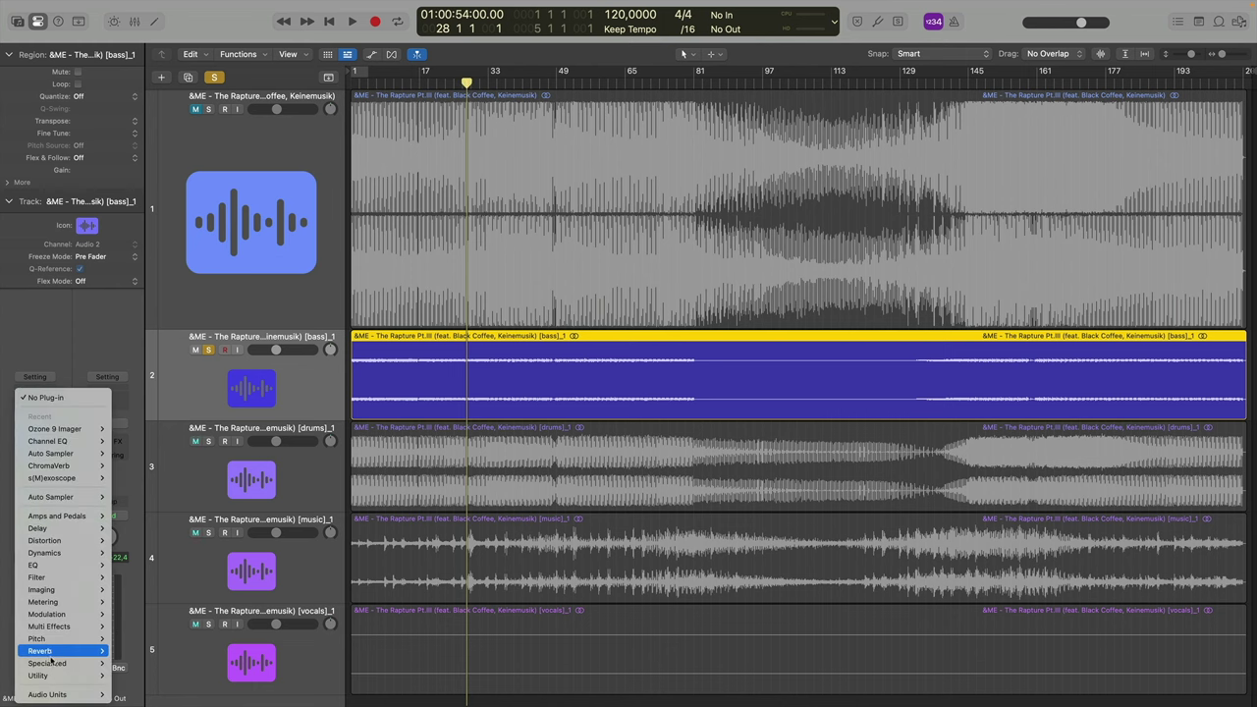
mouse_move(54, 601)
mouse_move(182, 663)
left_click(238, 666)
Play the soloed bass stem twice around bars 28 to 30 to read its note on the Tuner, moving the plug-in window aside.
key("space")
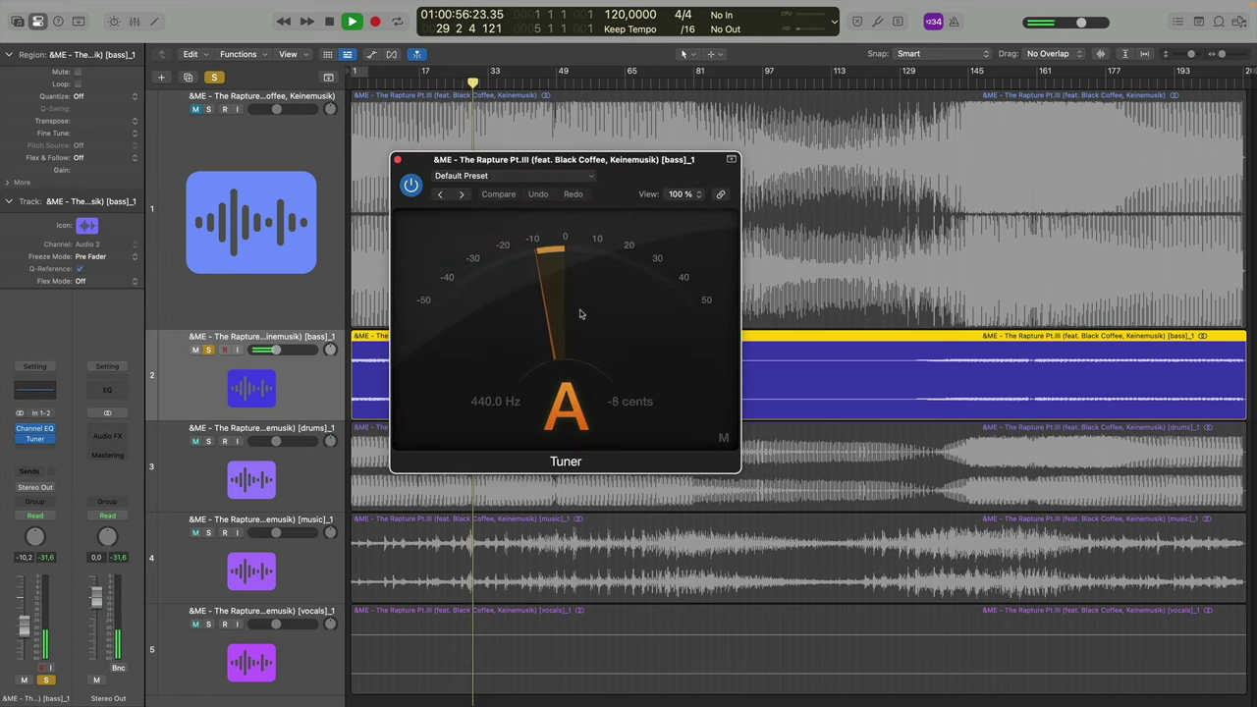
key("space")
left_click_drag(564, 162, 838, 158)
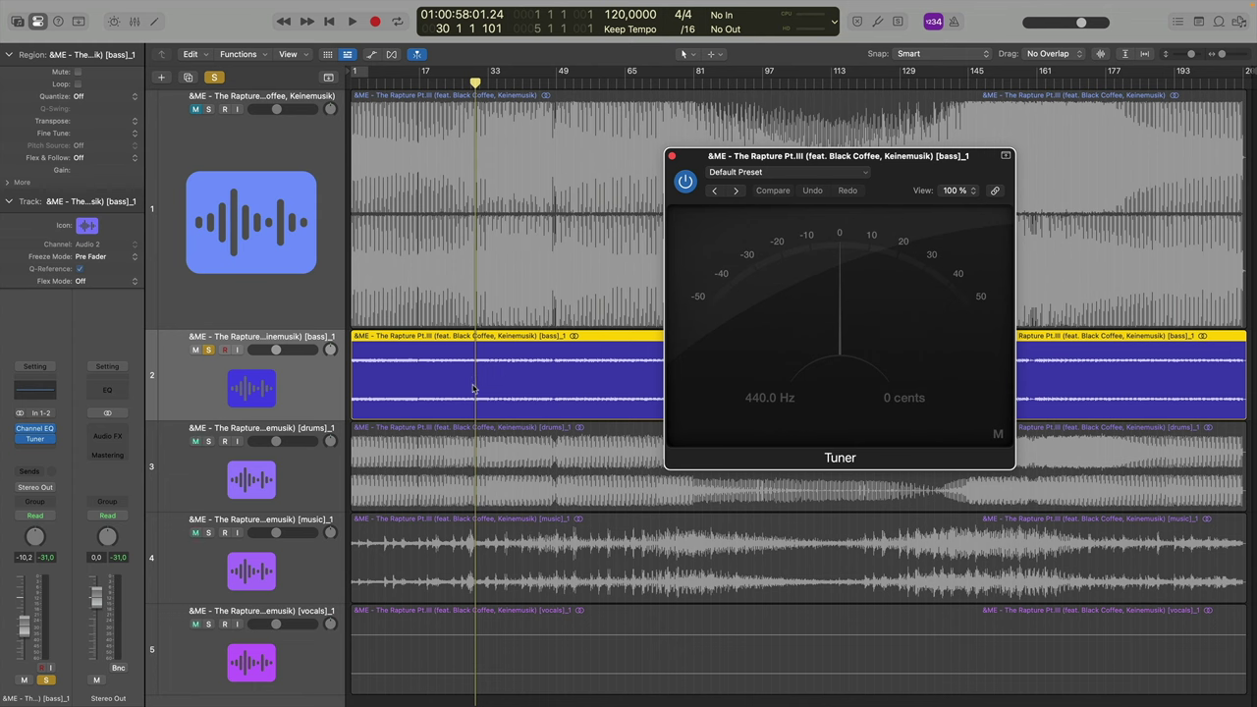
key("space")
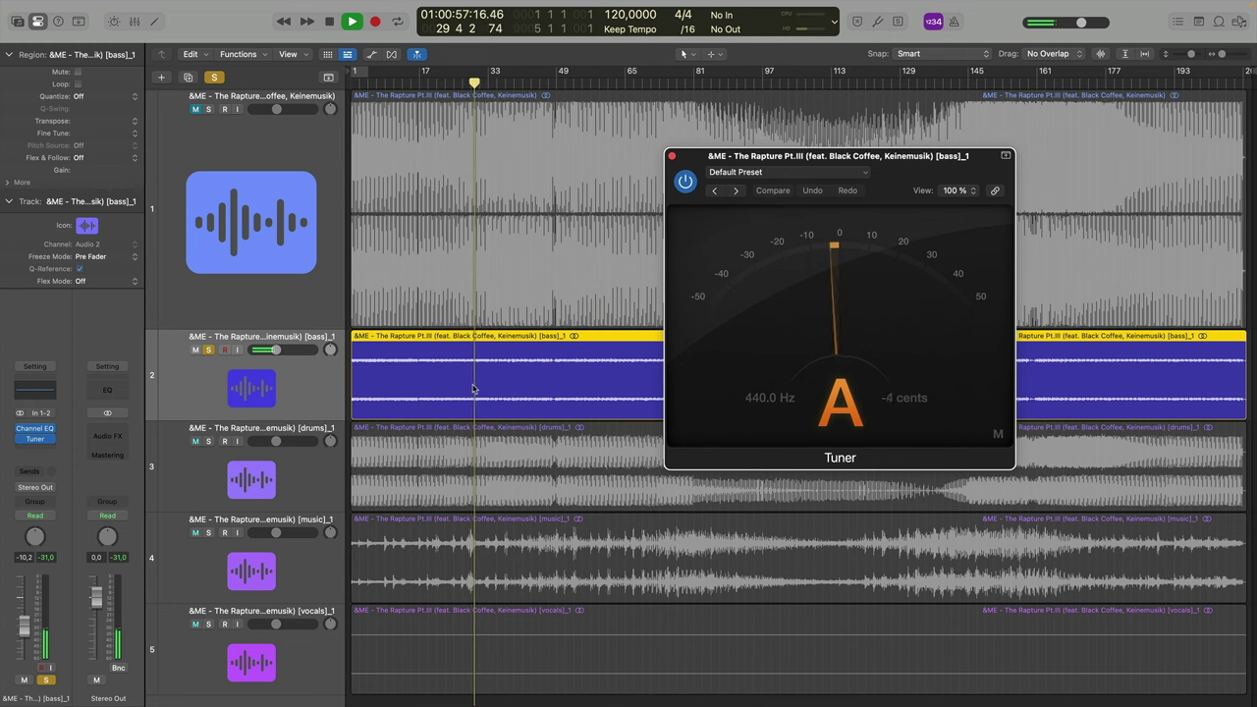
key("space")
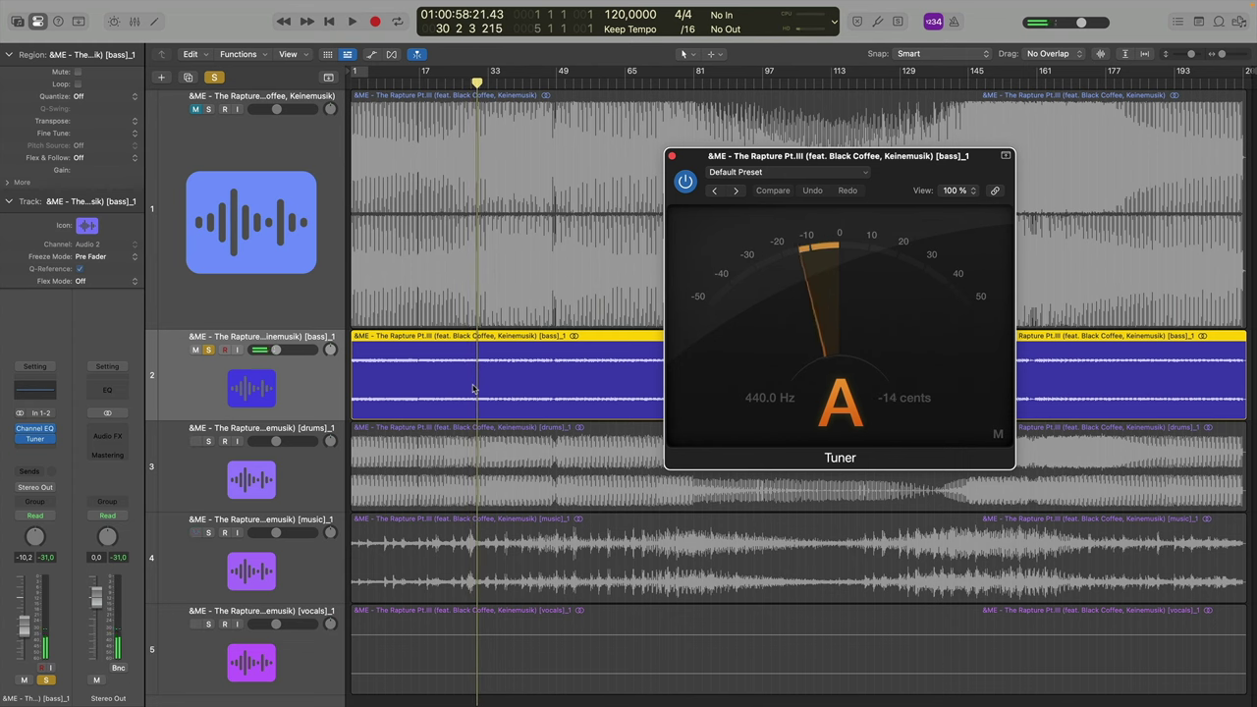
Turn off the bass stem's solo, close the Tuner window, and return the playhead to bar 1.
key("s")
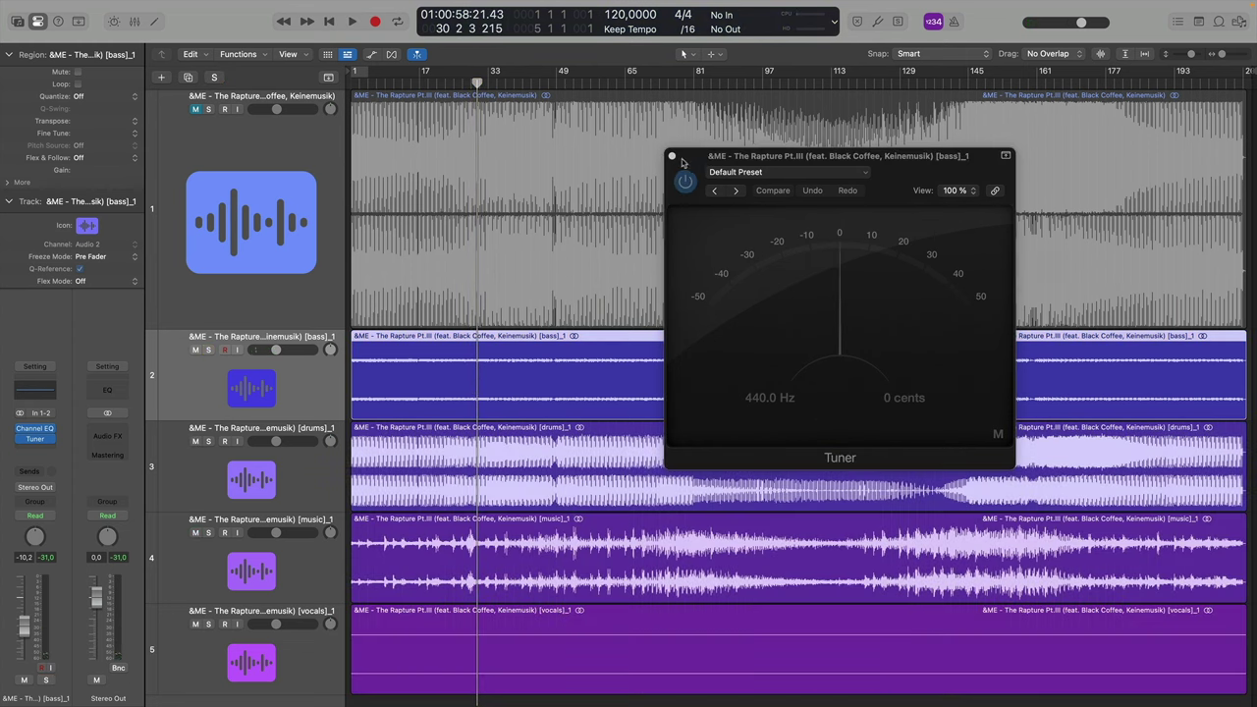
left_click(671, 156)
left_click(355, 84)
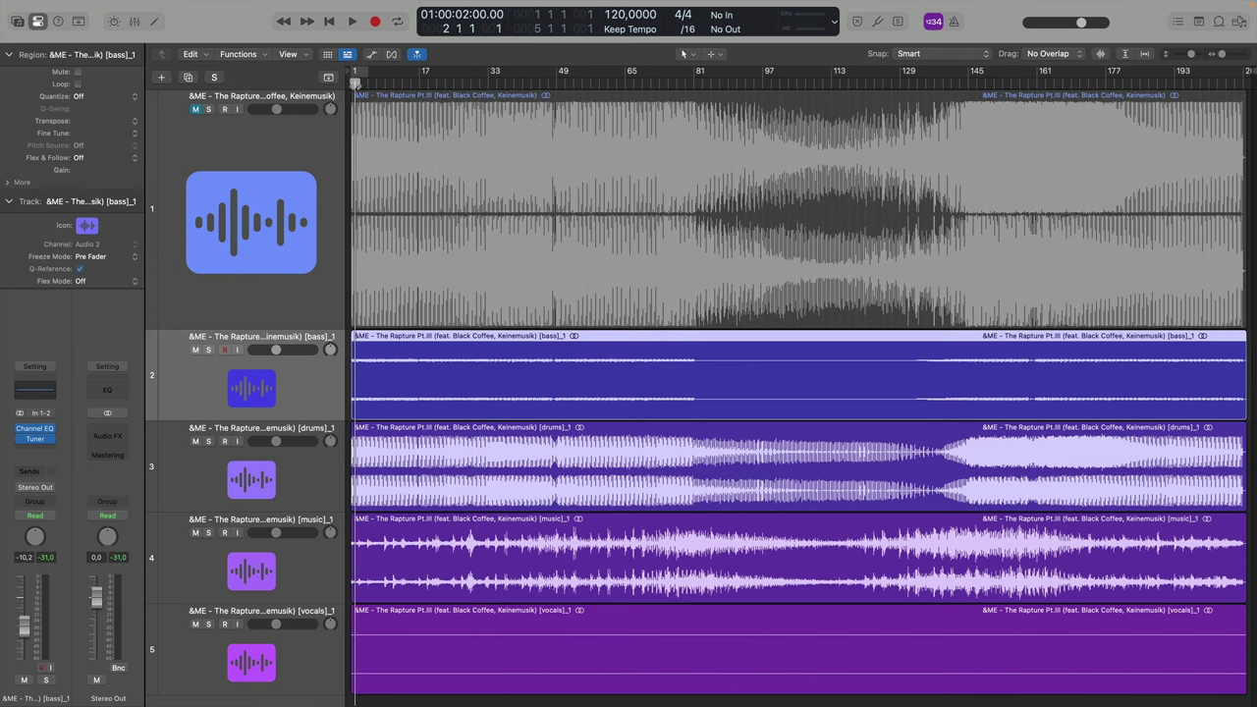
left_click(352, 86)
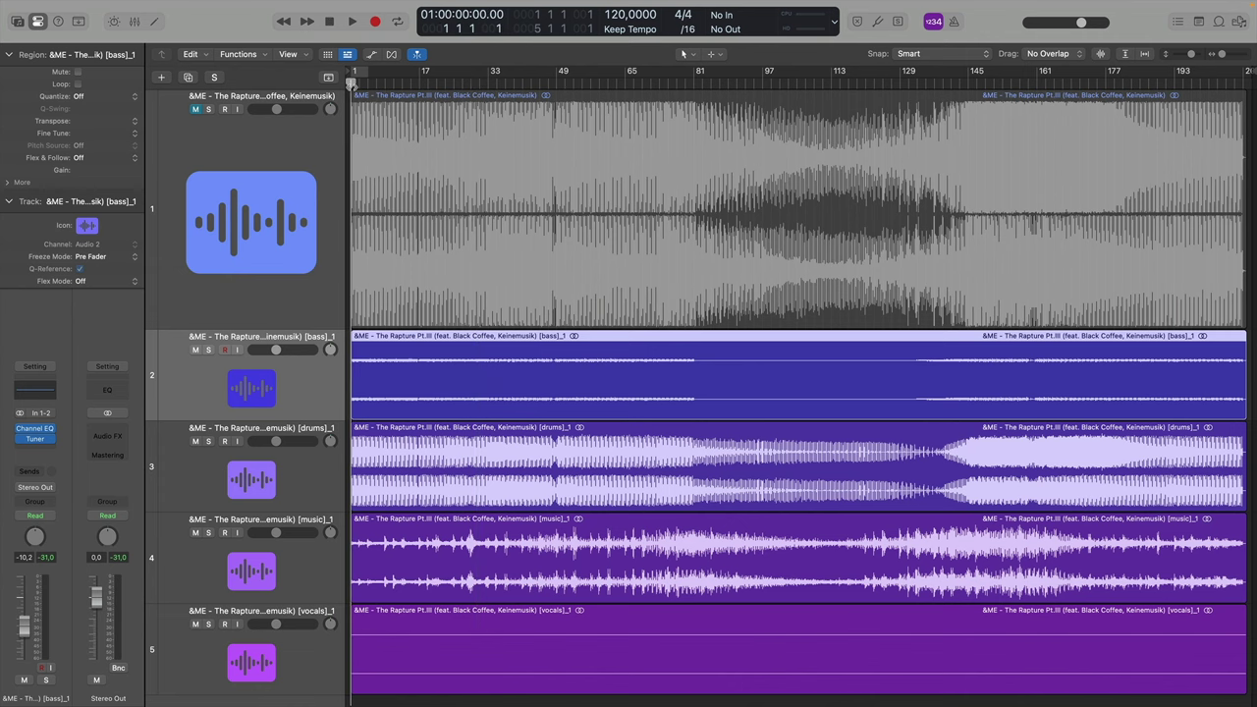
Solo the original song's track, show the global tracks, and create a marker named Intro at bar 1.
left_click(208, 109)
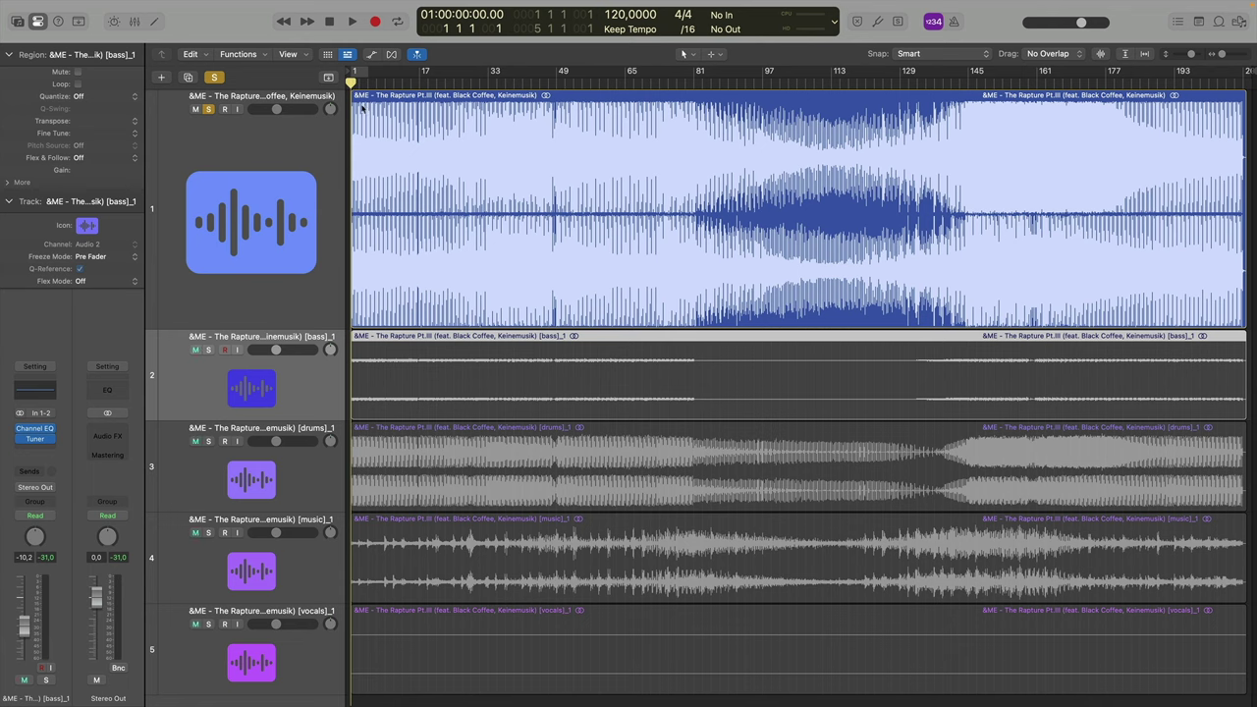
key("g")
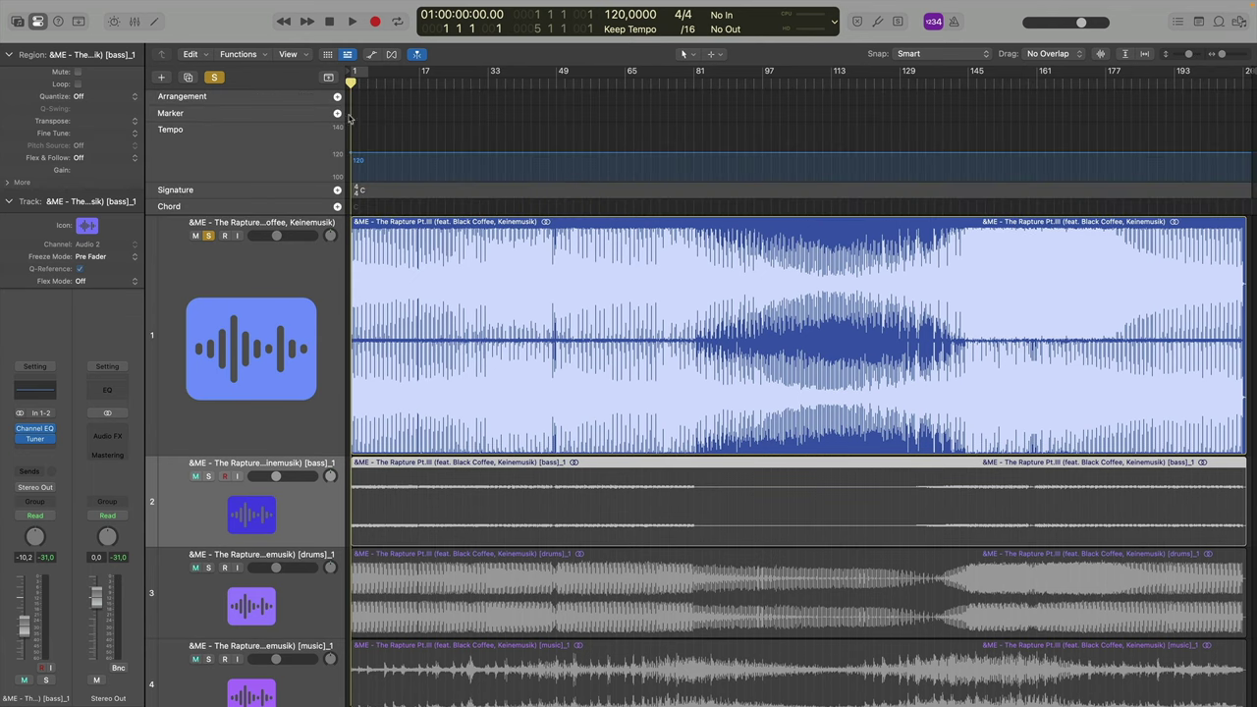
right_click(350, 117)
left_click(355, 119)
double_click(359, 115)
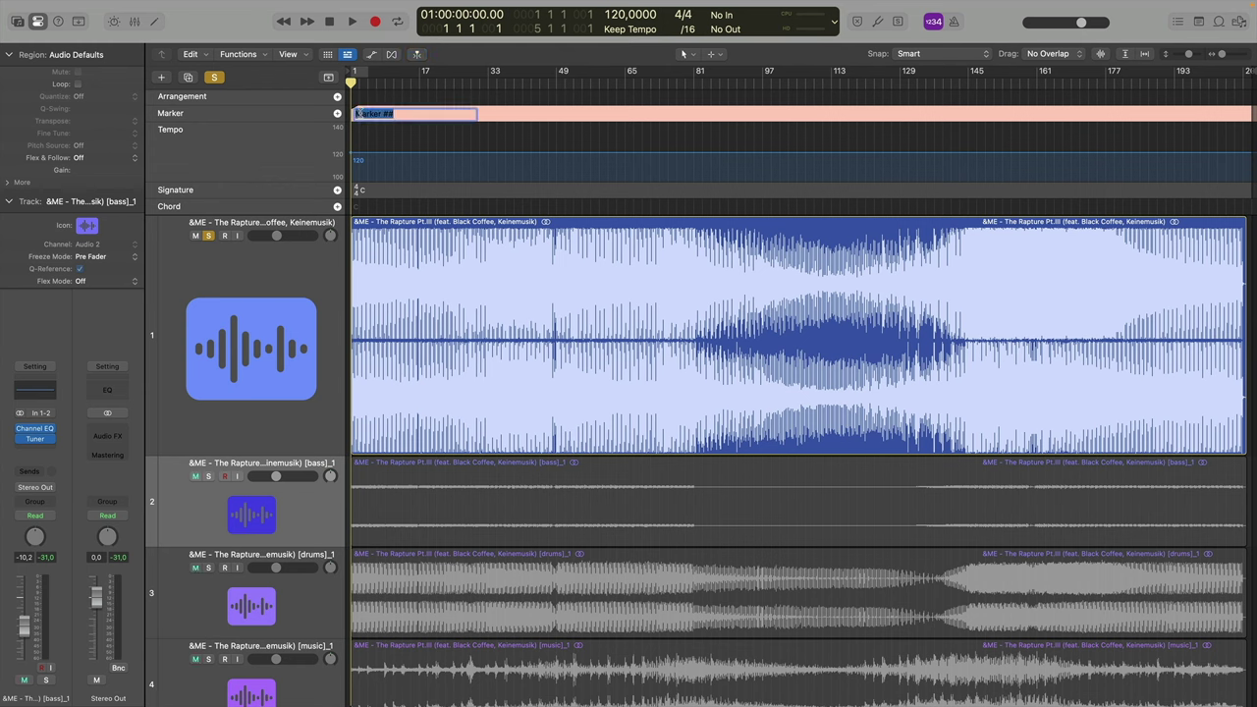
type("Intro")
key("Return")
Play the original song from bar 1, skipping ahead to around bars 81 to 85 to locate the start of the break.
key("space")
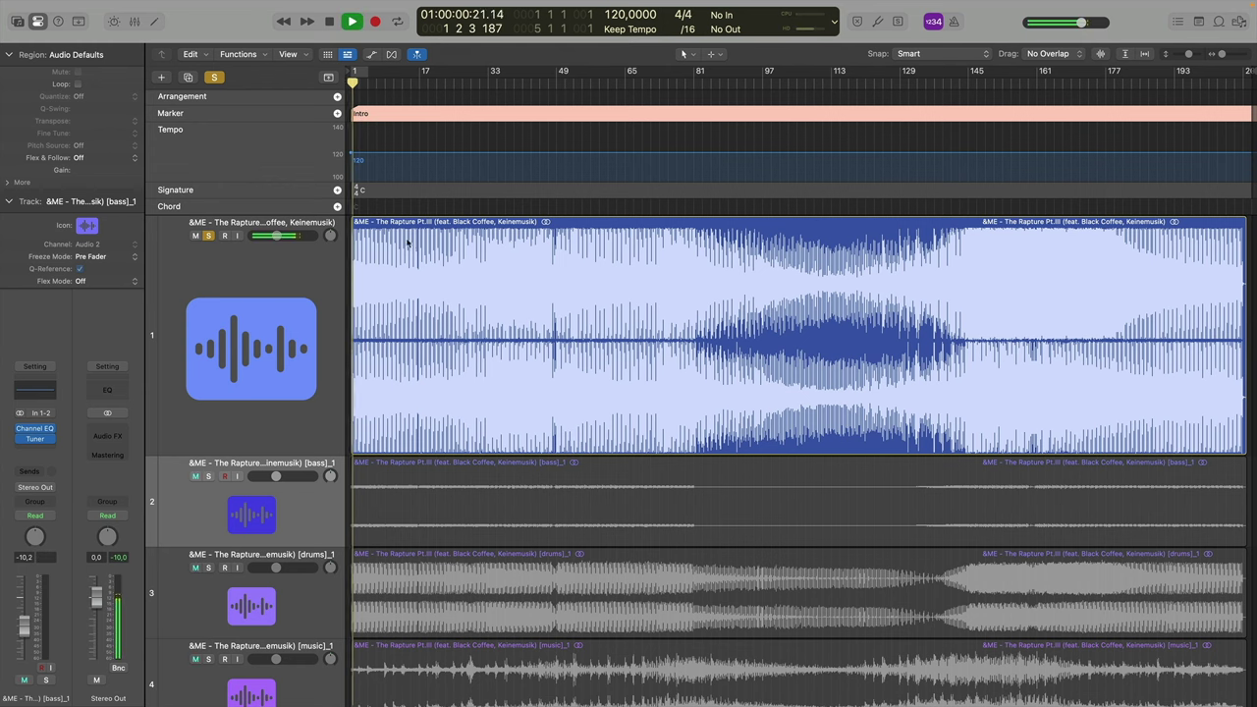
left_click(420, 81)
left_click(549, 80)
left_click(560, 82)
left_click(627, 83)
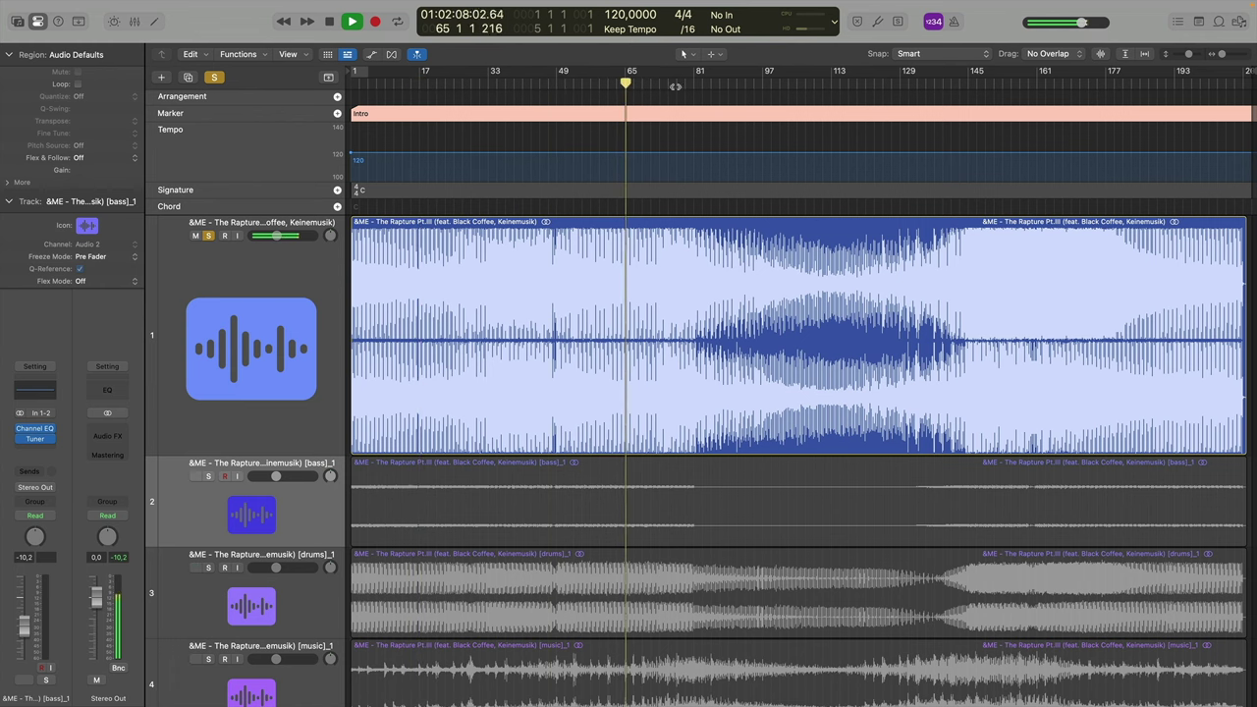
left_click(693, 82)
left_click(710, 82)
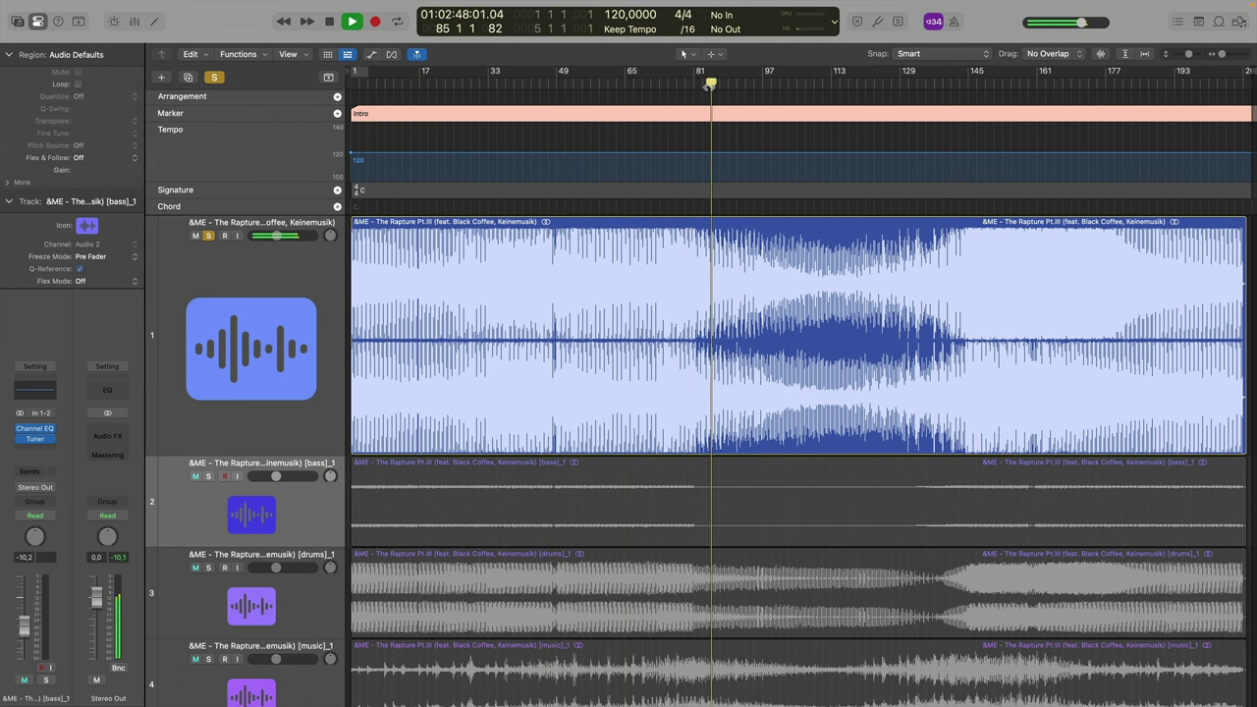
left_click(692, 83)
left_click(706, 83)
key("space")
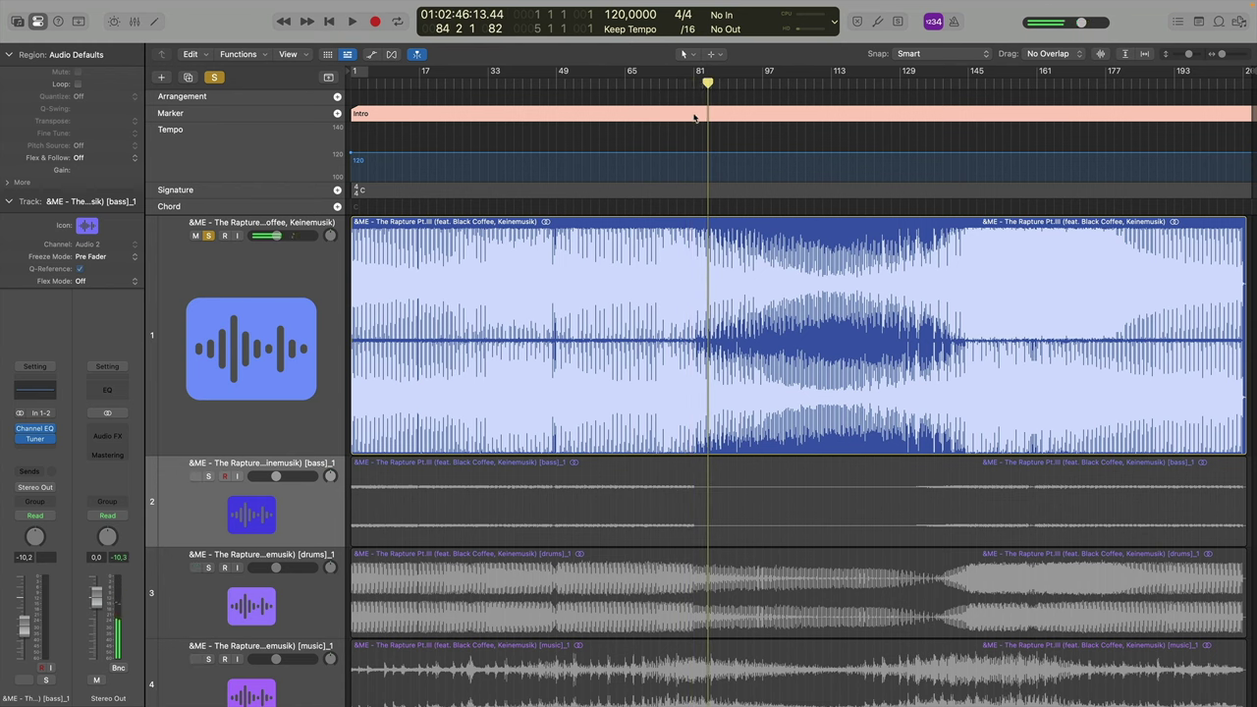
Create a marker named Break at bar 84 and move its start back to bar 81.
right_click(695, 118)
left_click(724, 121)
double_click(714, 114)
type("Brek")
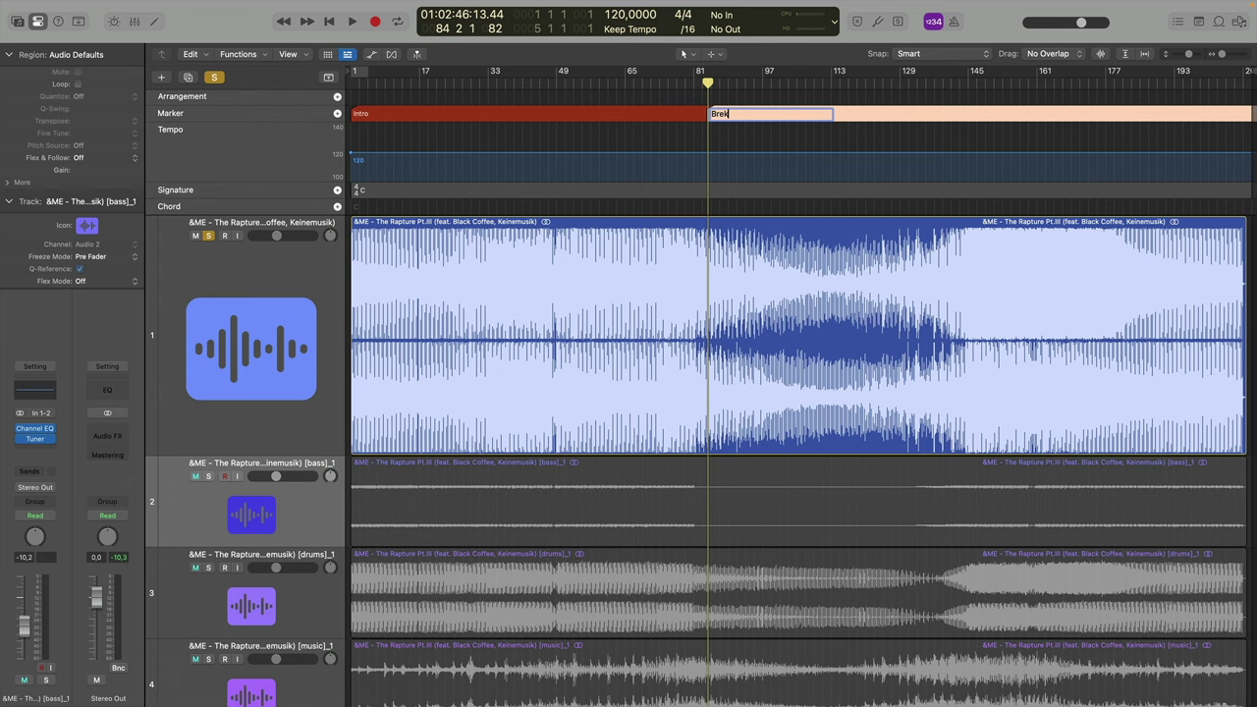
type("k")
key("Return")
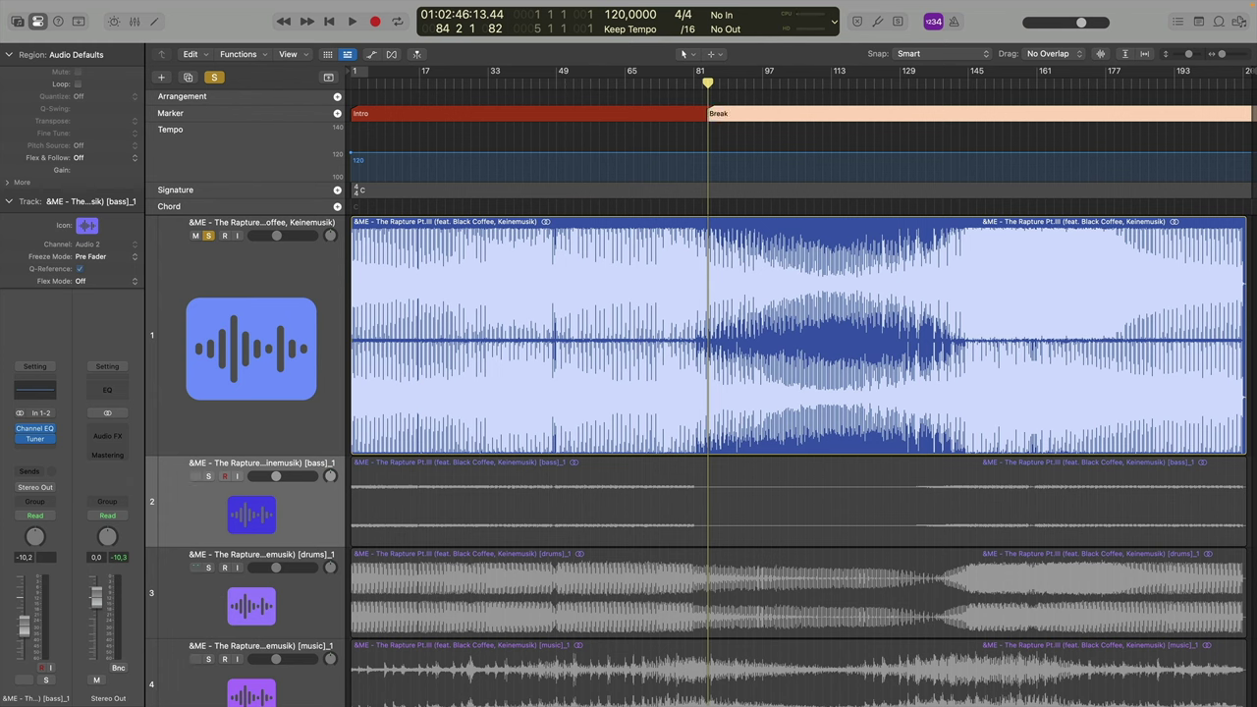
left_click_drag(710, 116, 695, 114)
Play ahead through the end of the break to locate the drop, and create a marker named Drop at bar 145.
key("space")
left_click(887, 87)
left_click(930, 86)
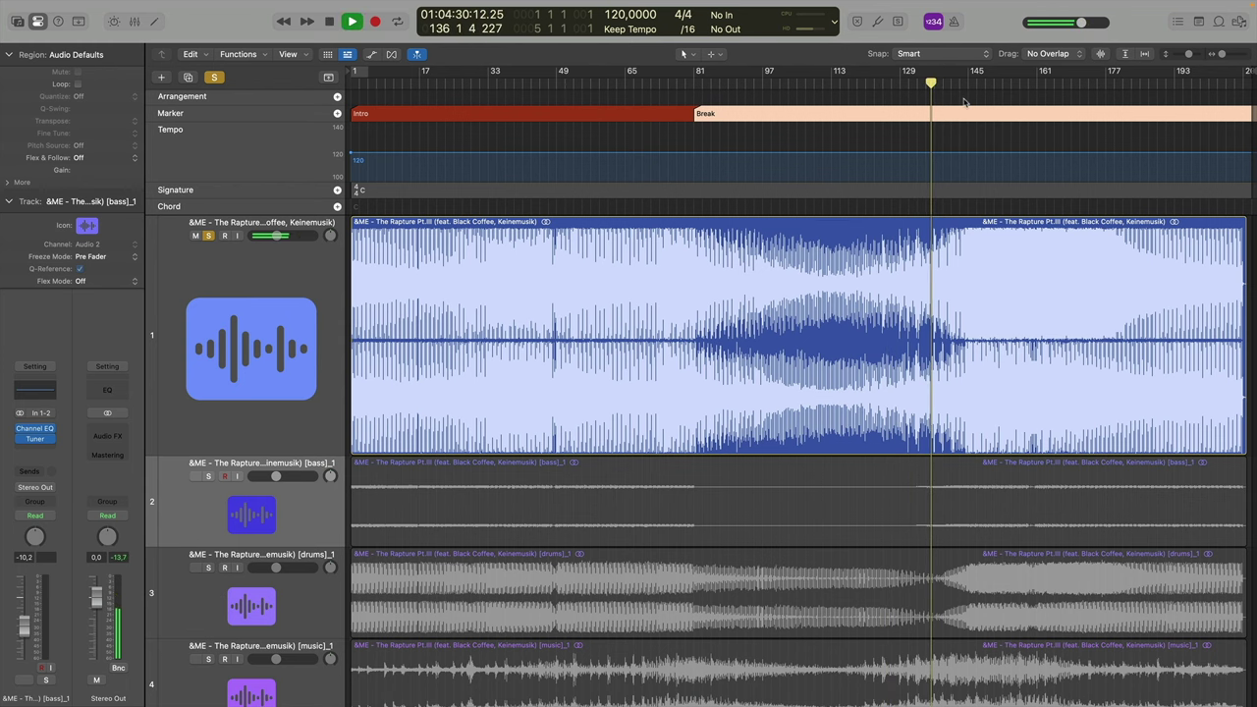
left_click(964, 86)
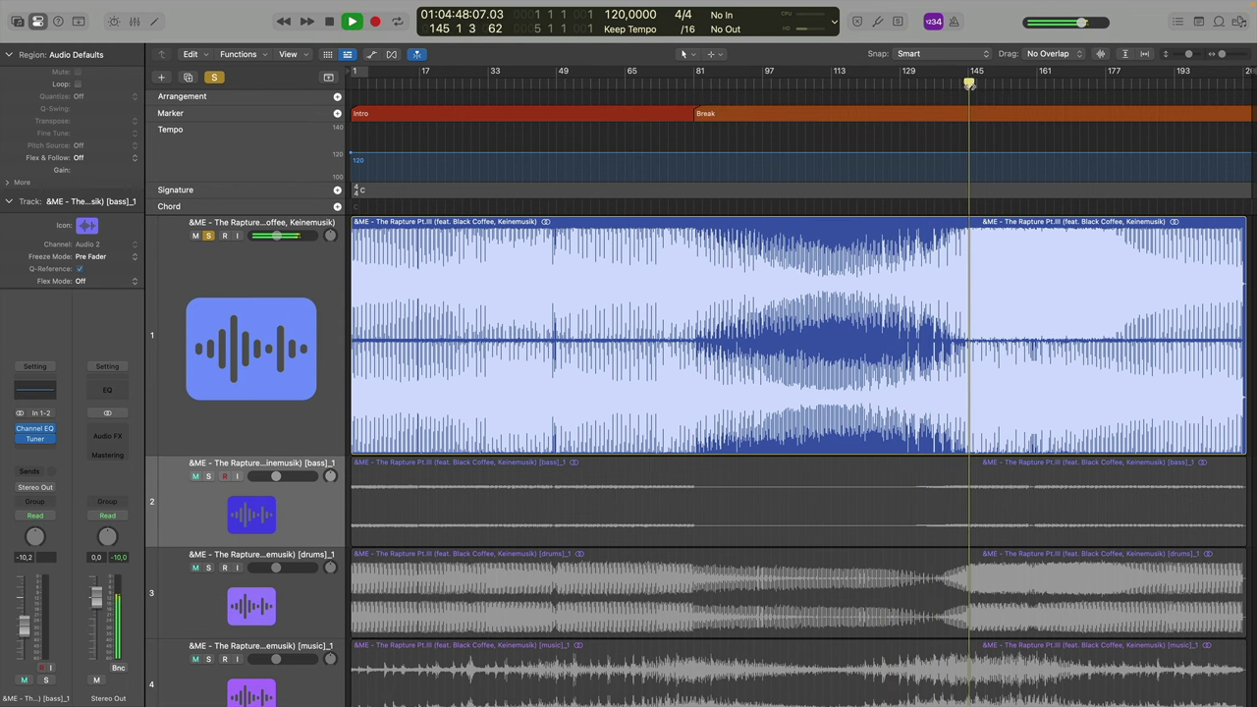
key("space")
left_click(969, 89)
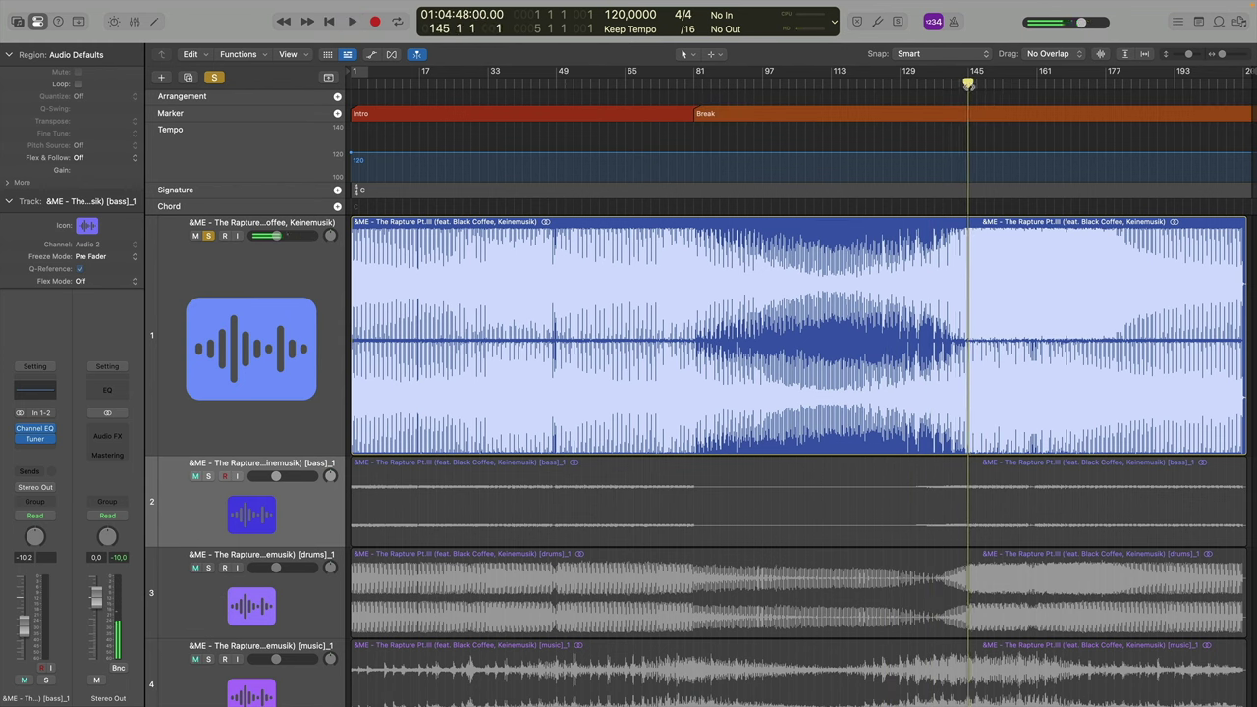
right_click(973, 117)
left_click(975, 120)
double_click(977, 113)
type("Drop")
key("Return")
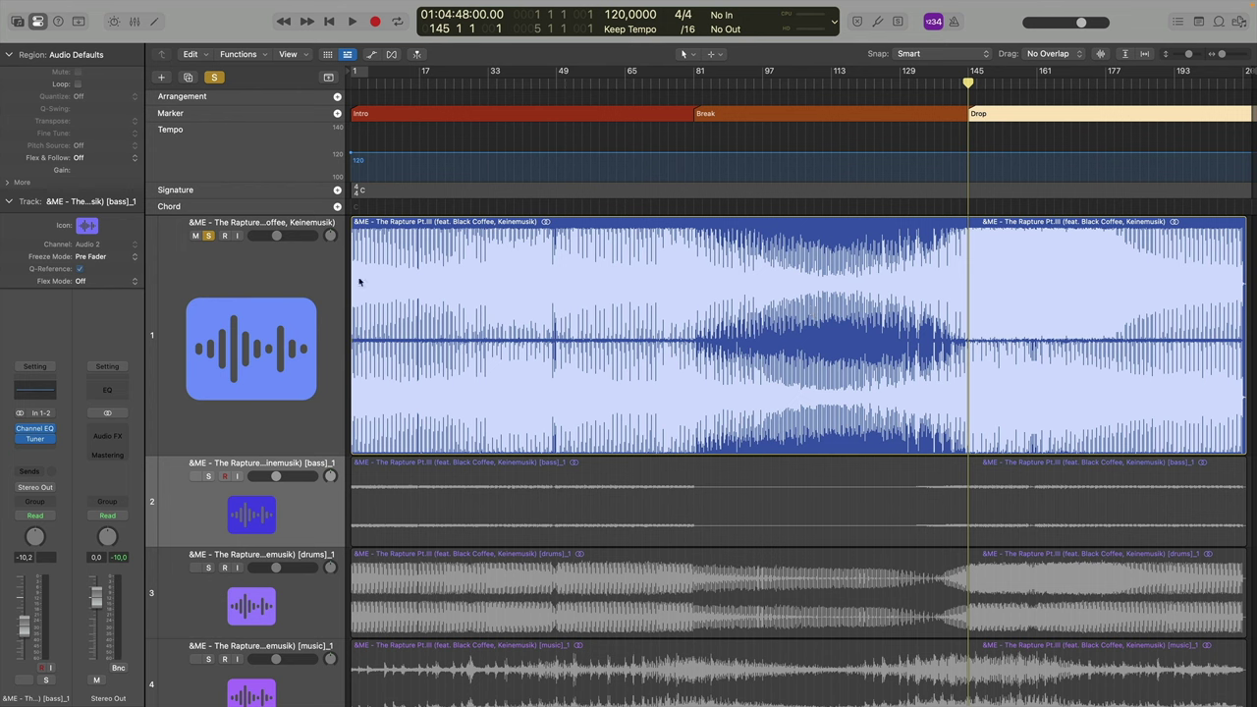
Place the playhead at bar 152 in the drop and insert iZotope's Tonal Balance Control 2 on the original song's track.
left_click(548, 84)
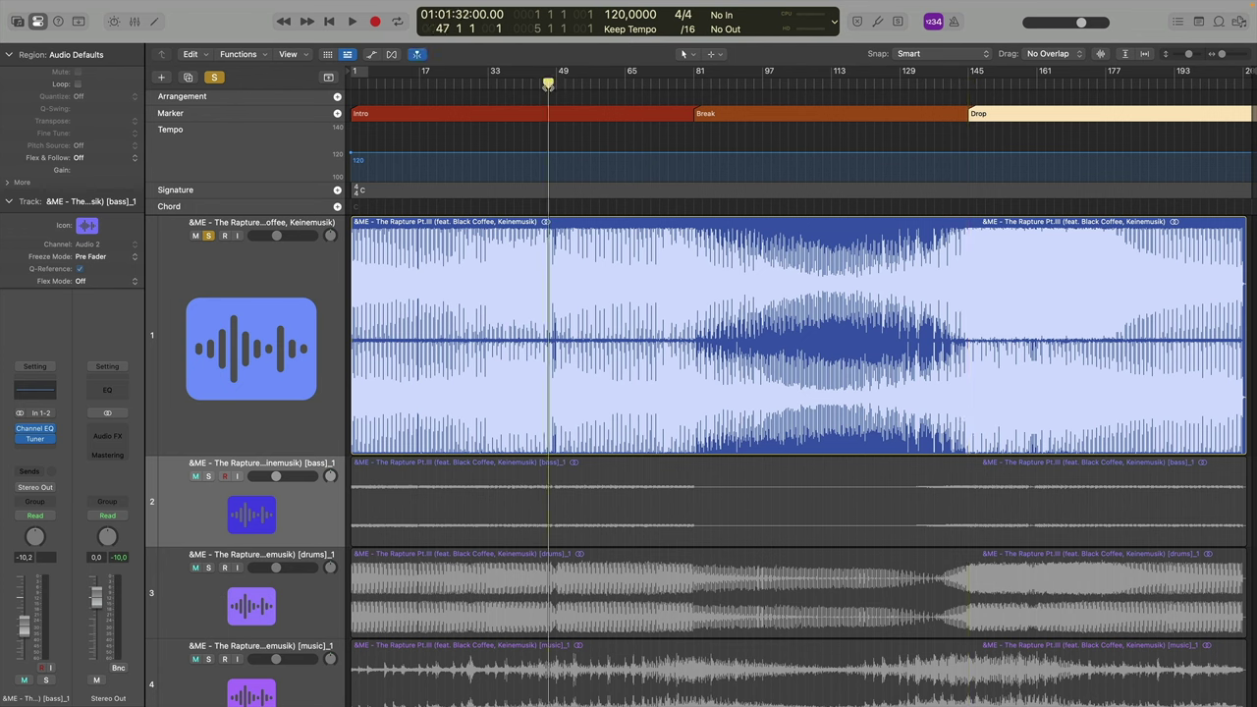
left_click(996, 83)
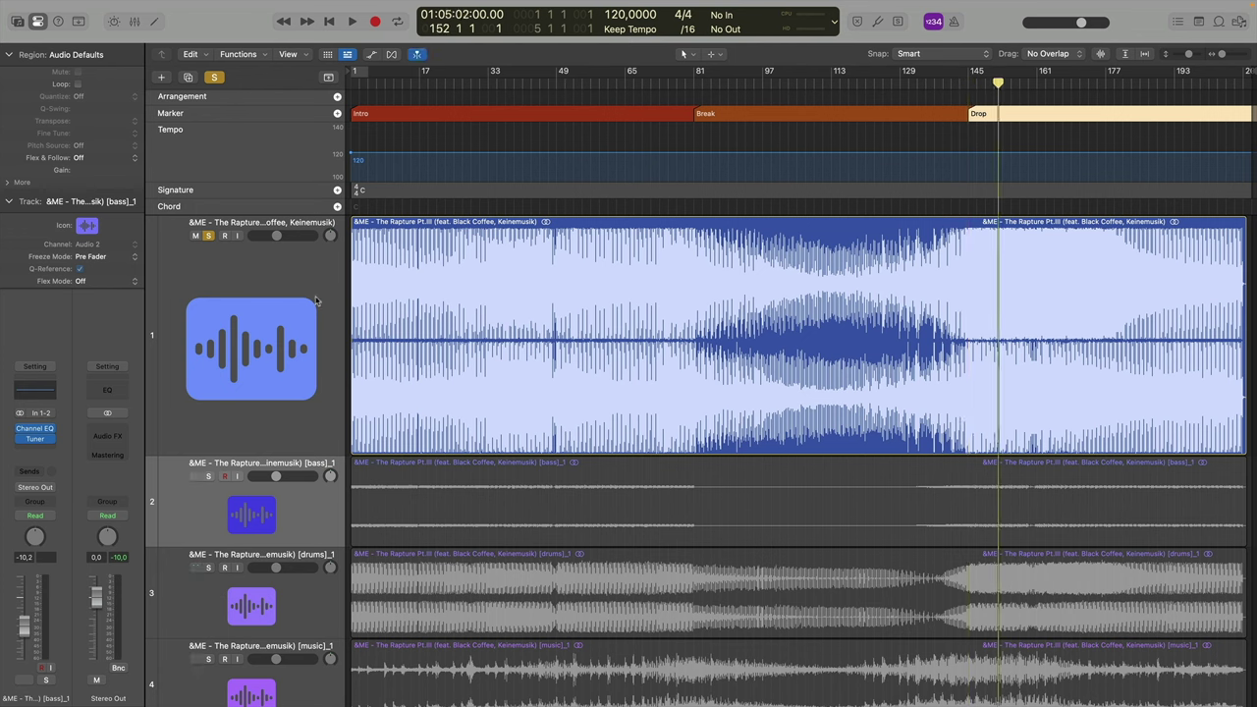
left_click(279, 280)
left_click(50, 449)
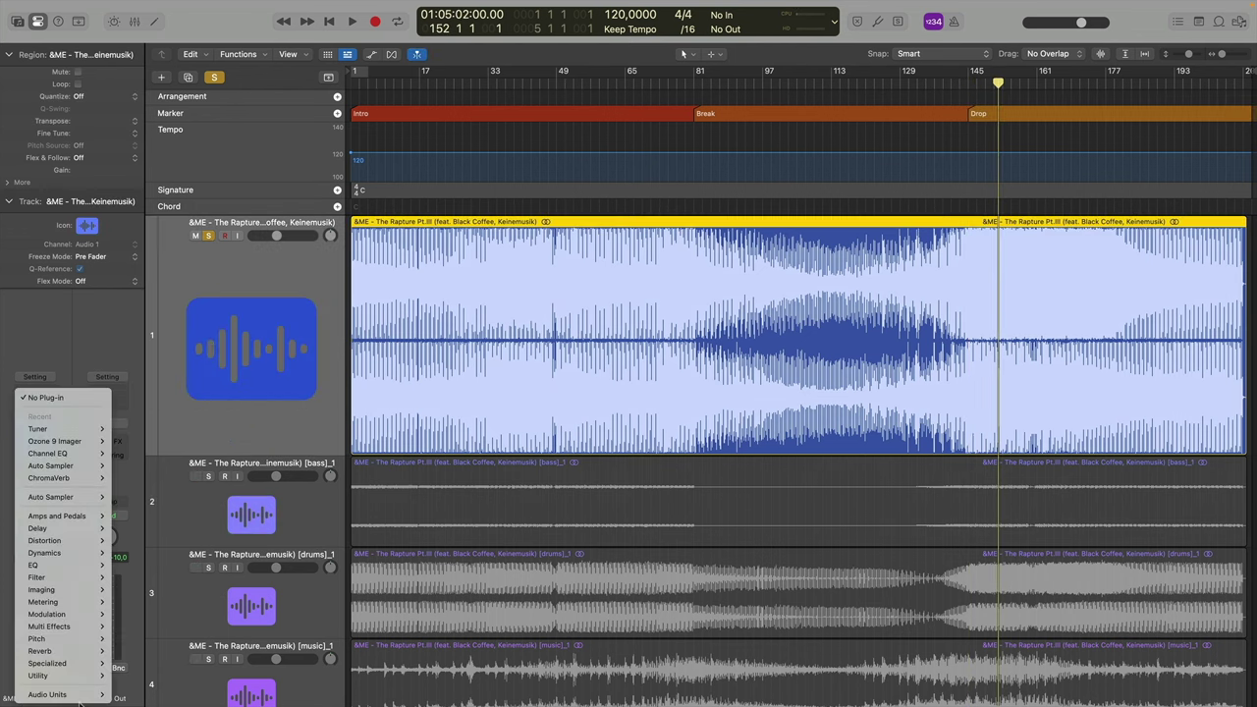
mouse_move(59, 694)
mouse_move(130, 694)
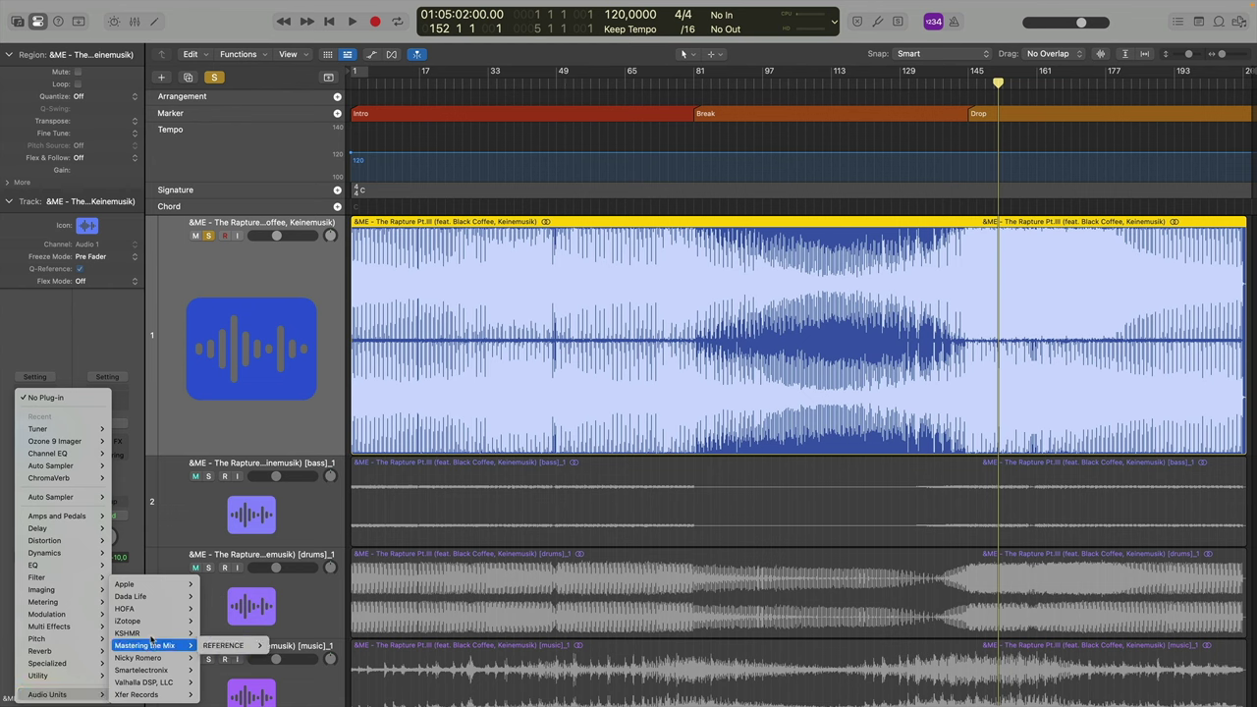
mouse_move(127, 620)
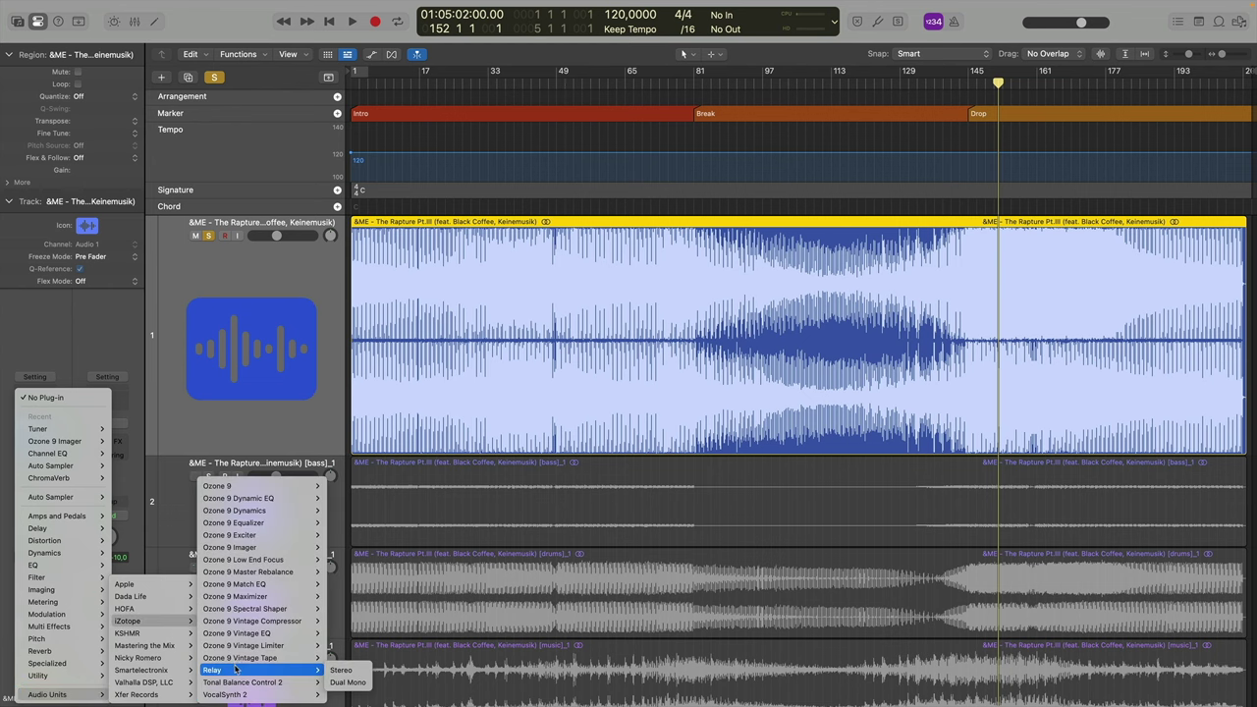
left_click(349, 688)
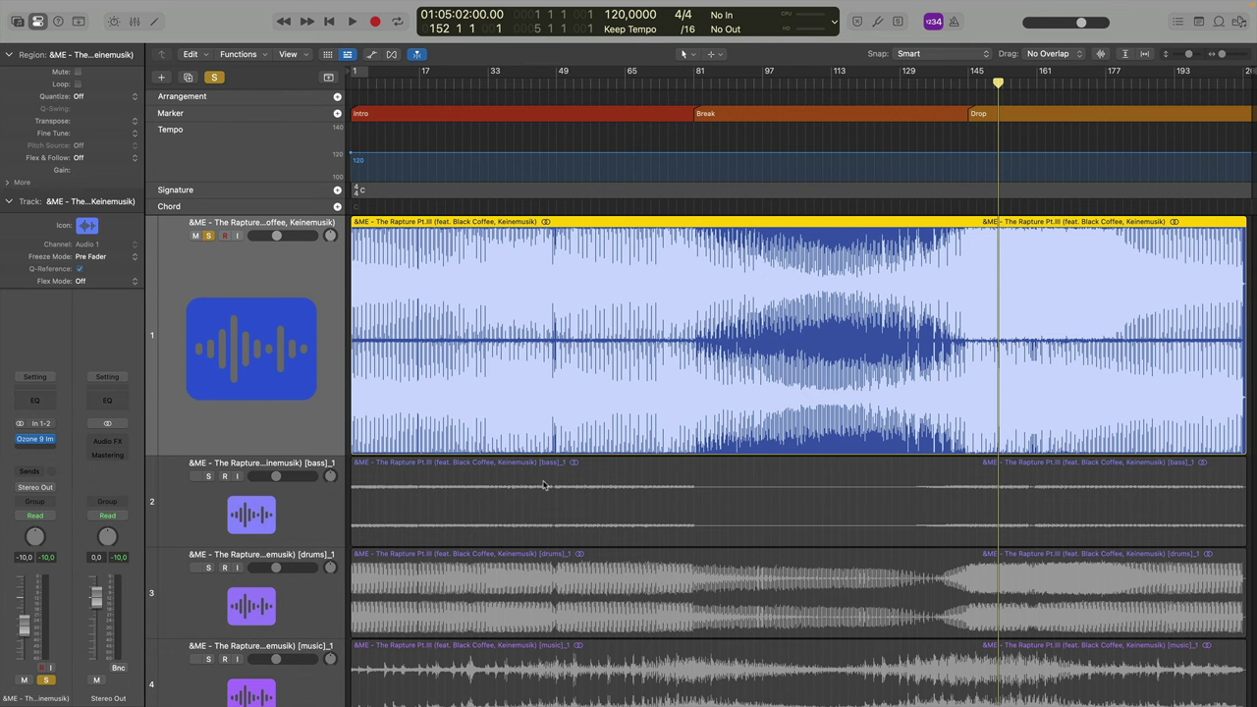
left_click(646, 229)
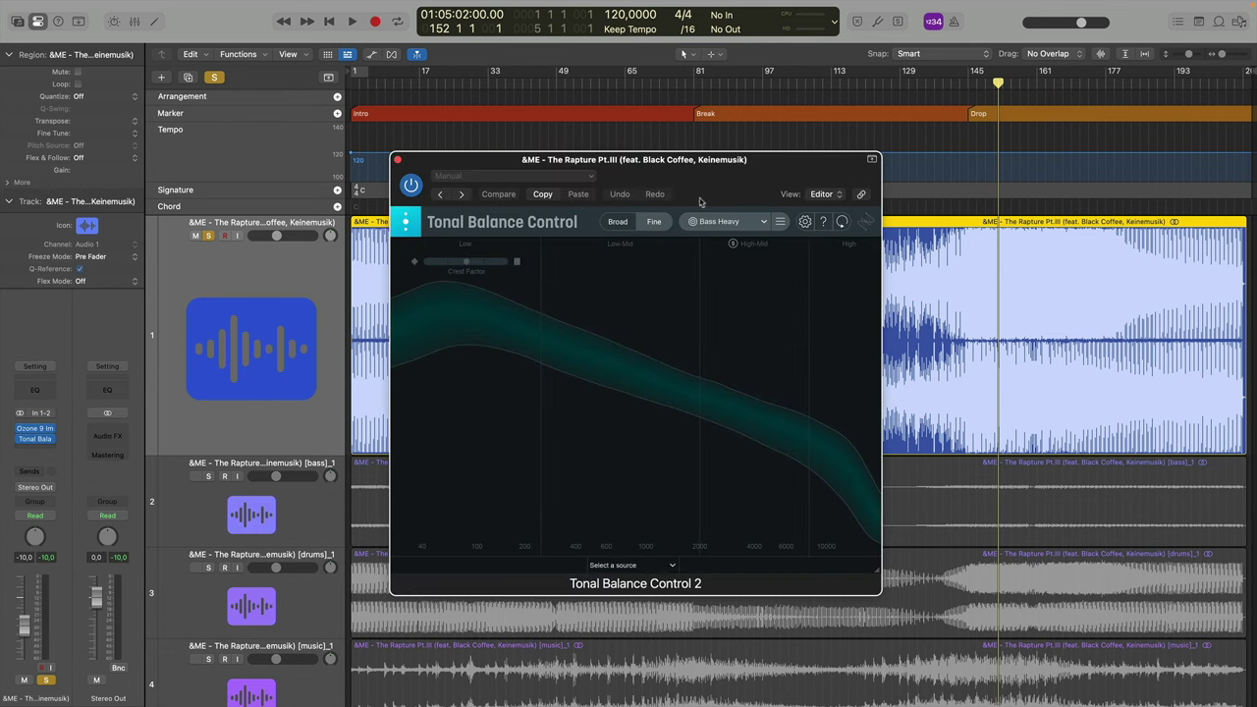
Play the drop from bar 152 to examine its frequency curve in Tonal Balance Control, and close the plug-in window.
left_click_drag(691, 163, 684, 175)
key("space")
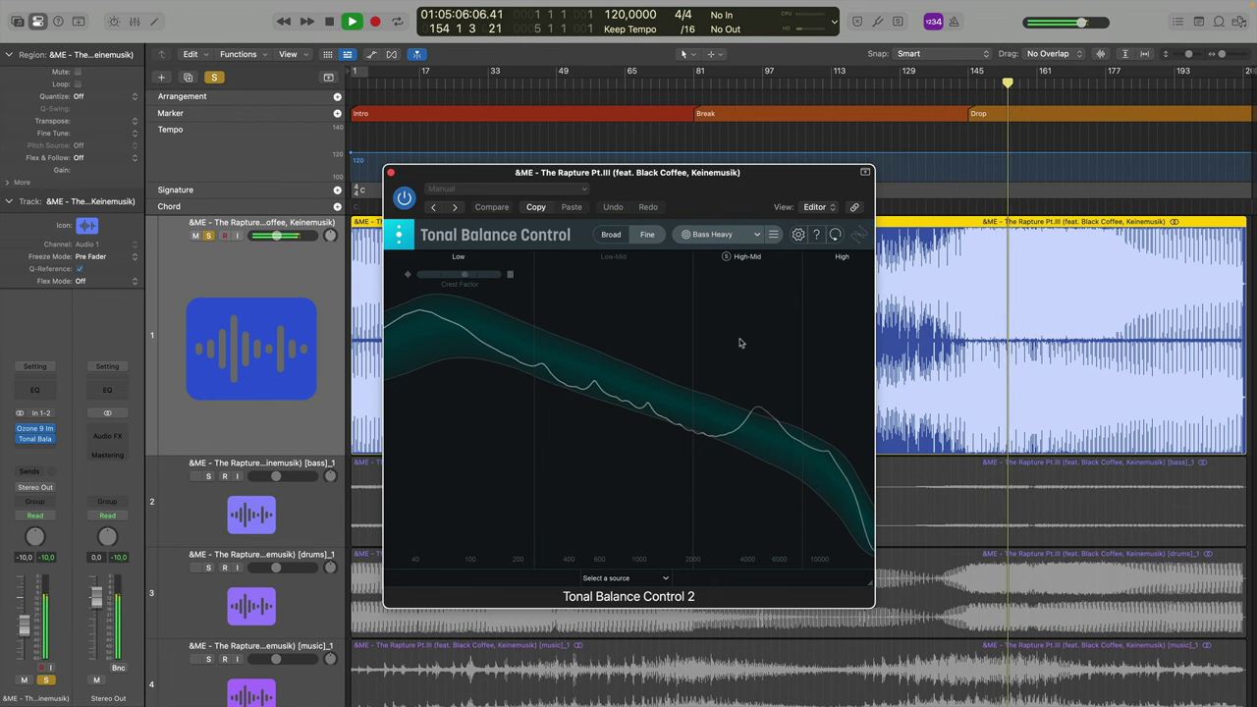
key("space")
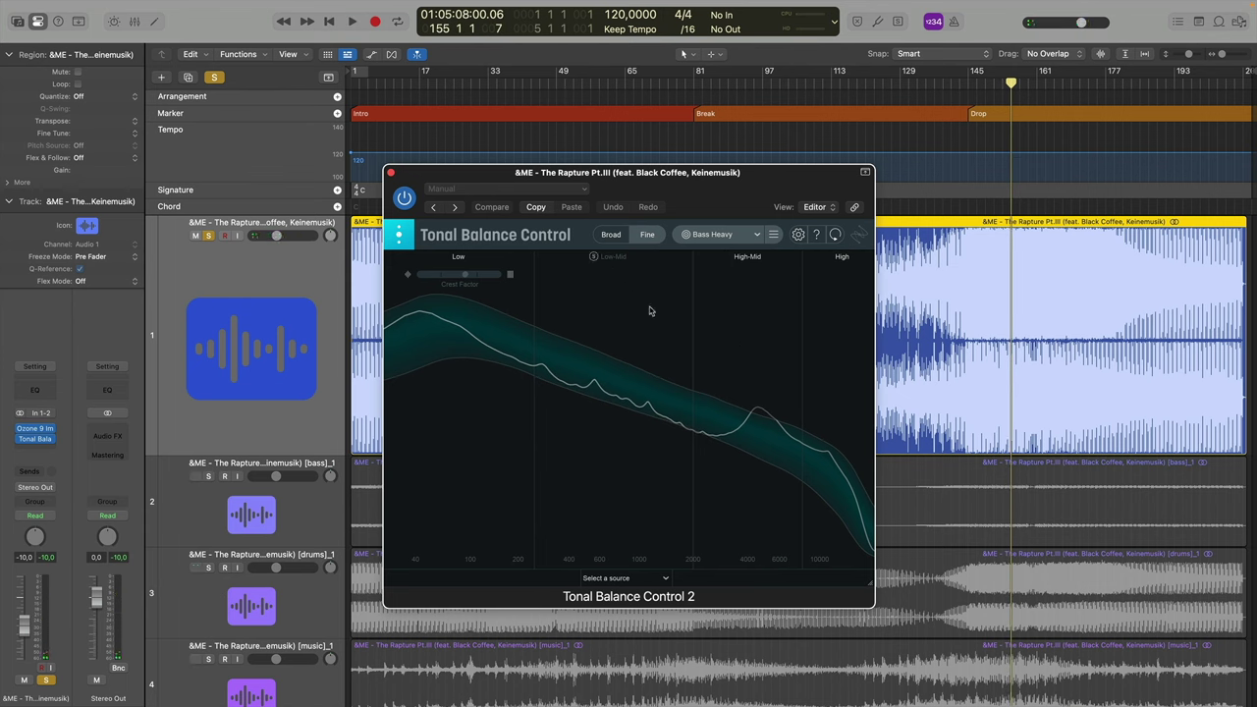
left_click(391, 173)
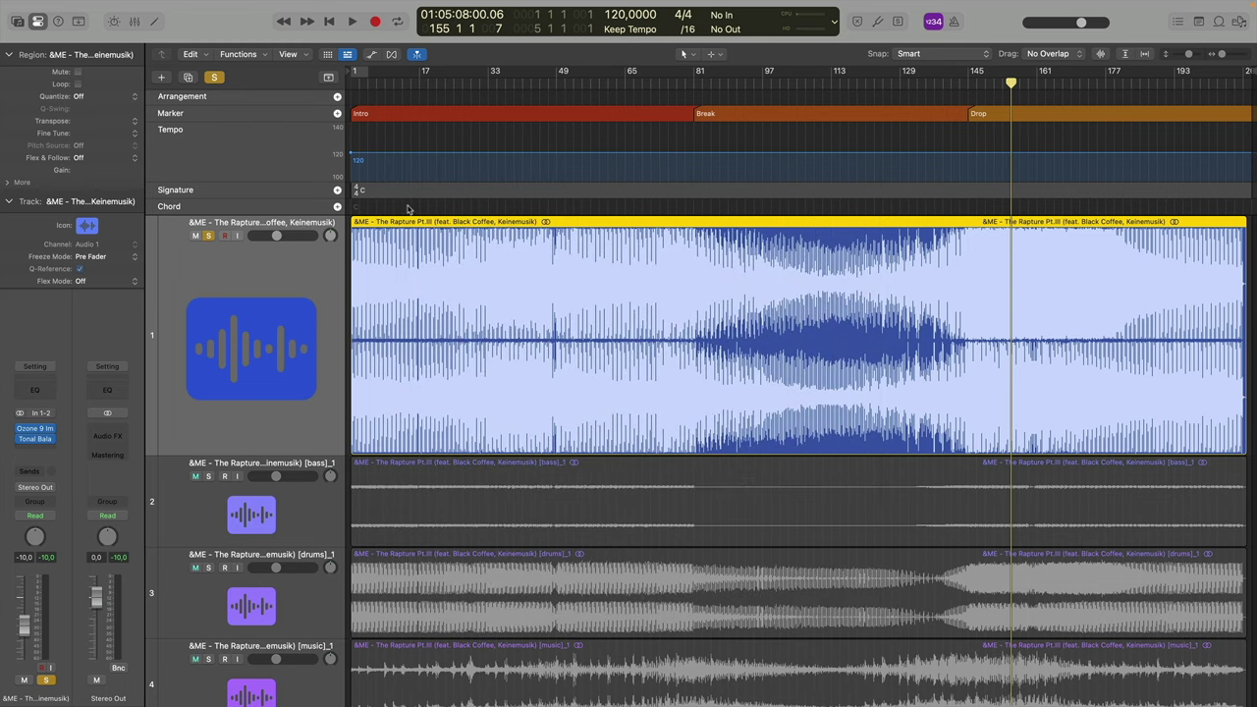
Open the Ozone 9 Imager on the original song's track, move its window clear of the song's waveform, and hide the global tracks.
mouse_move(53, 430)
left_click(39, 429)
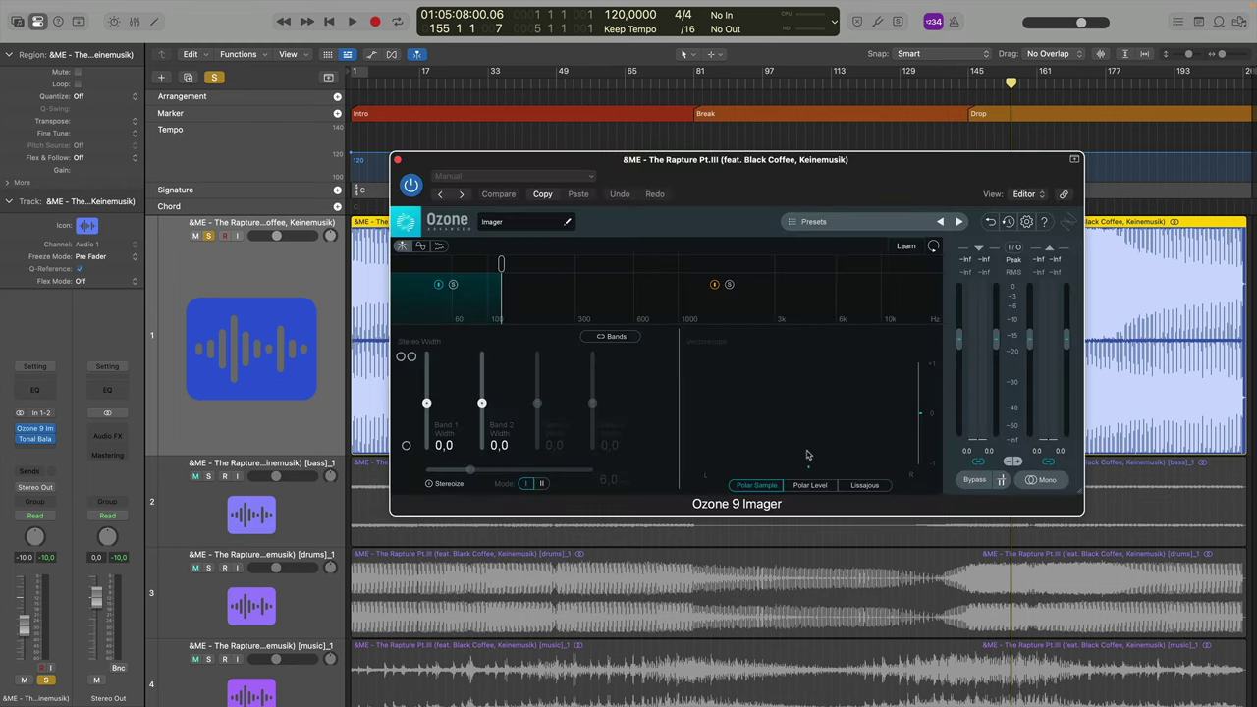
left_click_drag(766, 166, 697, 202)
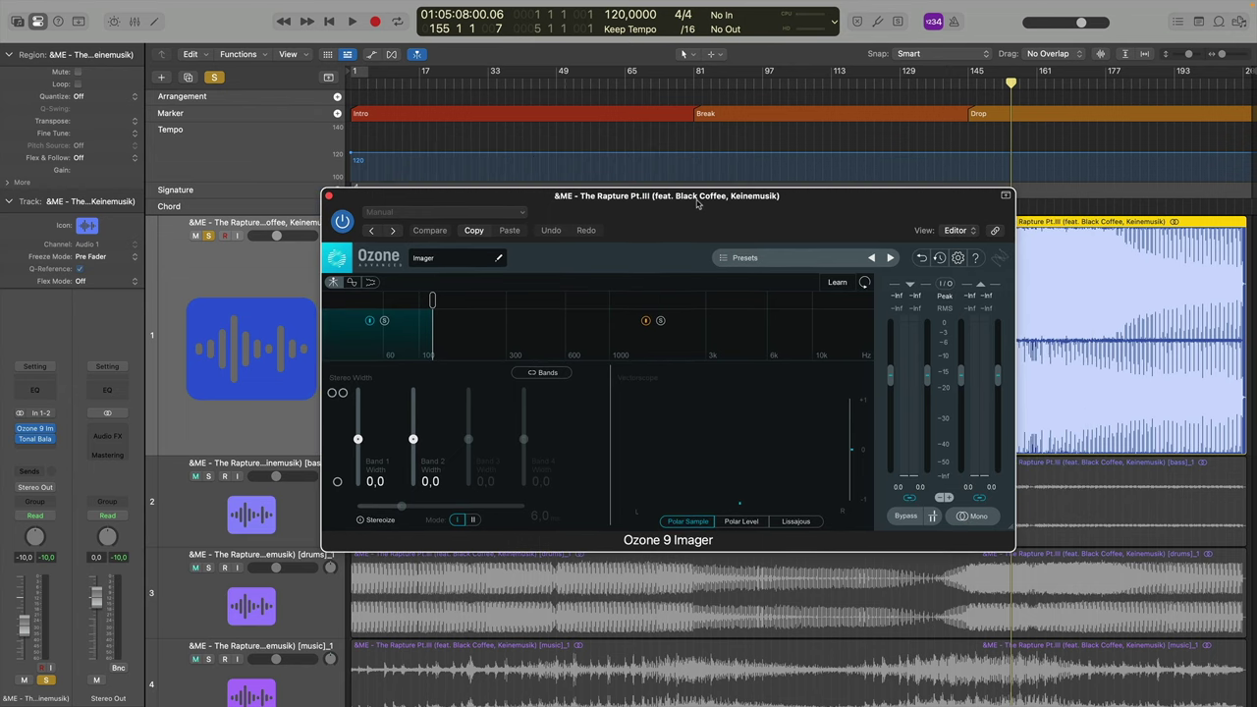
left_click_drag(697, 202, 692, 237)
key("g")
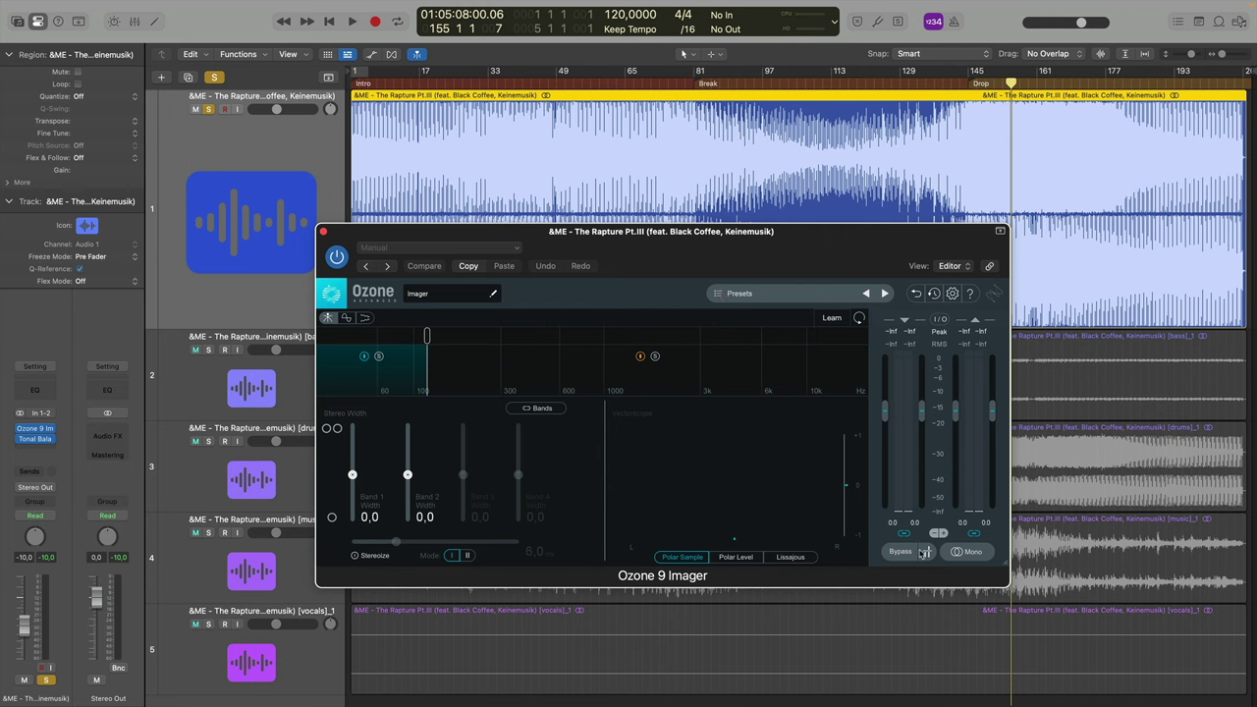
Play the drop from bar 152 while switching the Imager's Mono option on and off to compare mono with stereo.
left_click(957, 554)
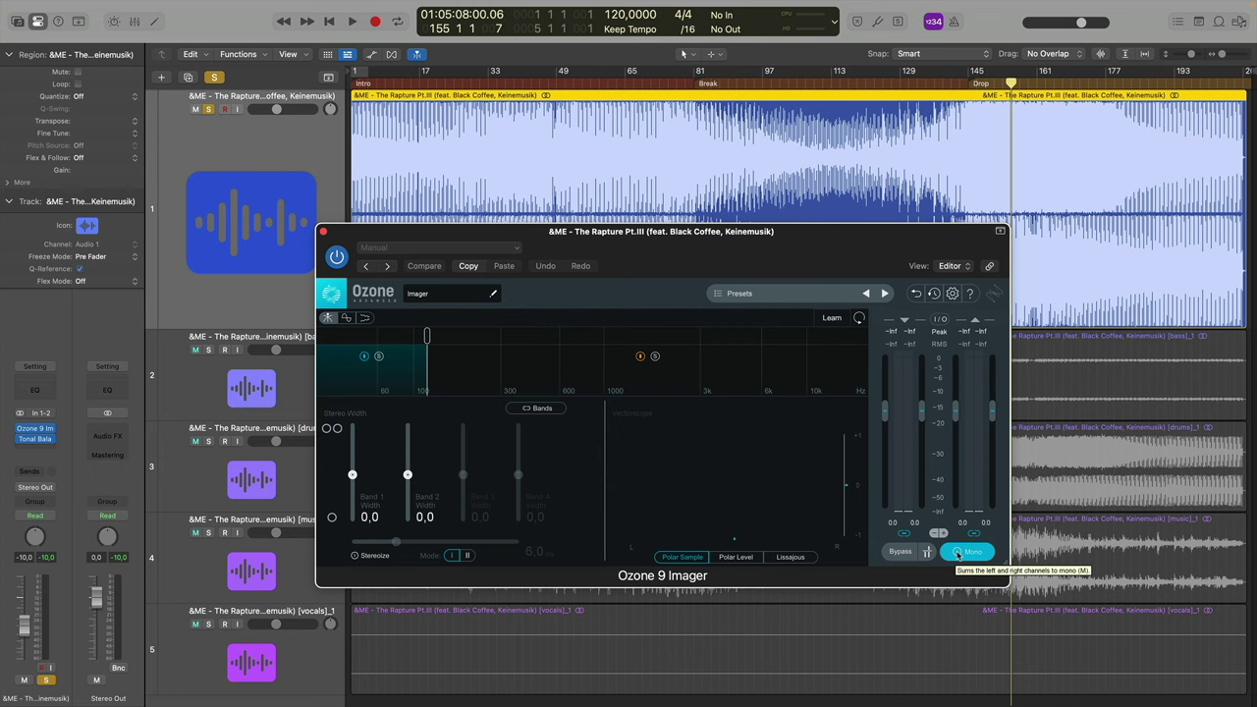
key("space")
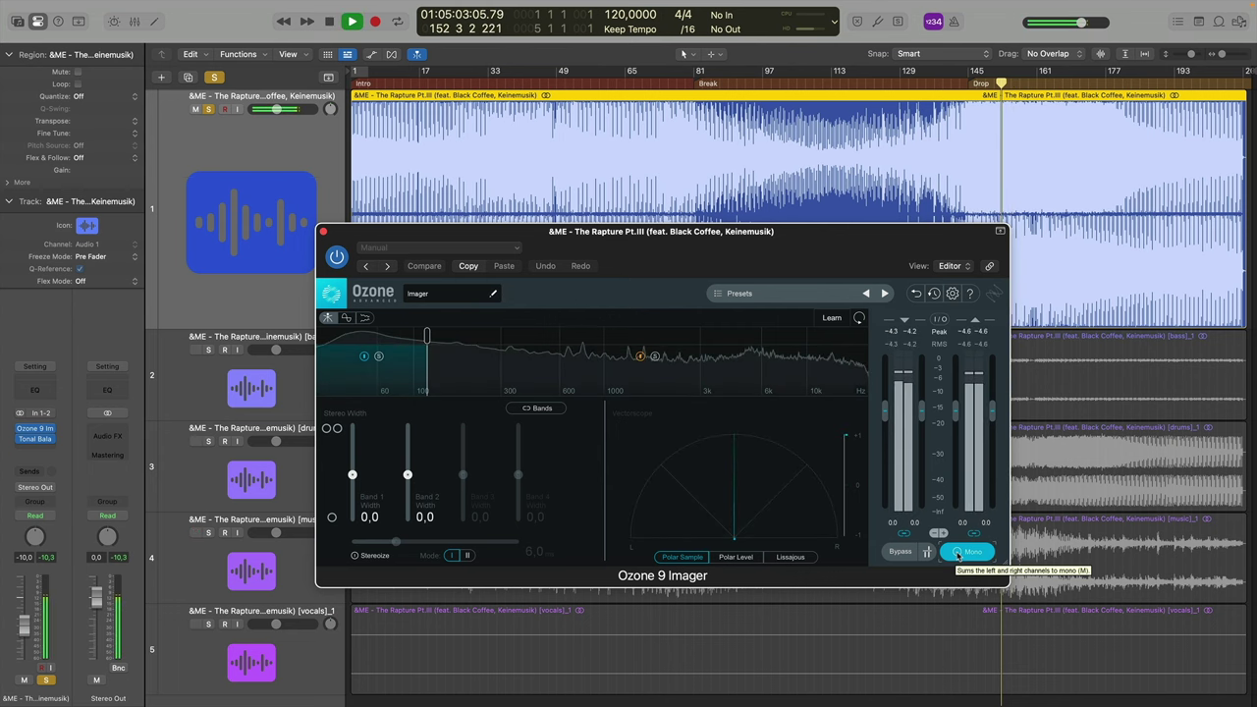
left_click(958, 552)
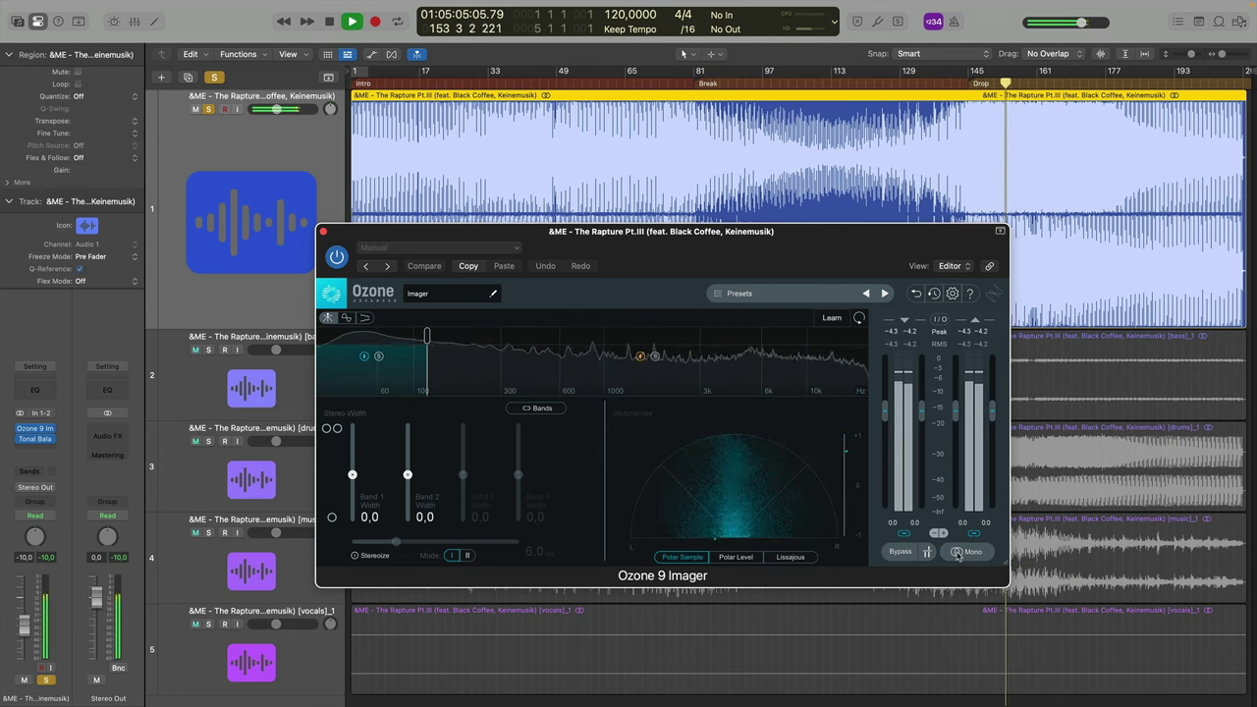
left_click(958, 552)
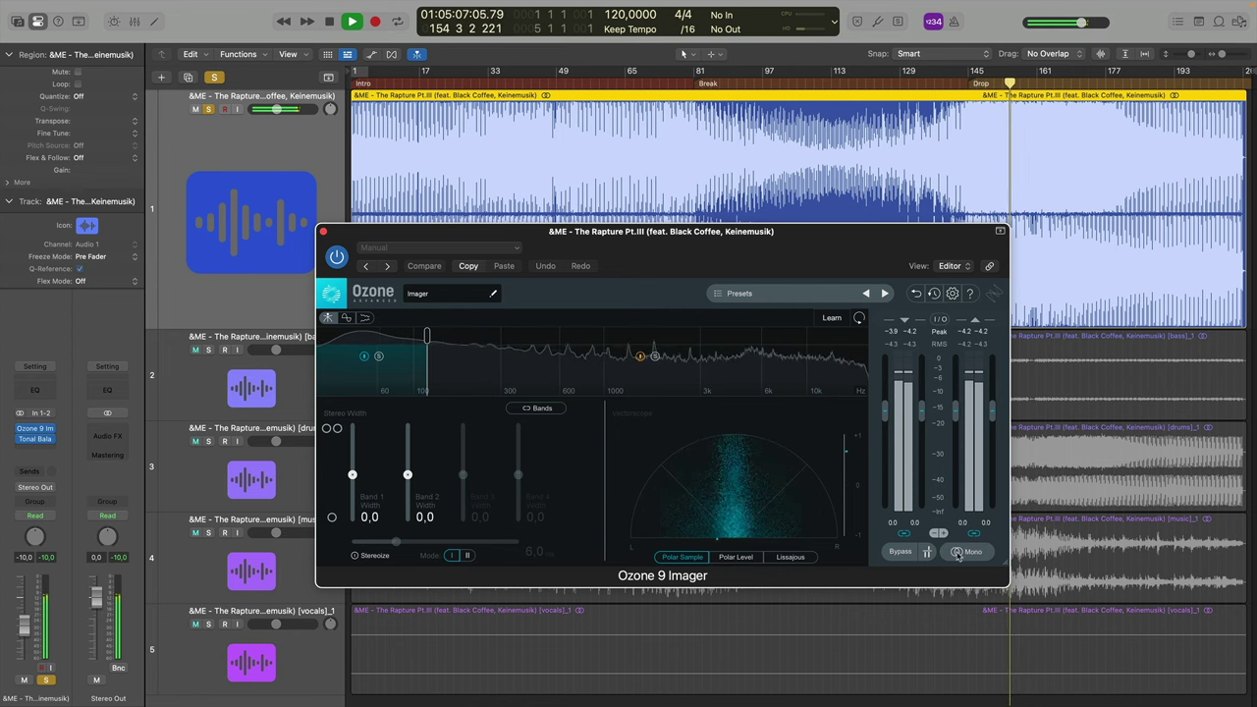
left_click(958, 551)
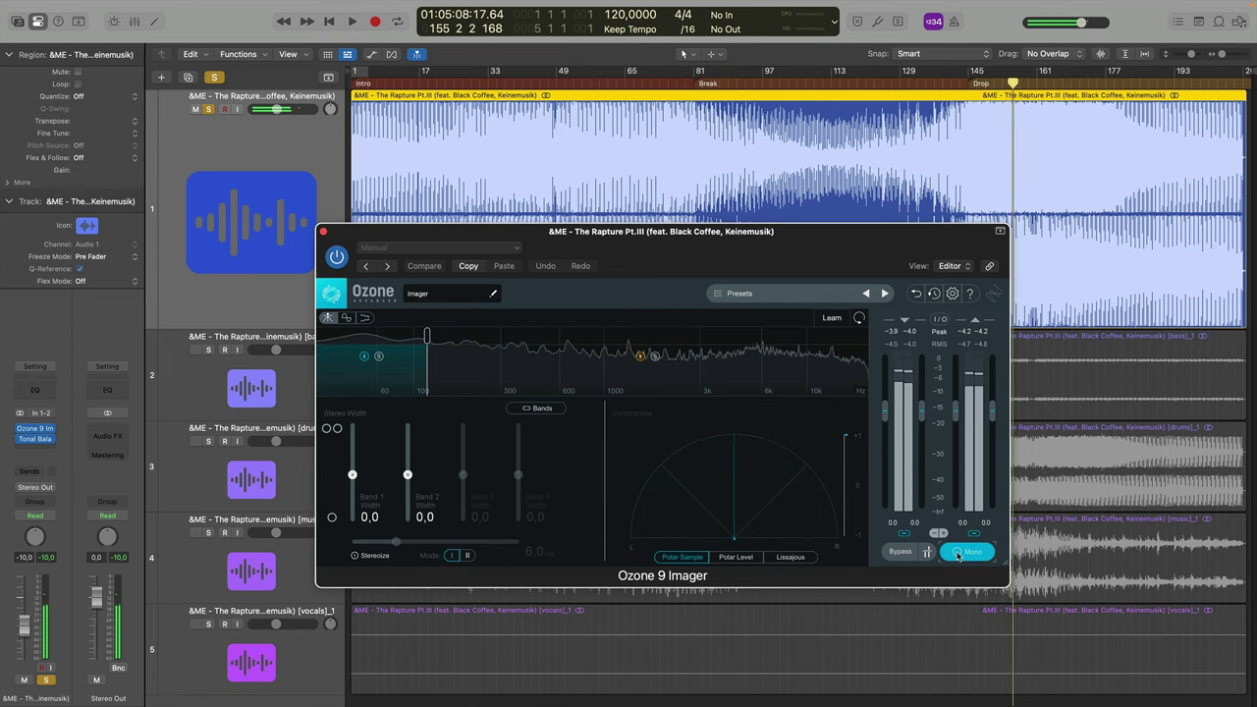
left_click(956, 552)
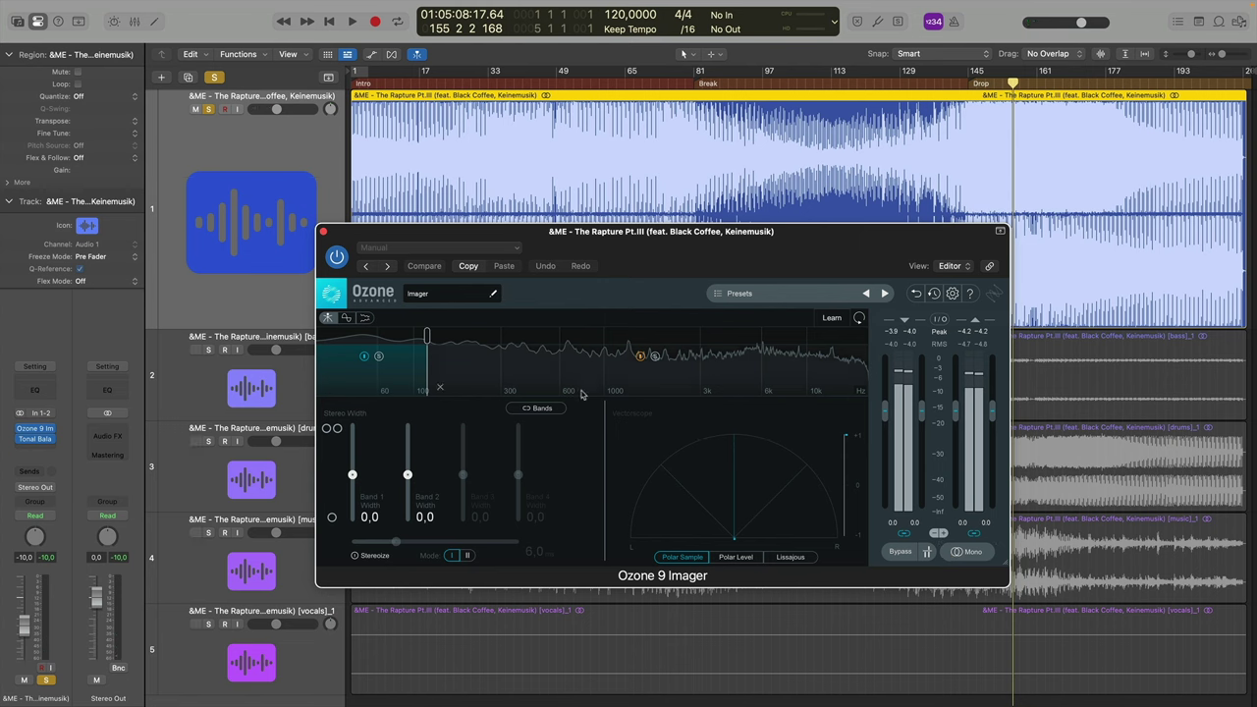
Solo the Imager's low band below about 100 Hz and play the drop to examine the stereo width of the low end.
left_click(379, 357)
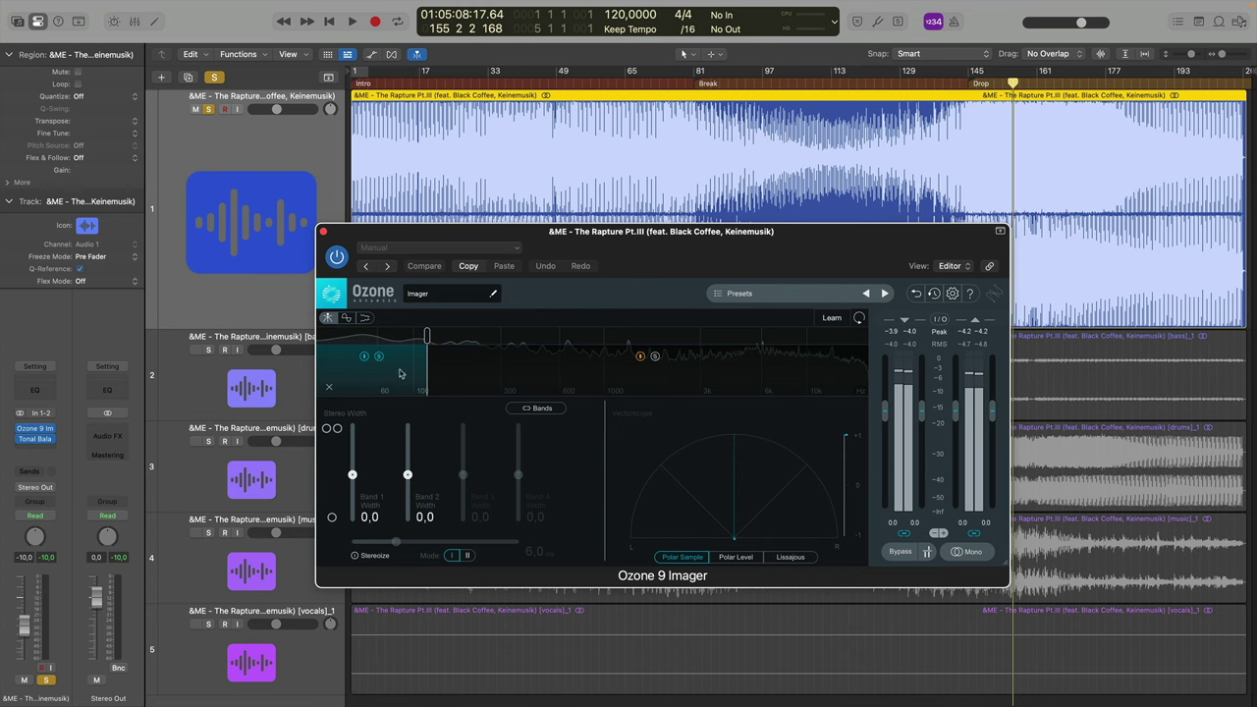
left_click_drag(427, 338, 427, 338)
left_click_drag(618, 238, 623, 269)
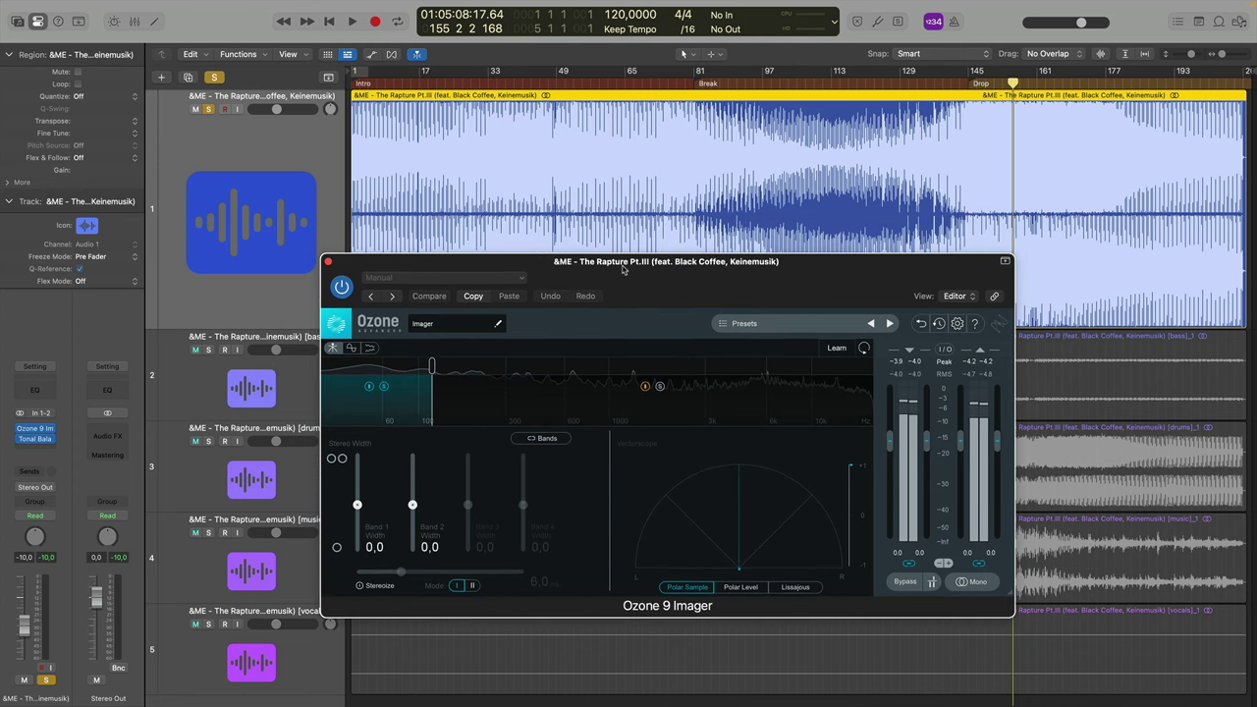
key("space")
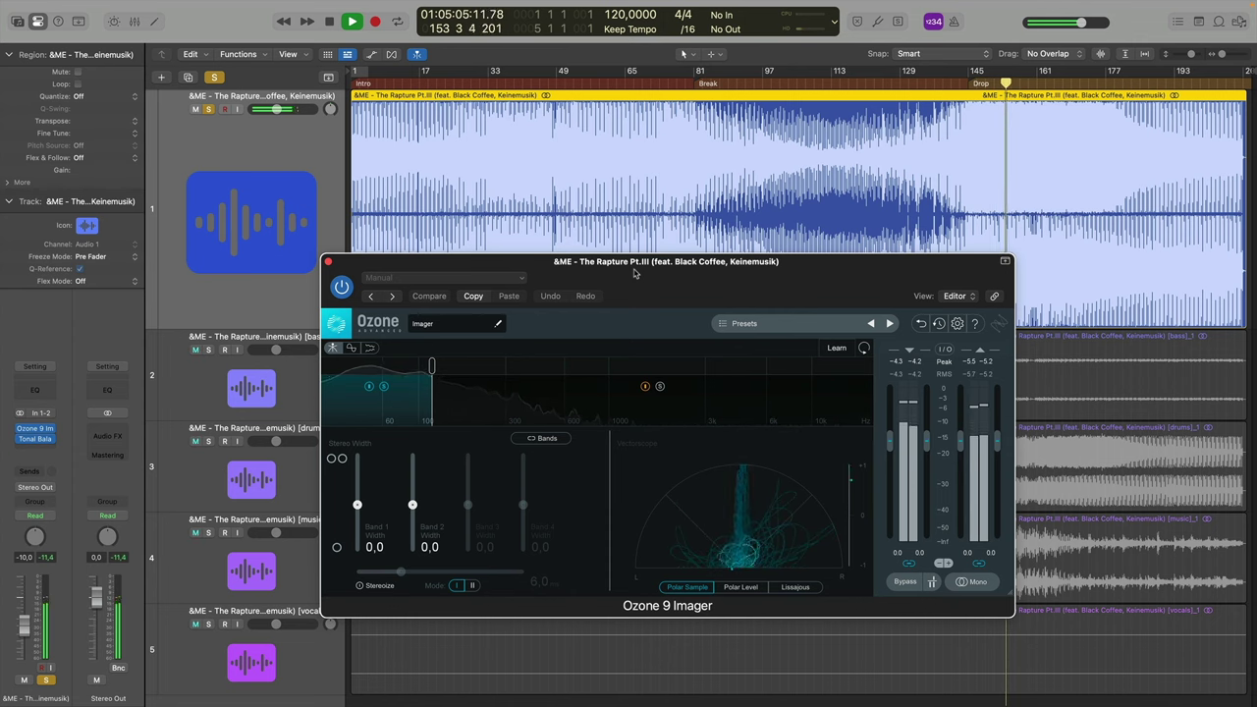
Stop playback, close the Imager window, and solo the music stem instead of the original song.
key("space")
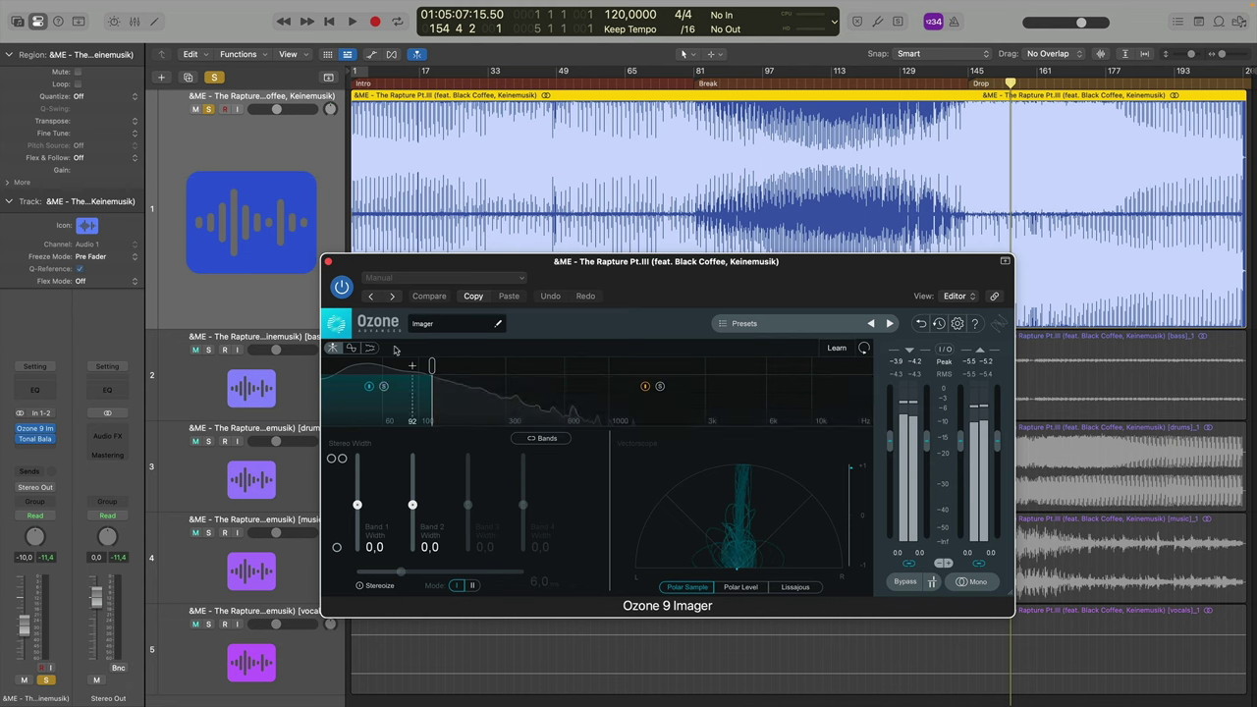
left_click(328, 262)
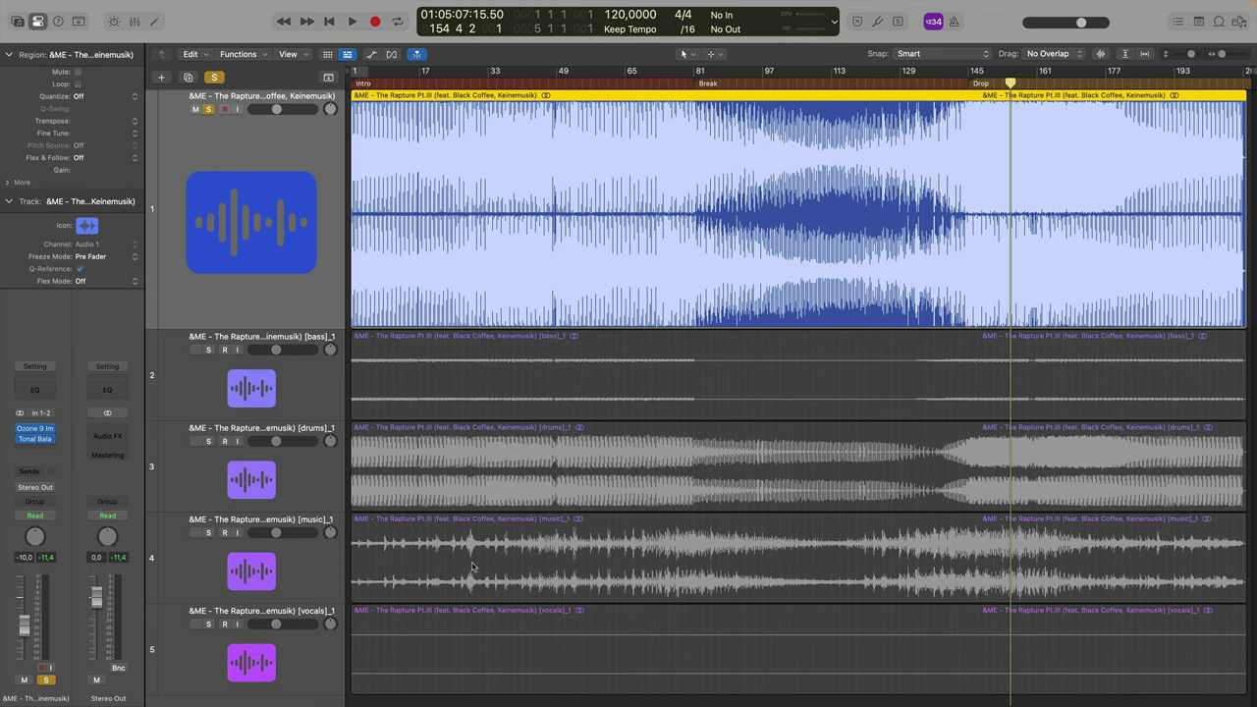
left_click(536, 82)
left_click(208, 532)
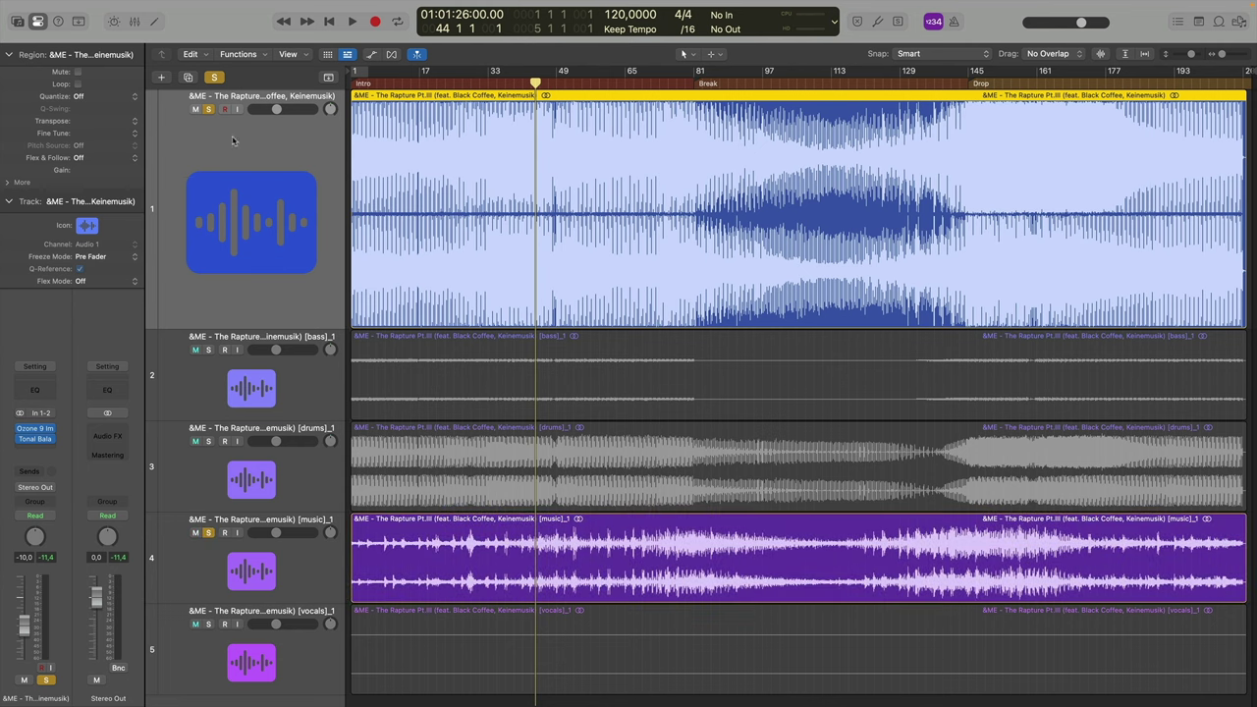
left_click(208, 110)
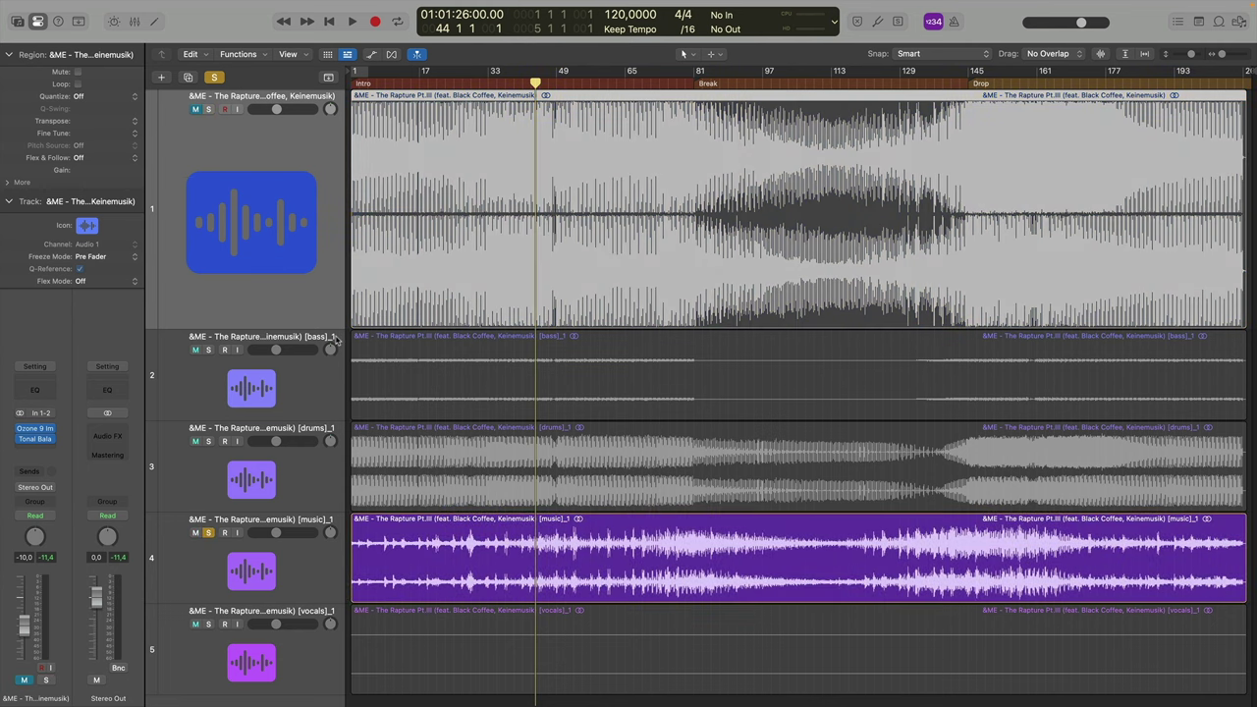
Add a software instrument track below the music stem and create an empty MIDI region on it near bar 3.
right_click(325, 587)
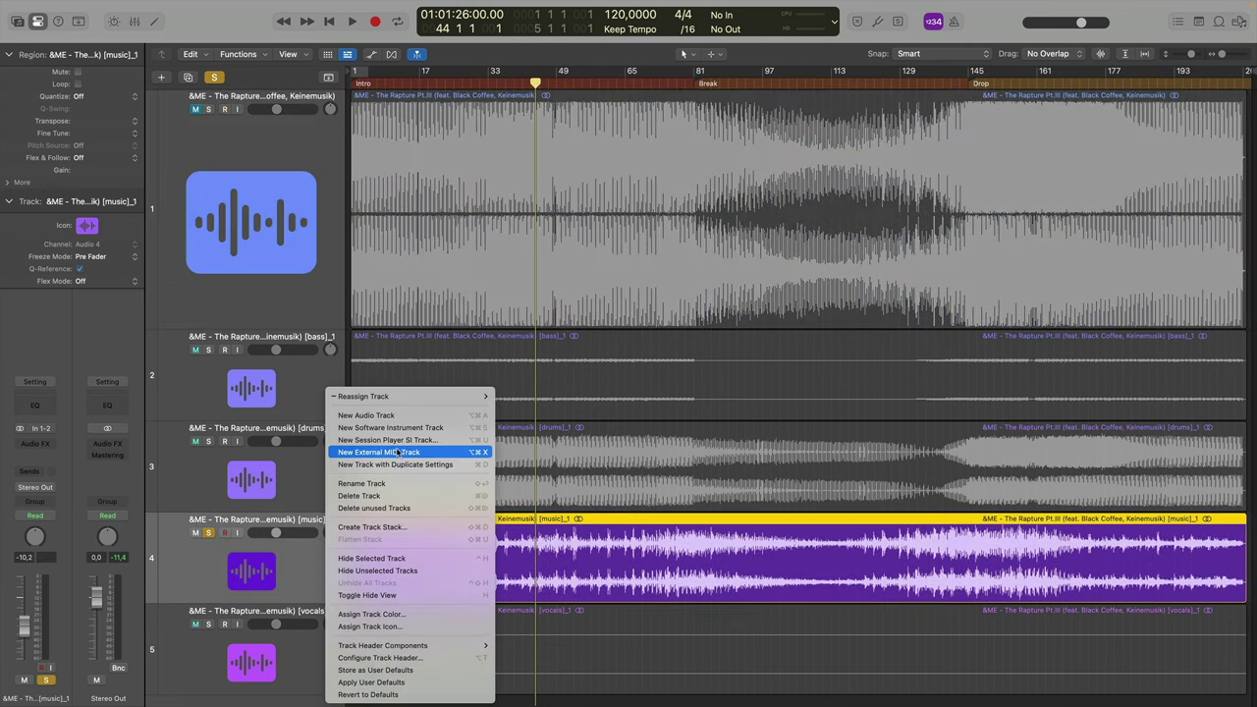
left_click(392, 428)
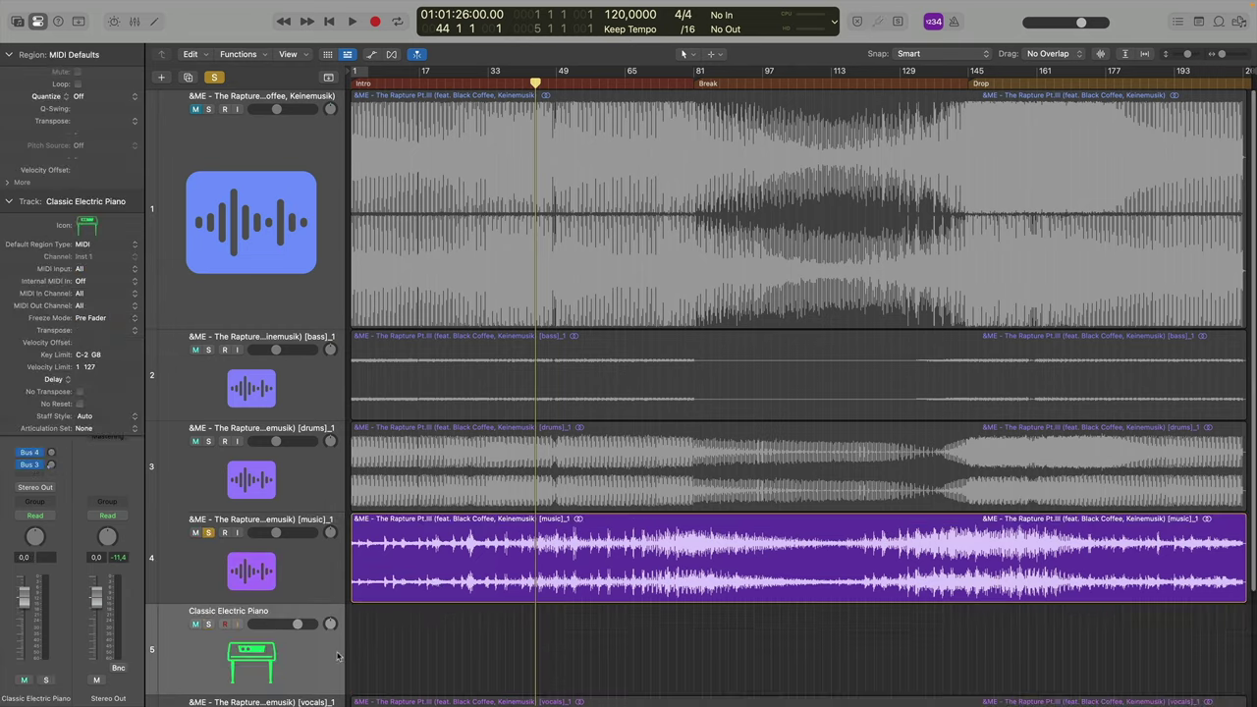
scroll(392, 645, "down", 2)
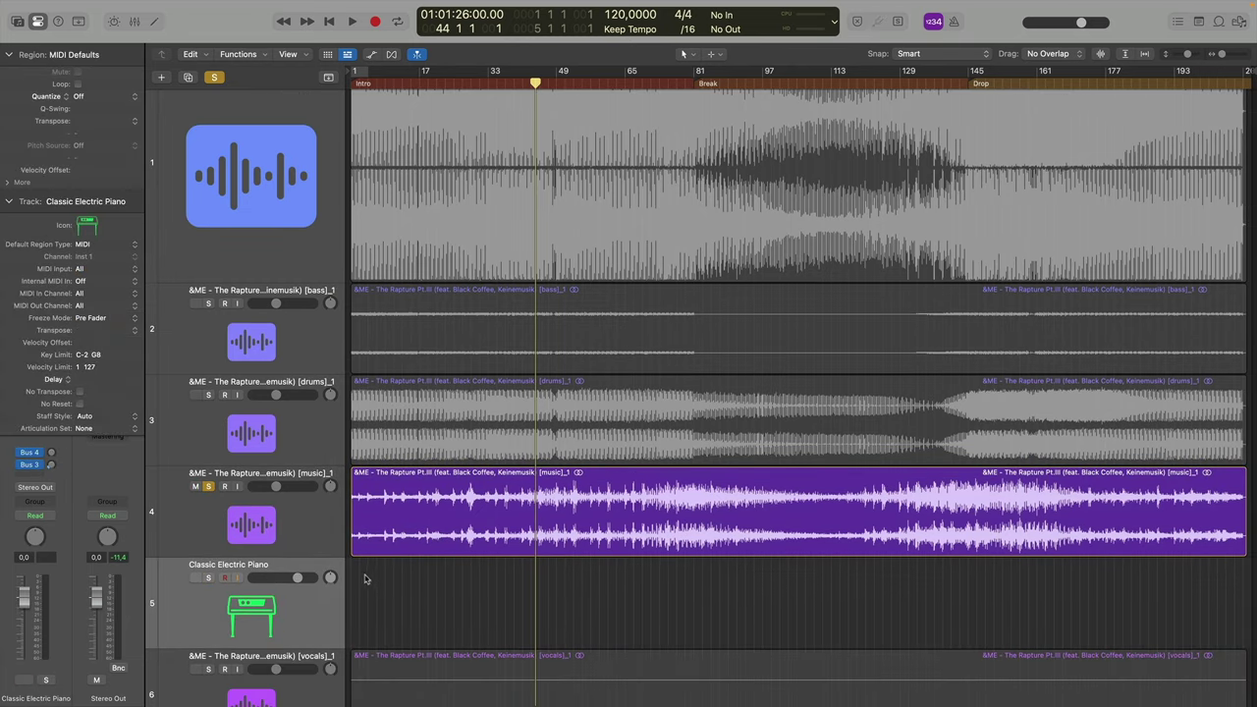
right_click(365, 580)
left_click(378, 529)
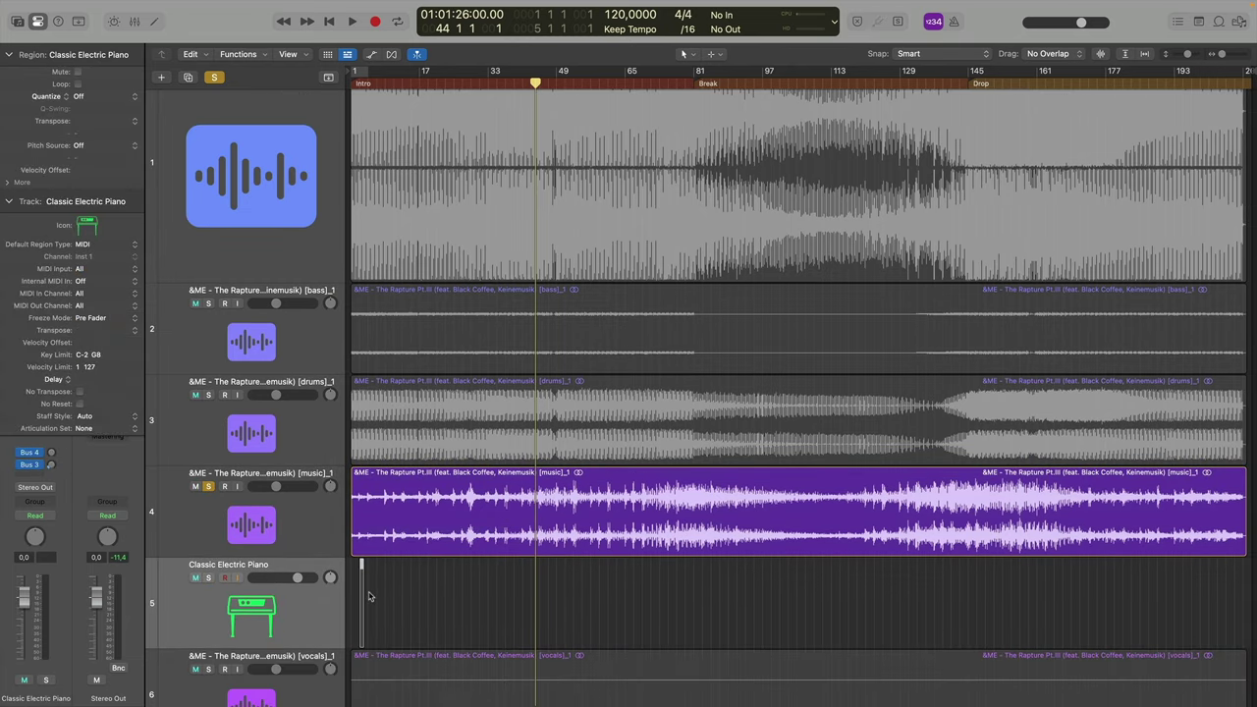
Move the empty MIDI region's start to bar 1 and extend it to bar 9 so it spans eight bars.
key("Return")
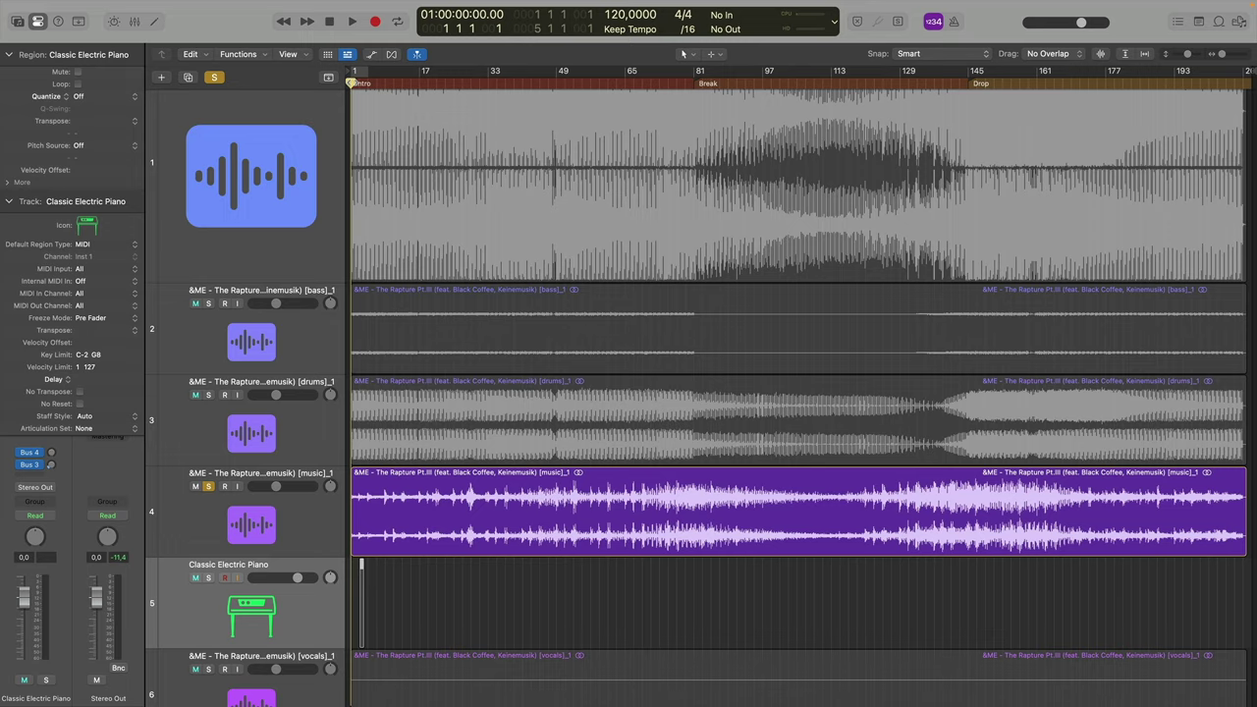
key("super+Right")
key("super+Right")
key("super+Right")
key("super+Right")
key("super+Right")
scroll(481, 556, "left", 2)
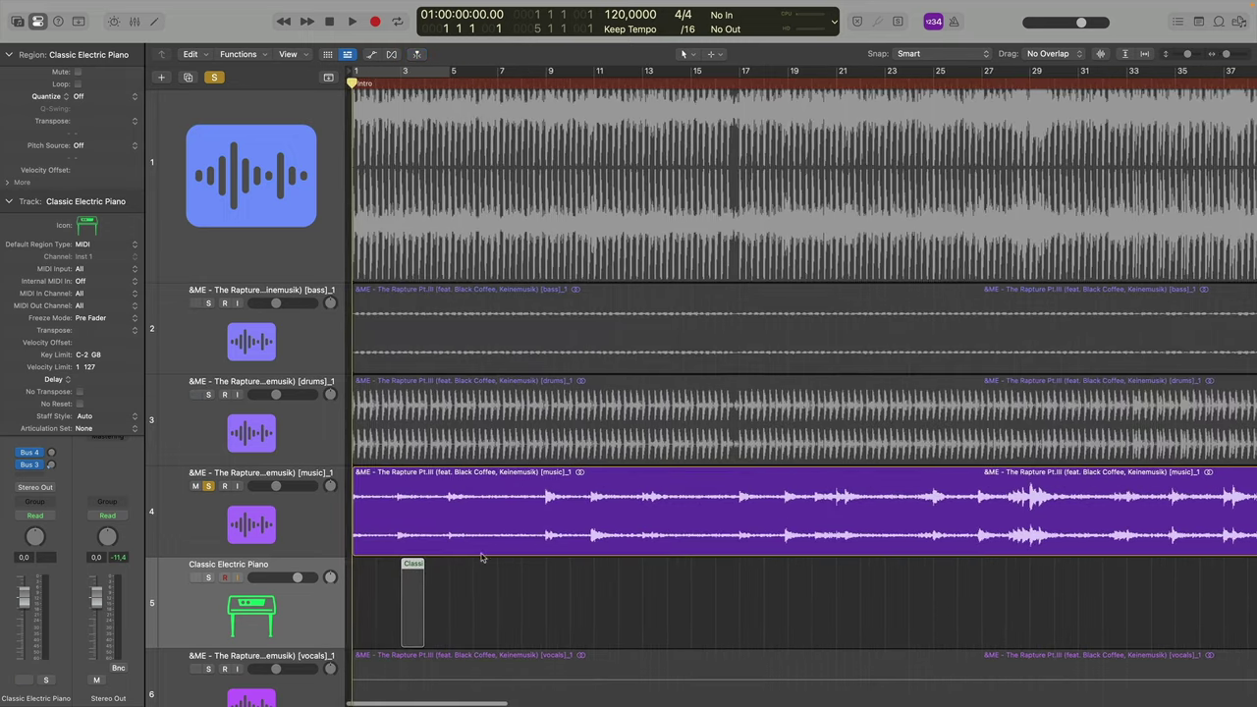
left_click_drag(412, 601, 542, 619)
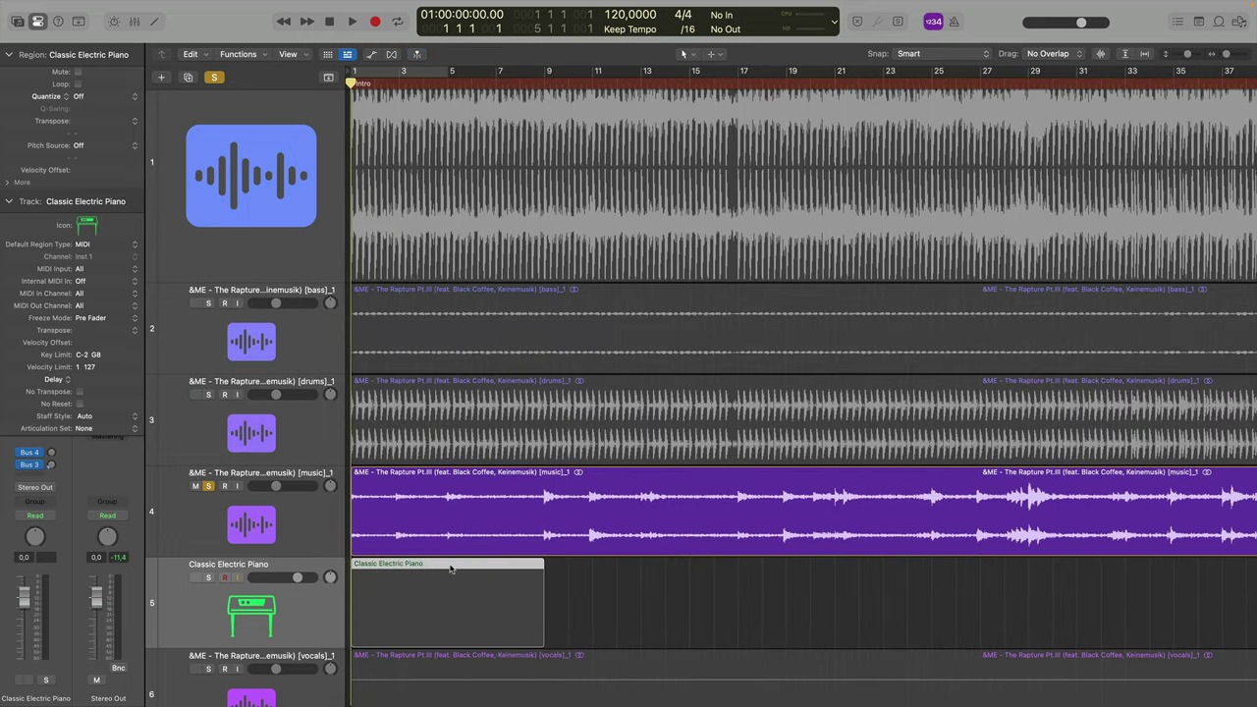
Rename the MIDI region Piano and briefly play the soloed music stem from bar 1.
double_click(450, 567)
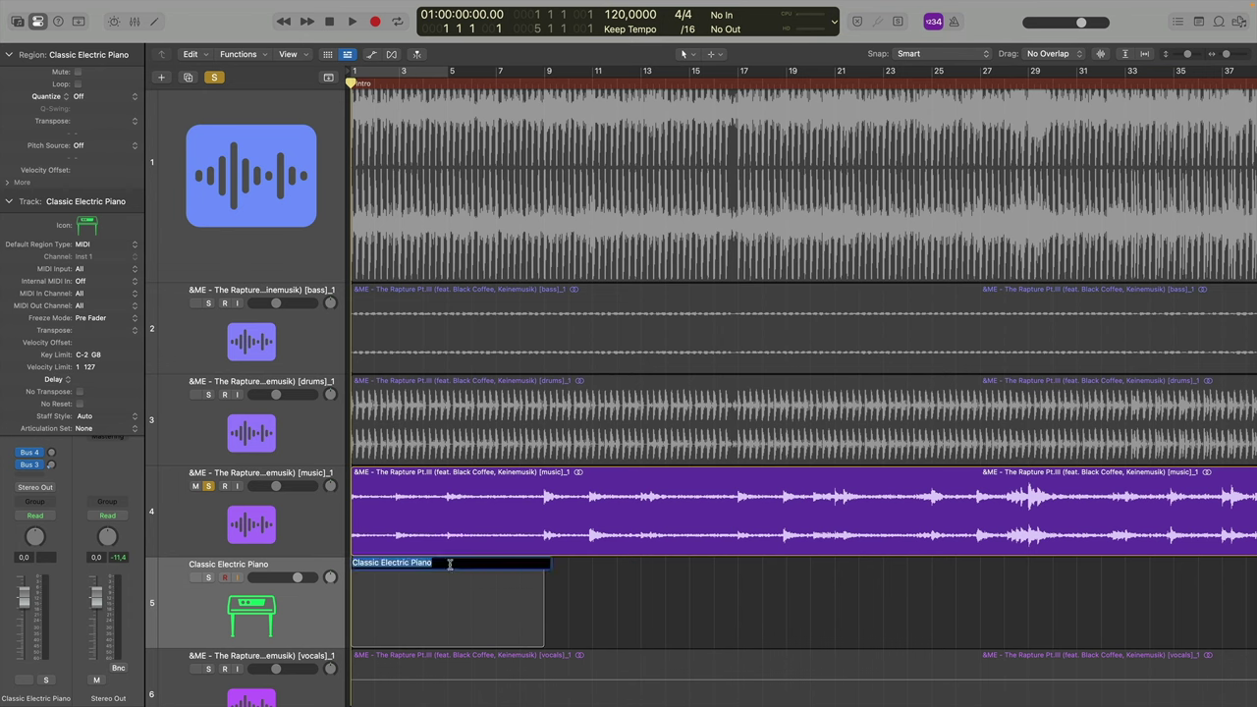
left_click_drag(410, 563, 298, 563)
key("BackSpace")
key("Return")
key("space")
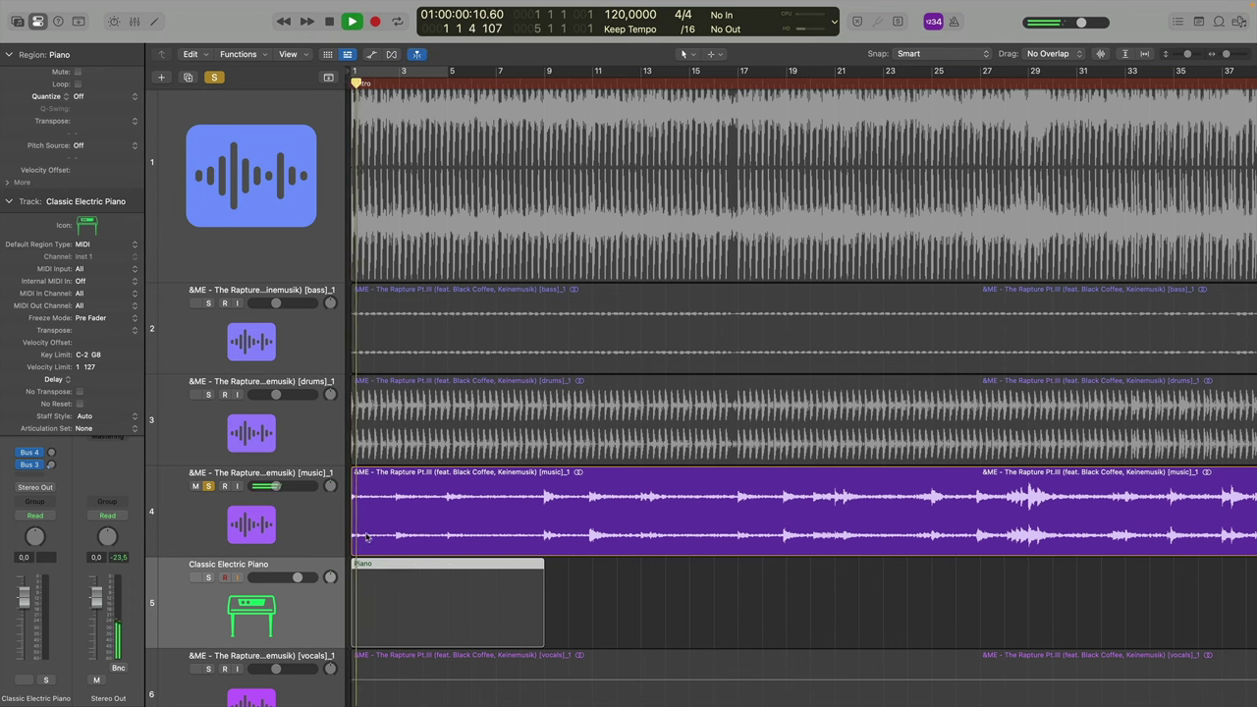
key("space")
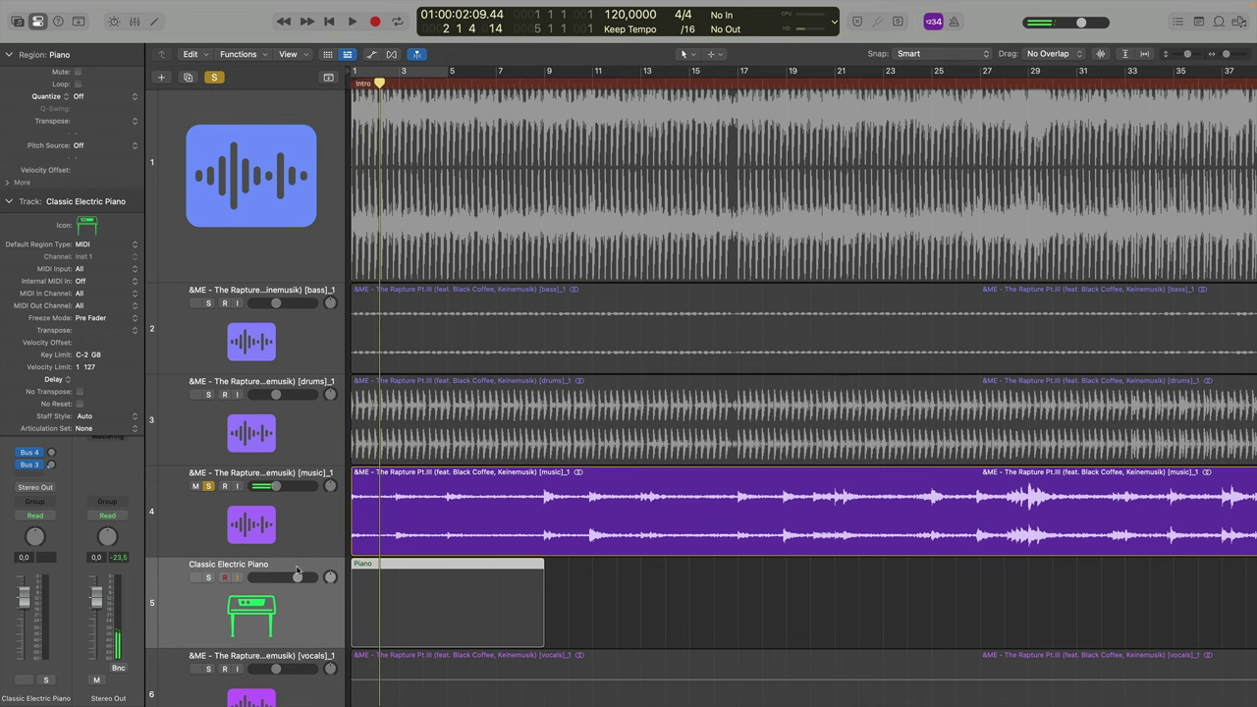
Duplicate the instrument track and copy the Piano region onto it at bar 1, naming the copy Pad.
key("super+d")
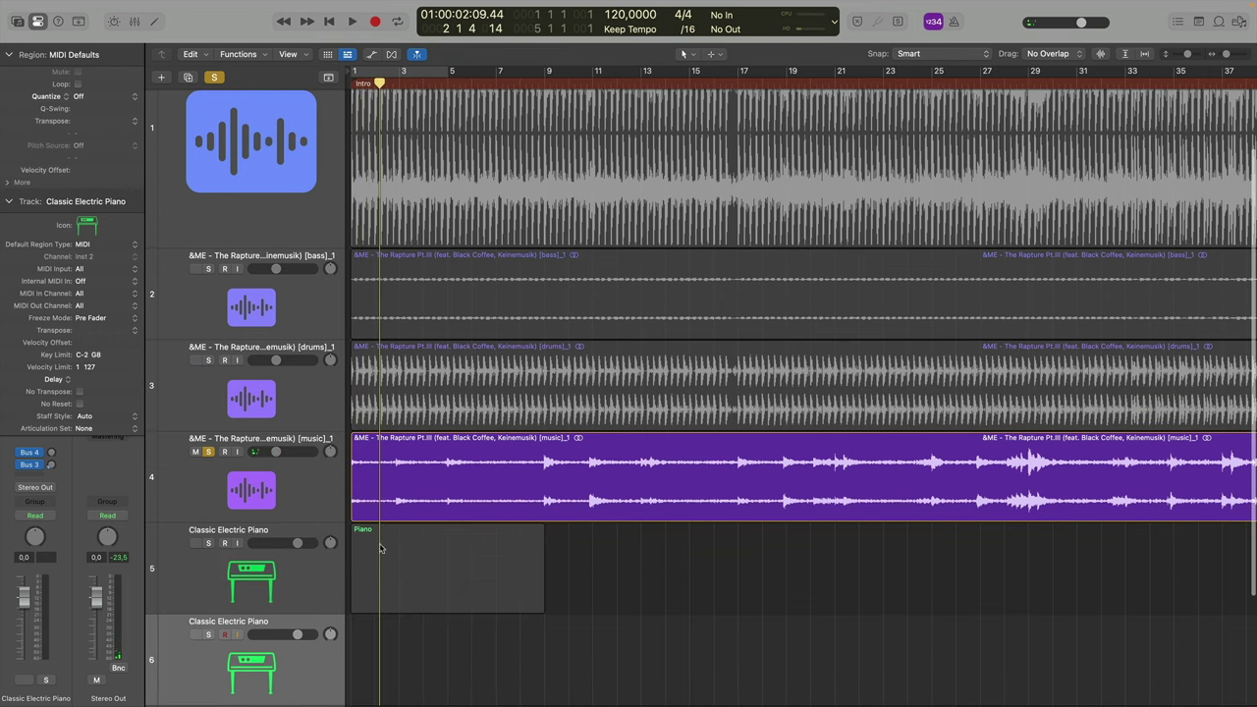
left_click(381, 542)
left_click_drag(381, 543, 374, 625)
left_click(375, 626, "shift")
left_click(376, 626, "shift")
Colour the Pad region magenta and repeat the Piano and Pad regions back to back up to bar 41.
right_click(502, 477)
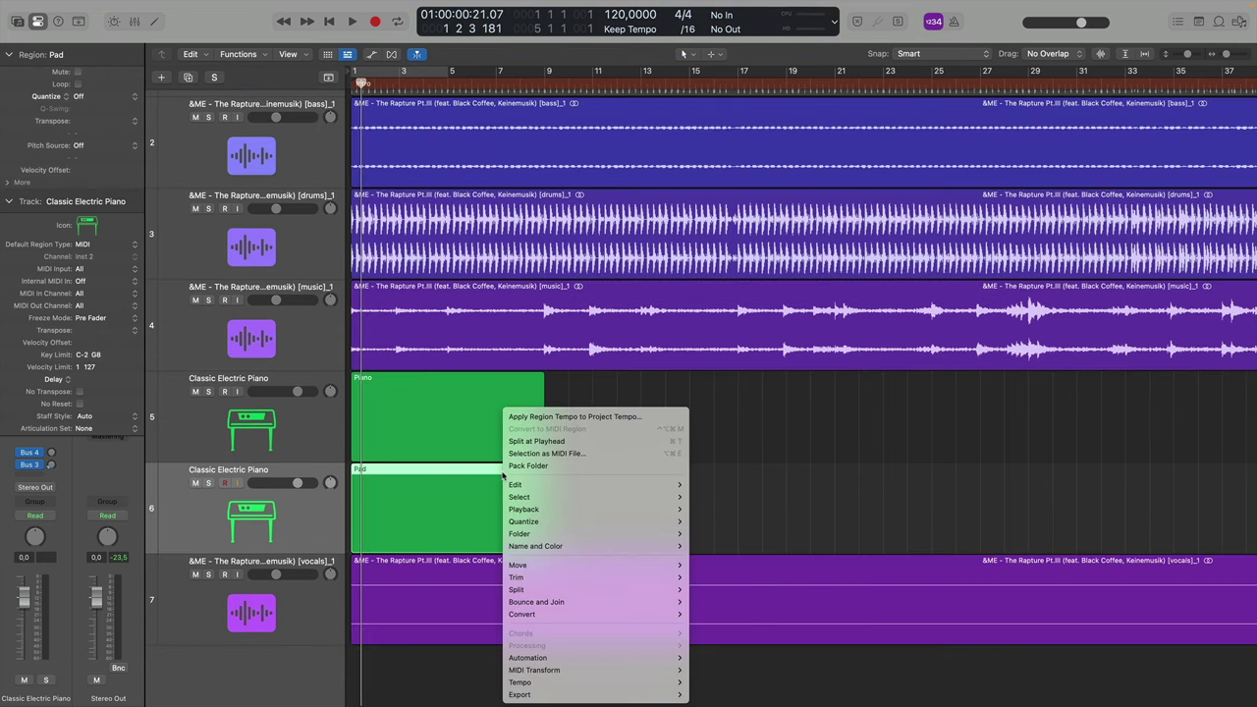
mouse_move(568, 660)
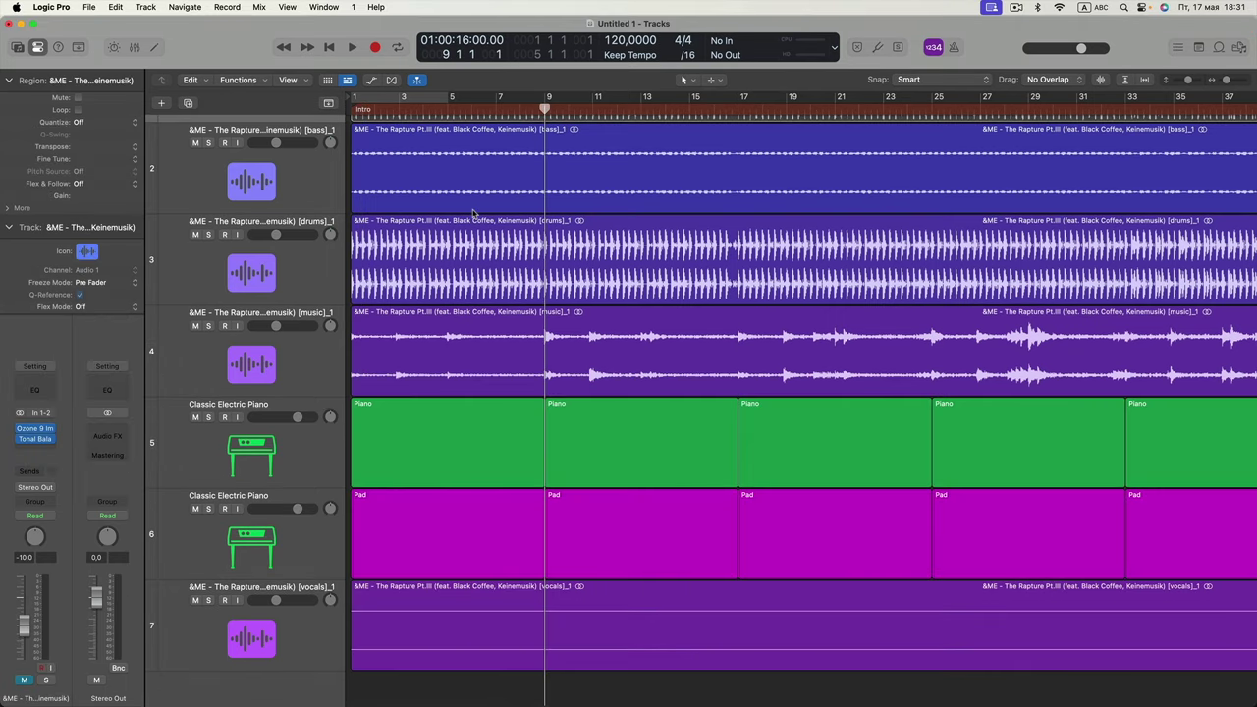
Show the whole song and review the Piano and Pad regions against the stems and the original song's track.
key("z")
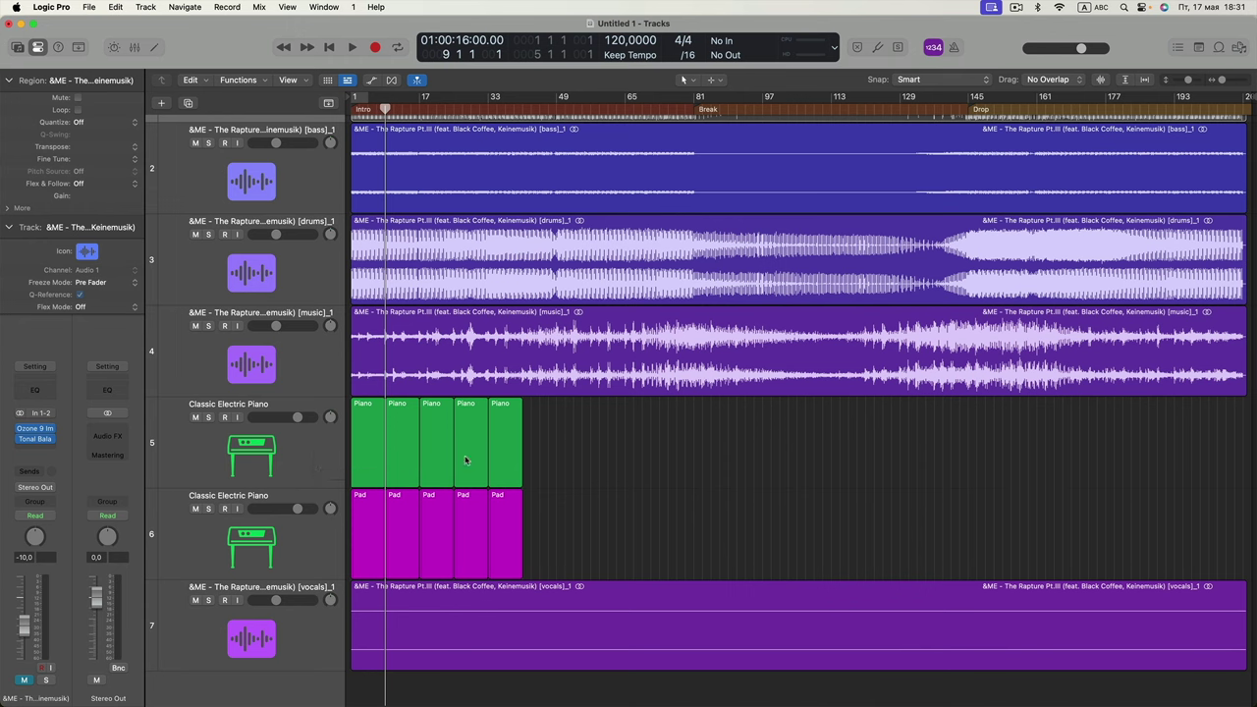
left_click_drag(600, 429, 350, 555)
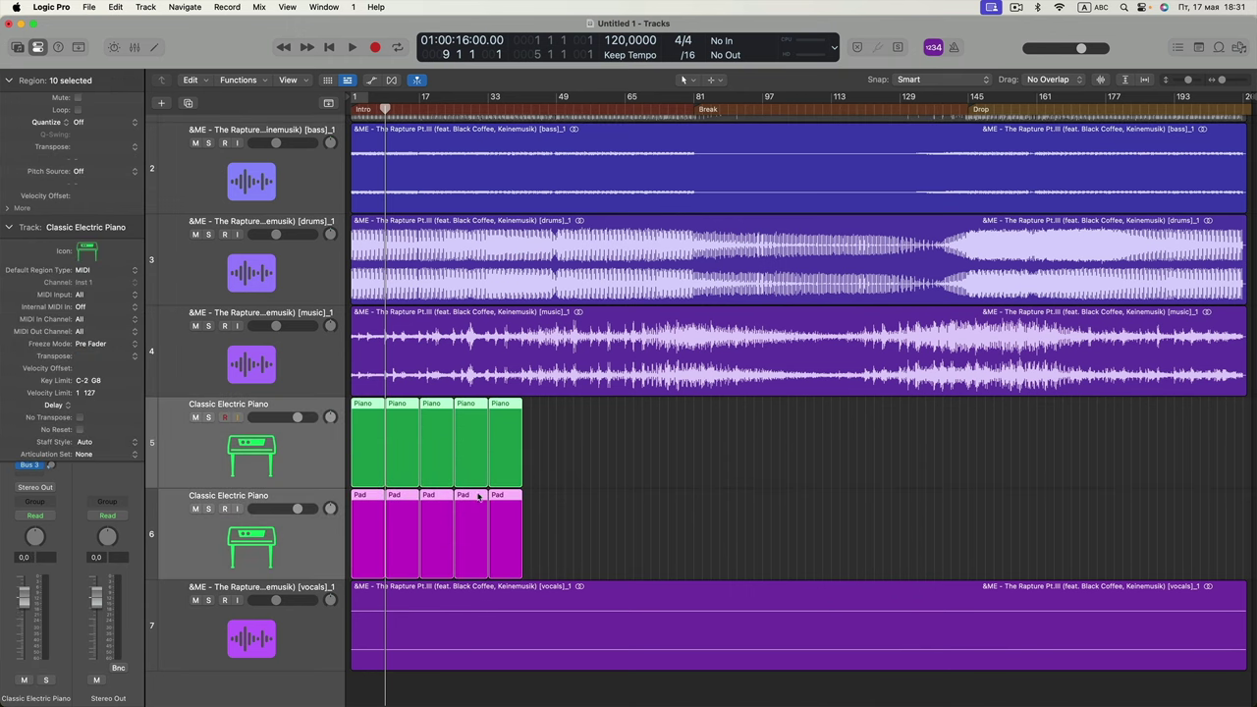
left_click(547, 478)
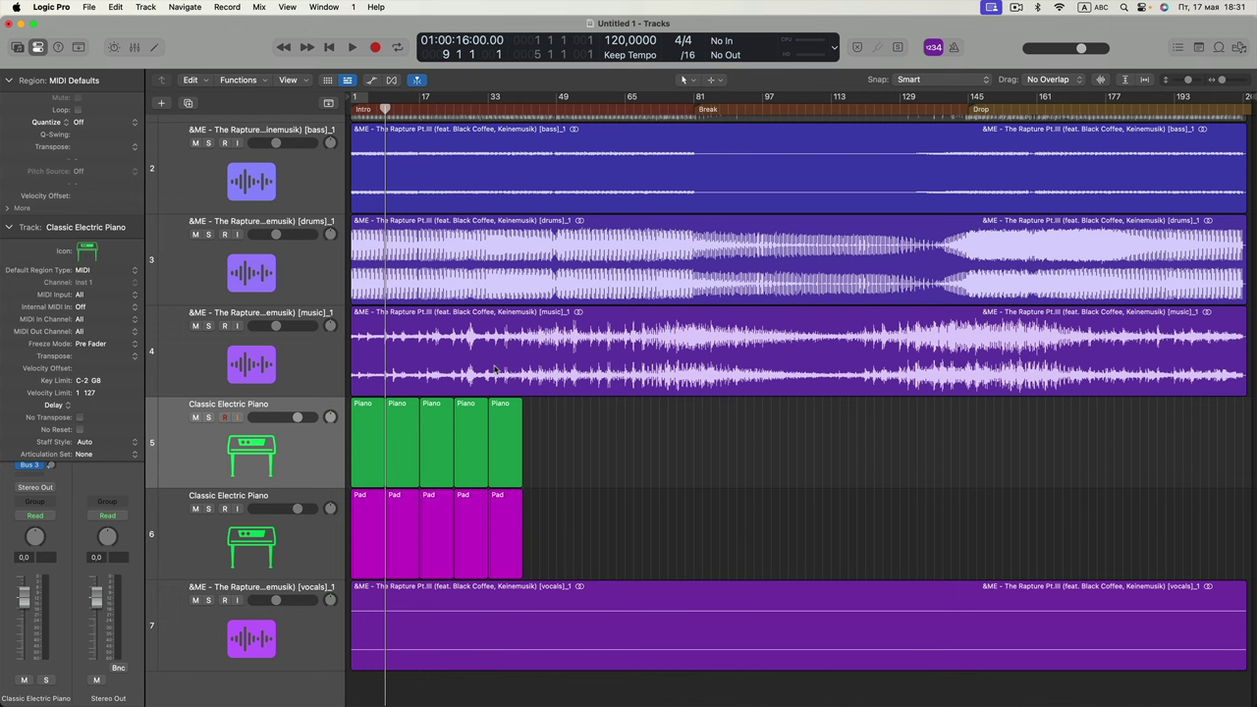
left_click(321, 272)
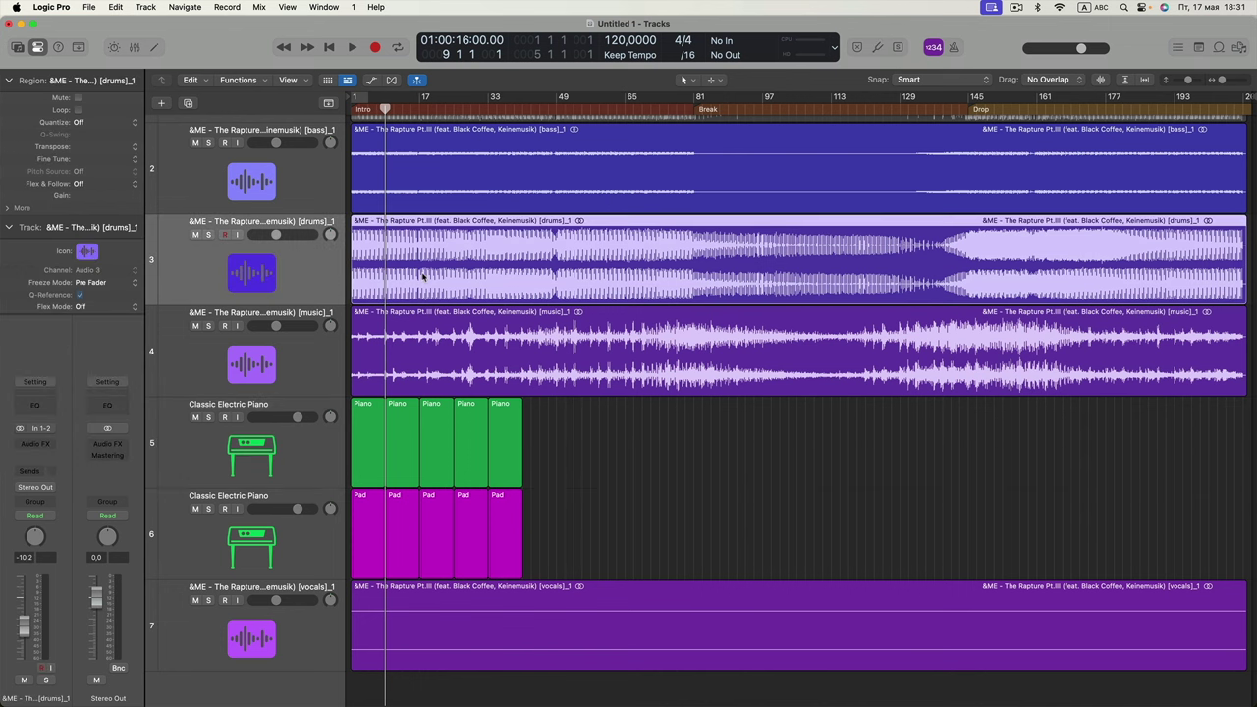
scroll(422, 274, "up", 5)
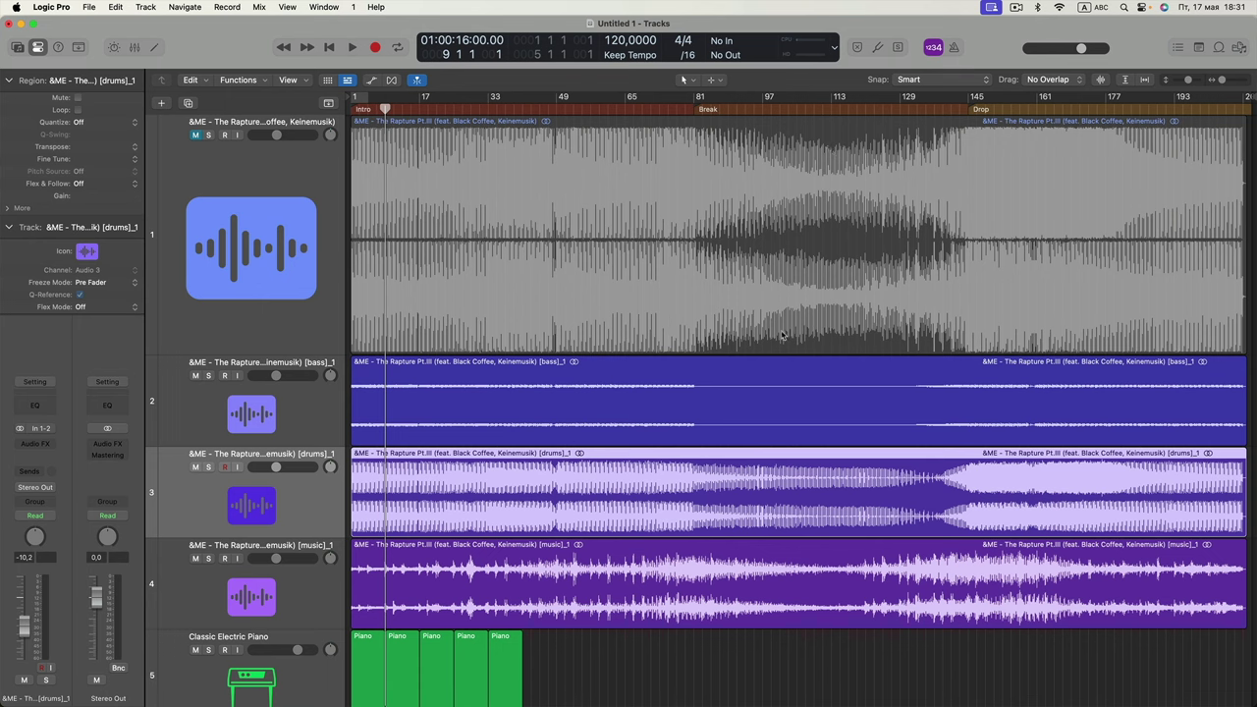
left_click(258, 204)
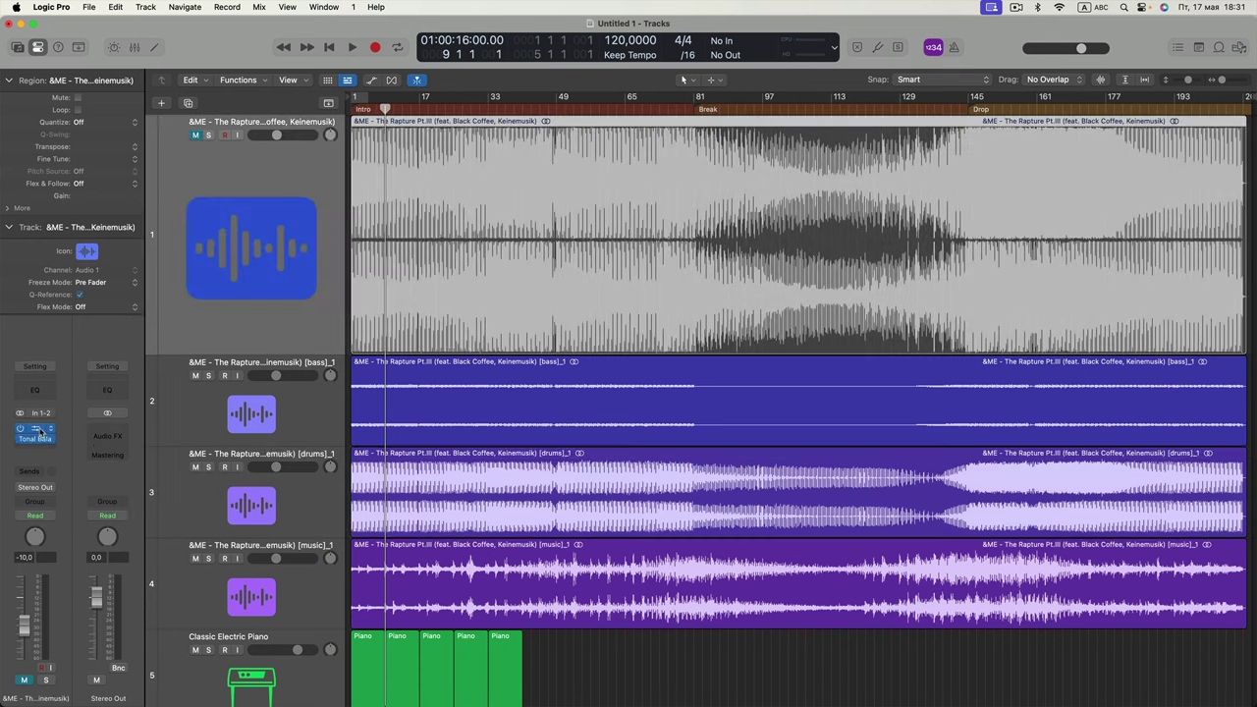